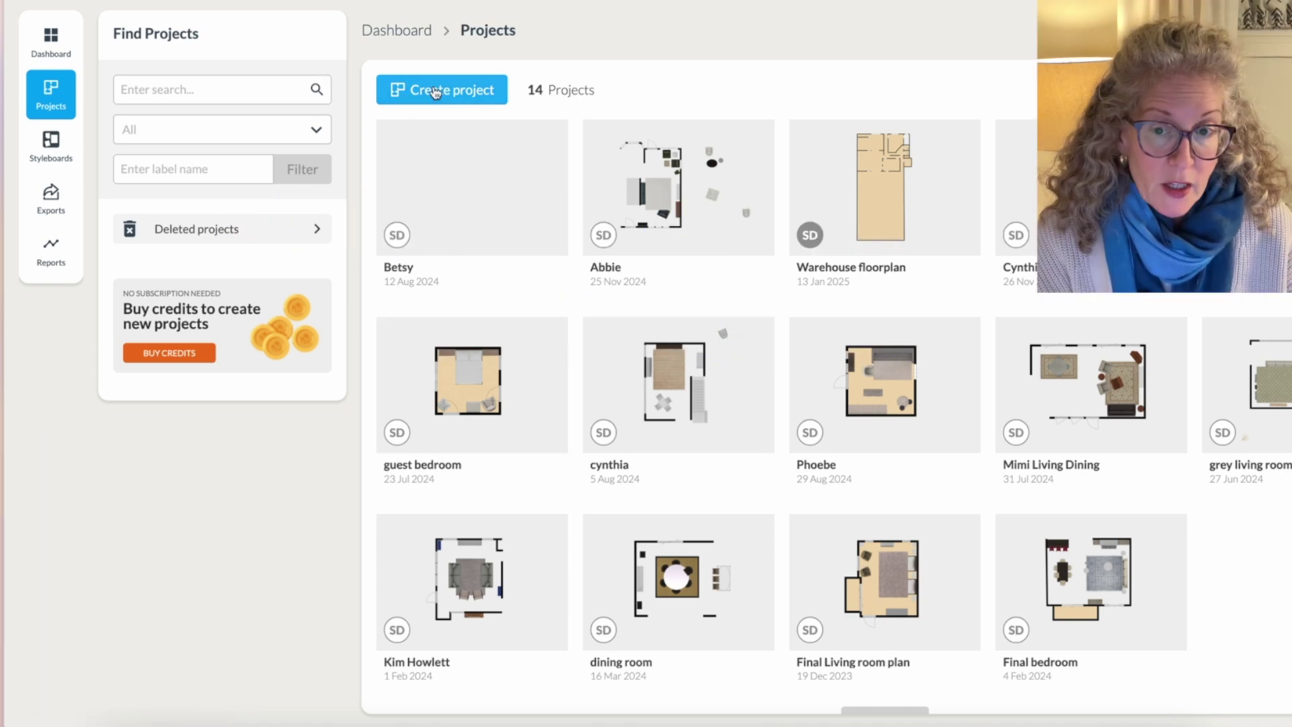
Step: Open the project "Betsy" and start it as an empty plan
click(457, 175)
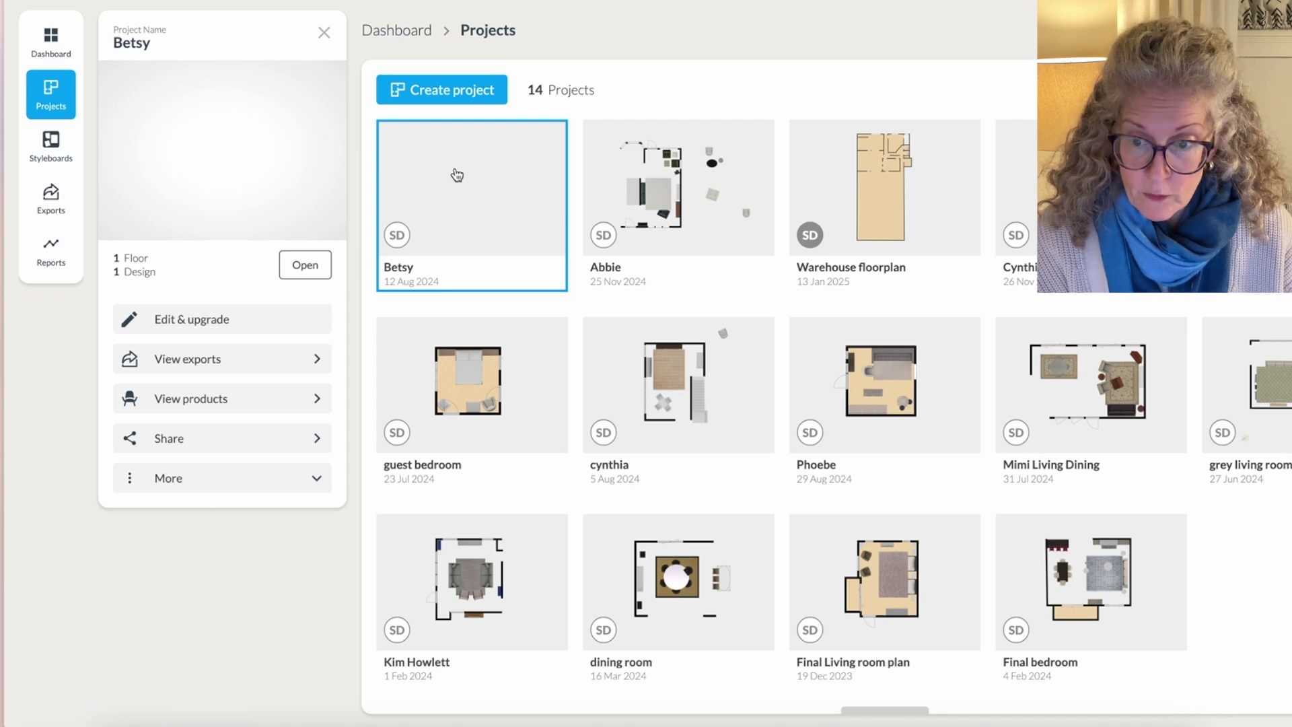
click(457, 175)
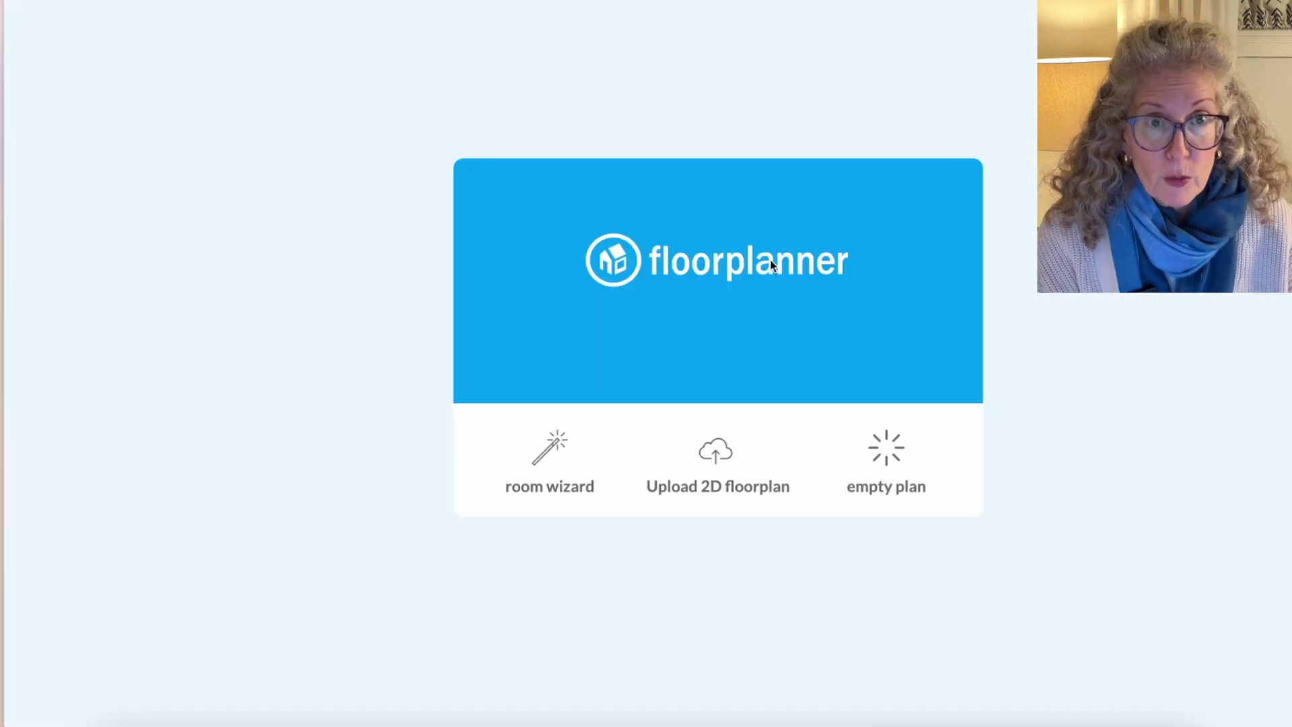
click(893, 462)
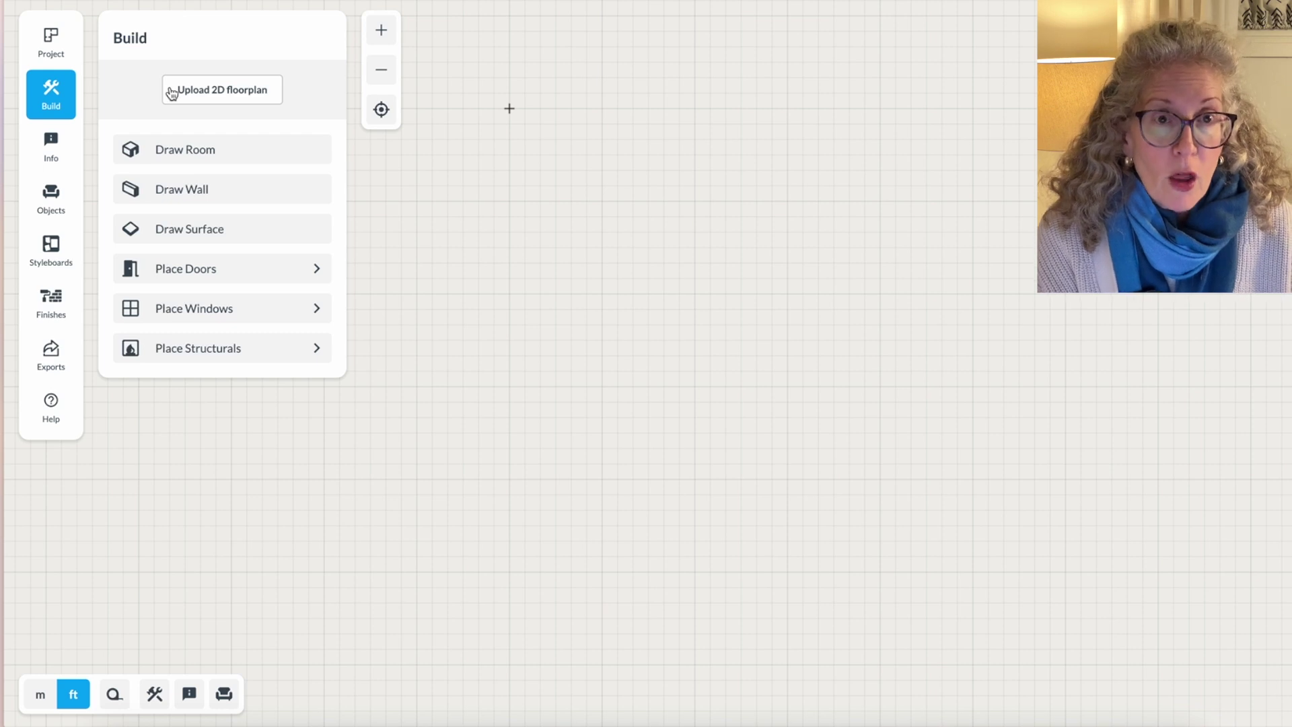
Step: Draw four connected walls, 5 7/8" thick and 9' high, enclosing a room about 16' 10" wide by 18' 9" deep inside
click(249, 199)
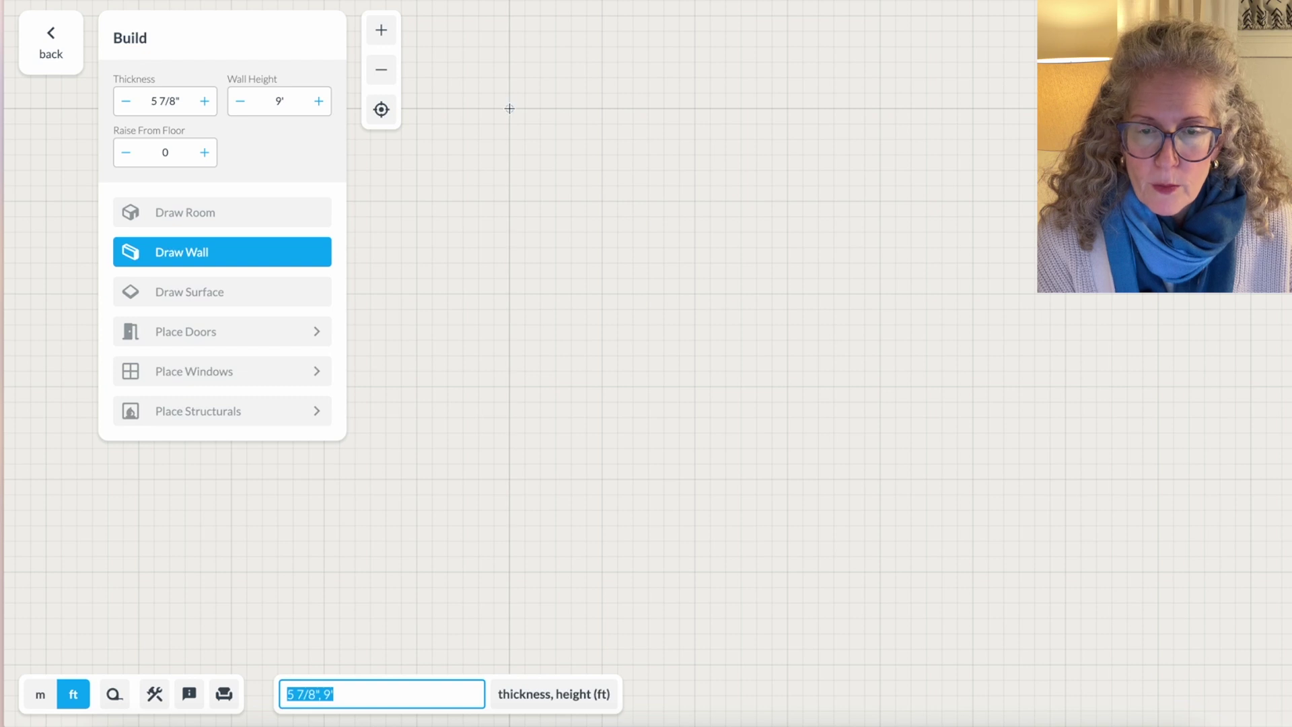
click(509, 109)
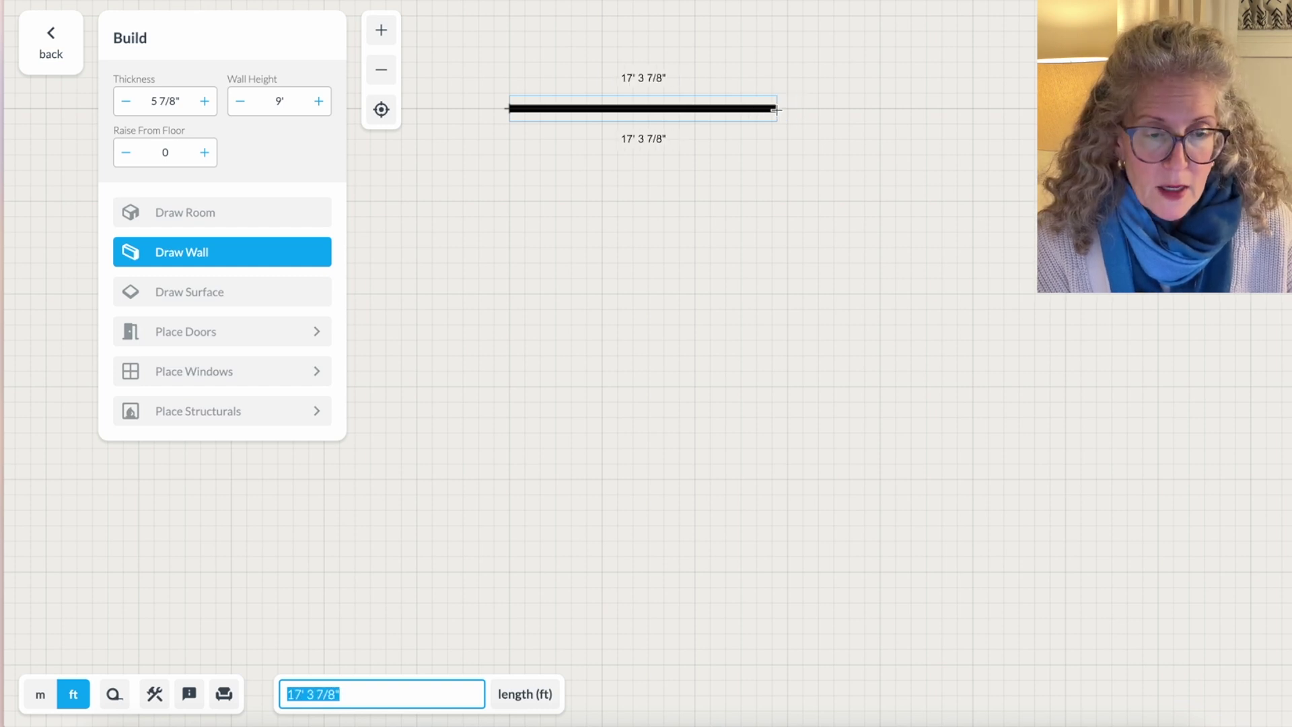
click(777, 110)
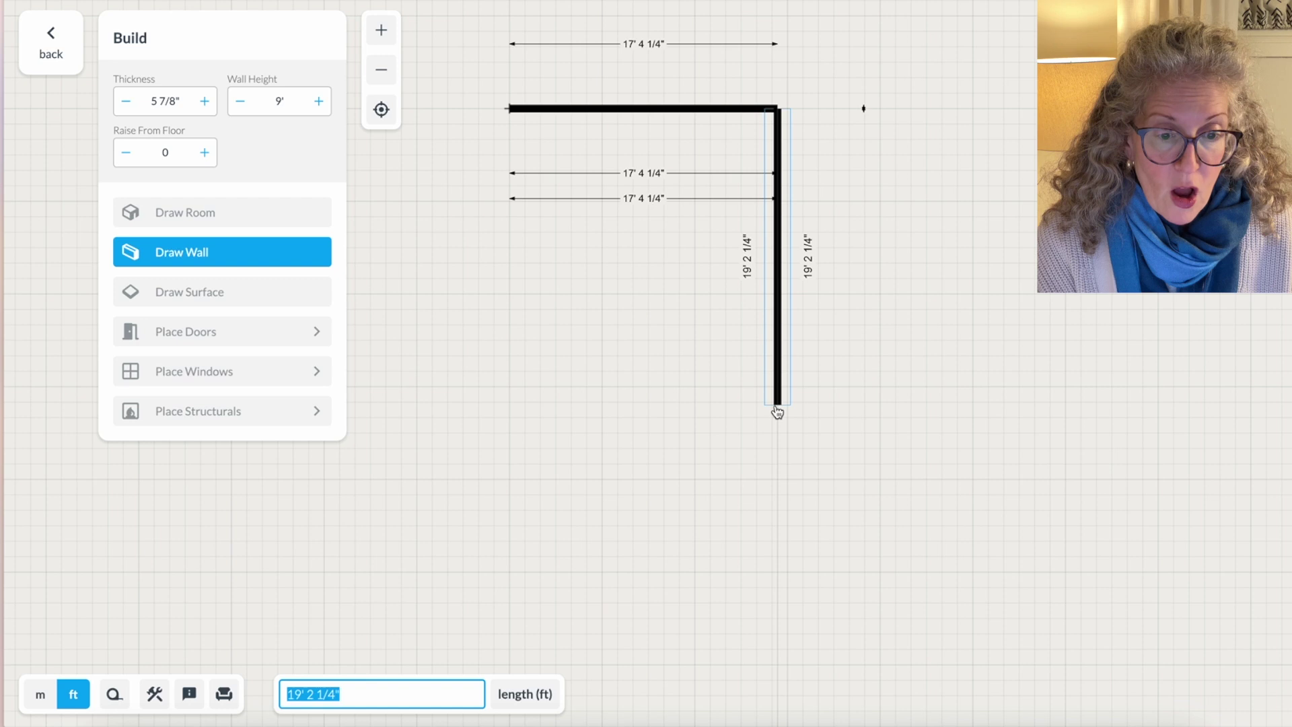
click(777, 409)
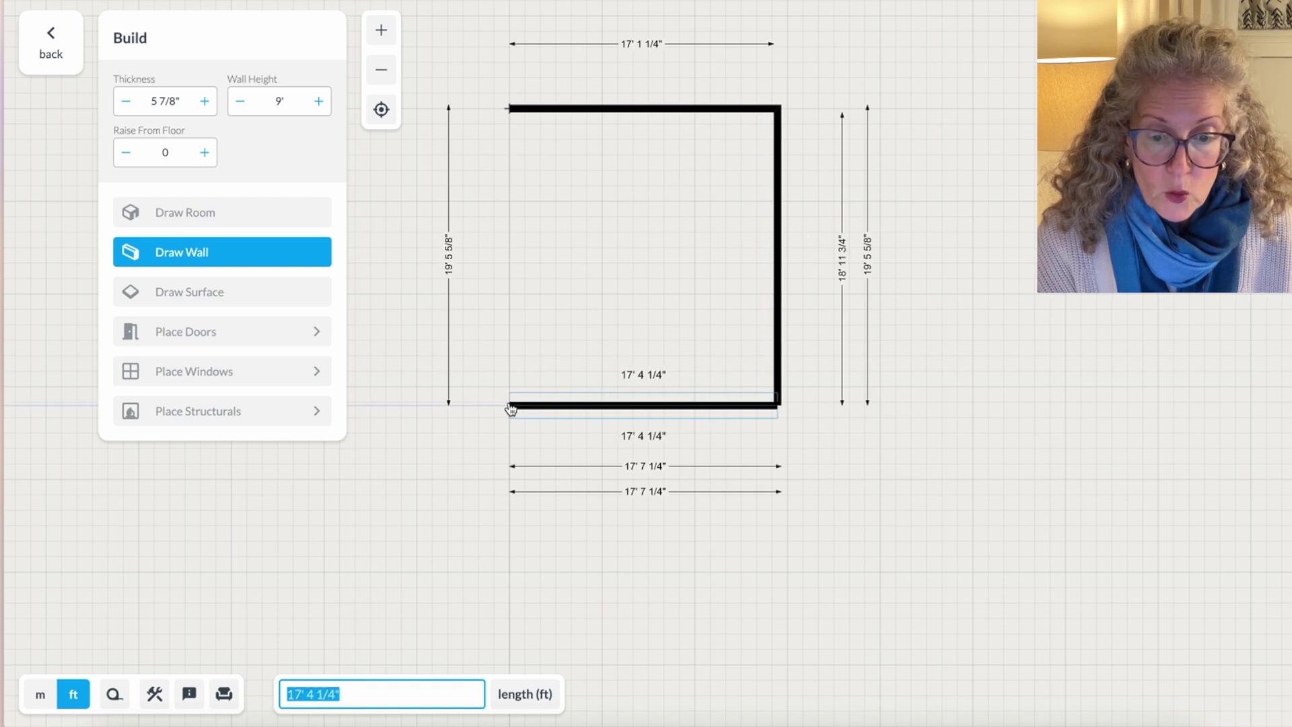
click(511, 407)
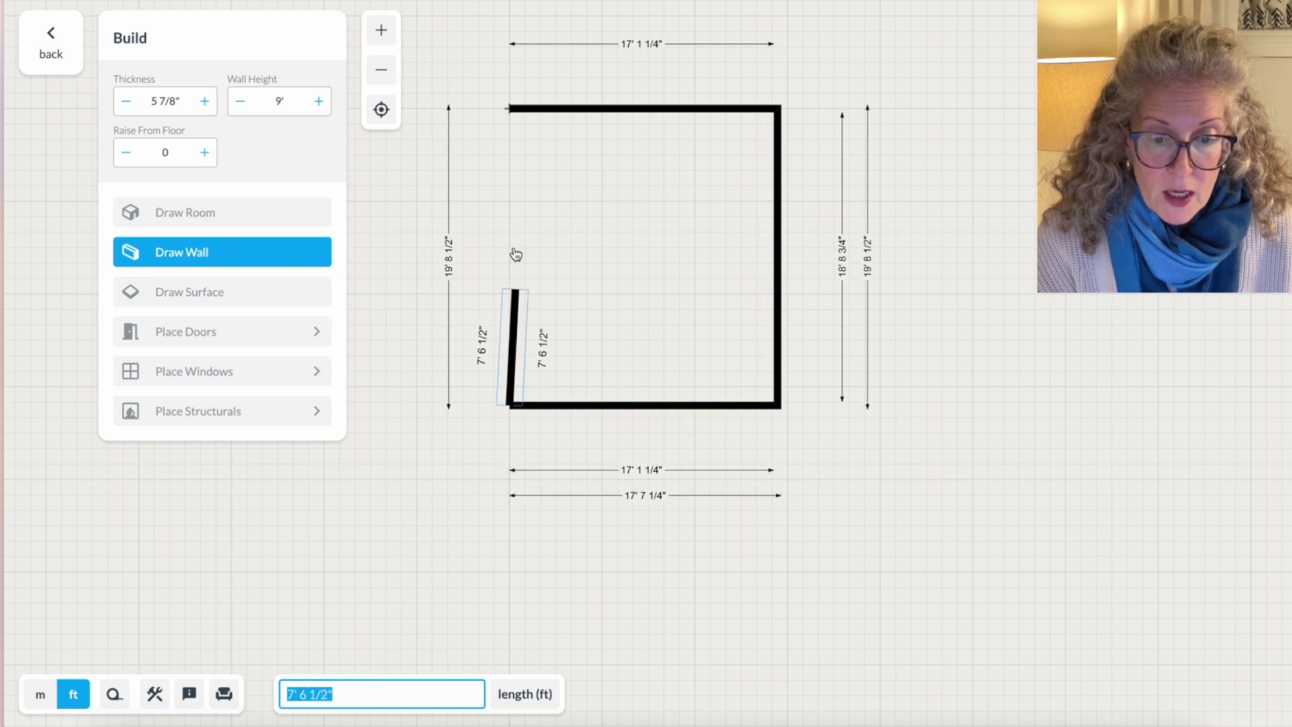
click(510, 111)
click(593, 113)
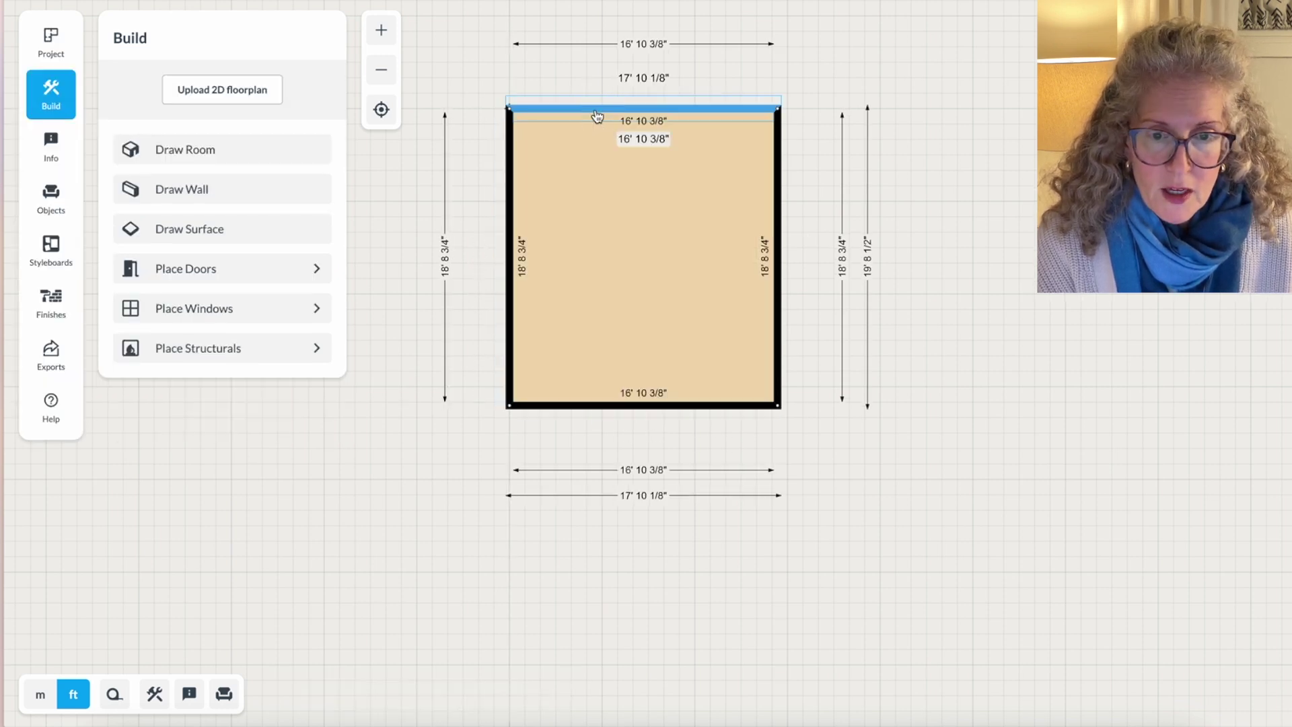
click(774, 112)
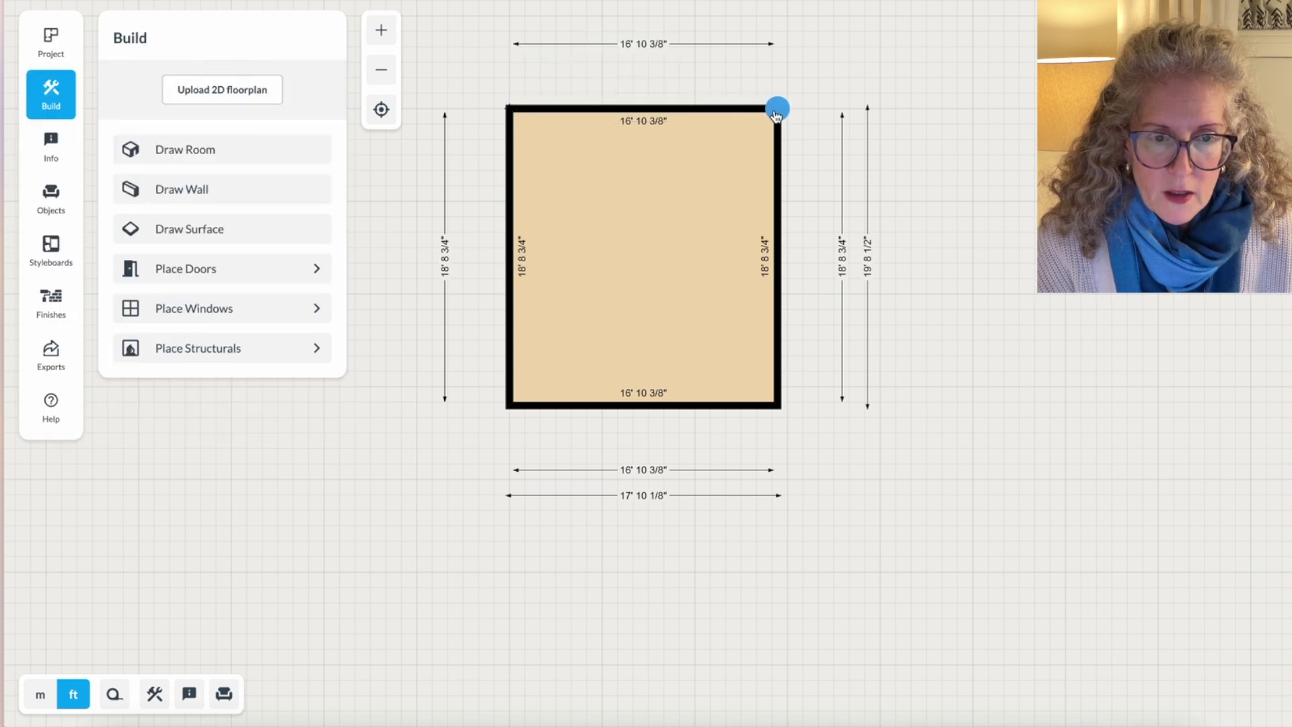
mouse_move(776, 113)
mouse_down()
mouse_move(796, 108)
mouse_move(776, 109)
mouse_up()
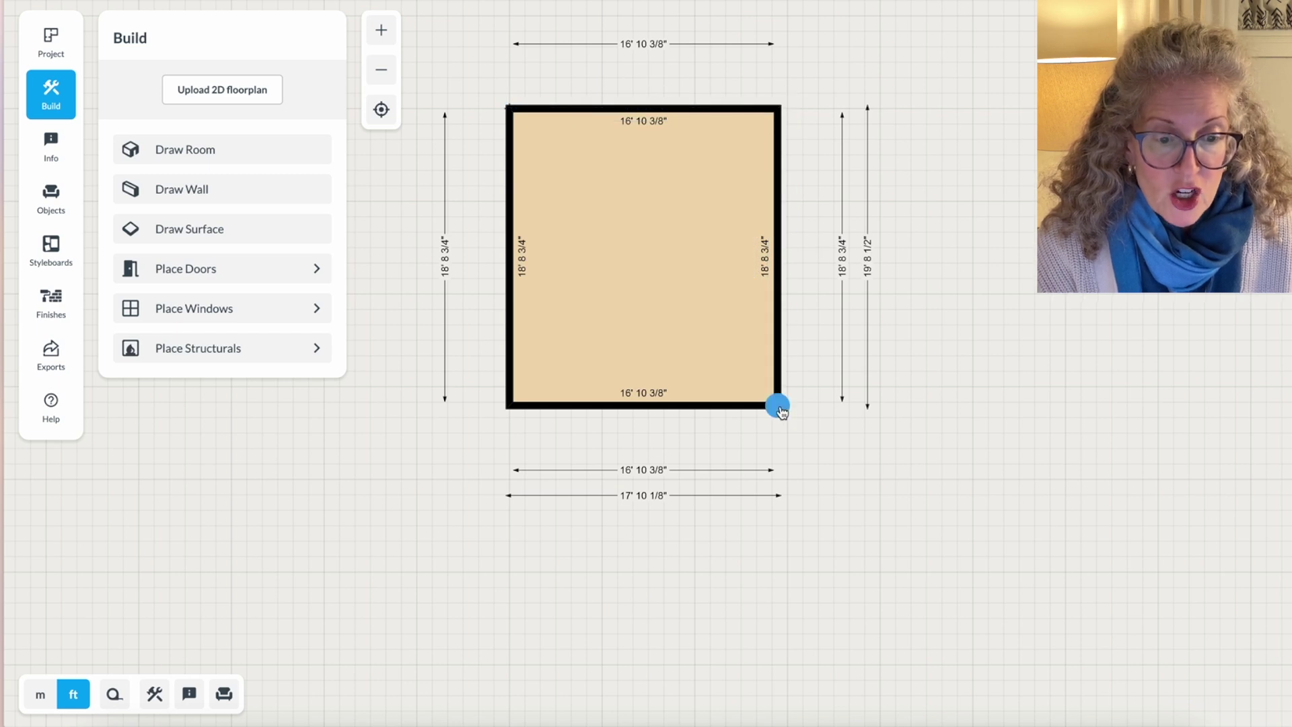
mouse_move(779, 408)
mouse_down()
mouse_move(828, 407)
mouse_move(772, 402)
mouse_move(774, 449)
mouse_move(777, 397)
mouse_move(779, 408)
mouse_up()
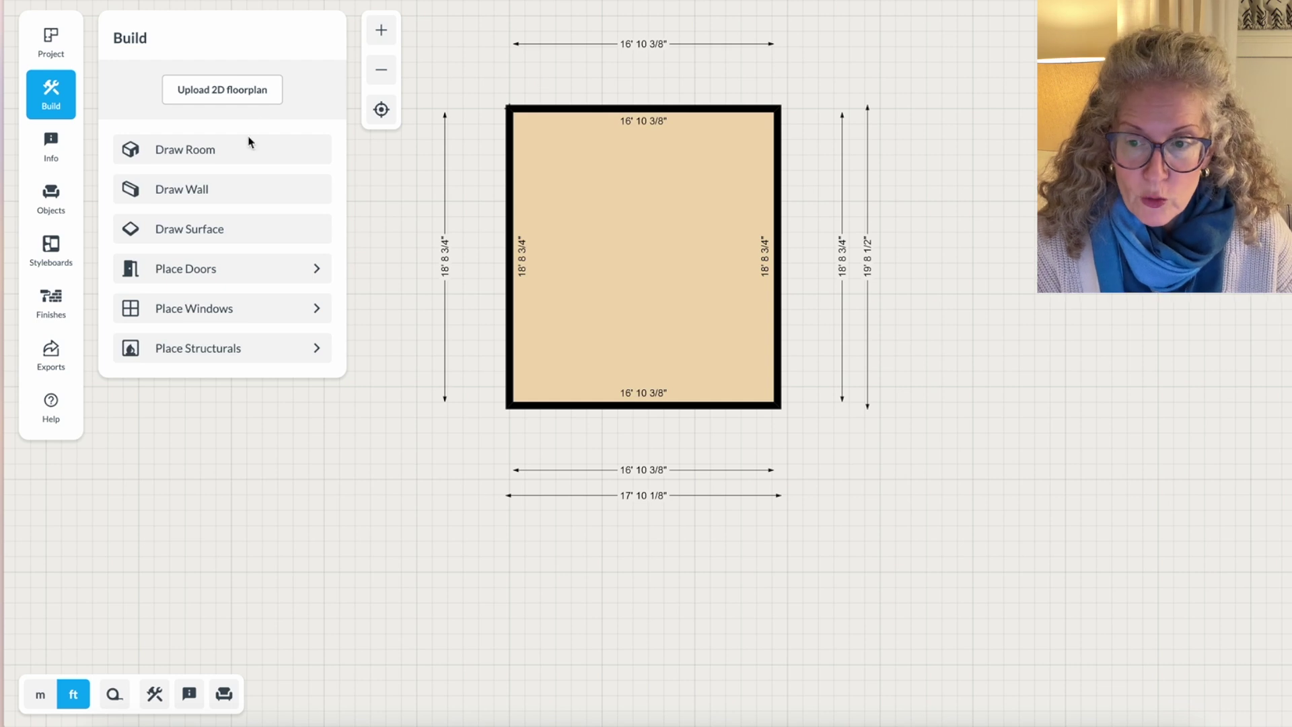
Step: Place a Standard door near the lower end of the room's left wall and select it
click(232, 268)
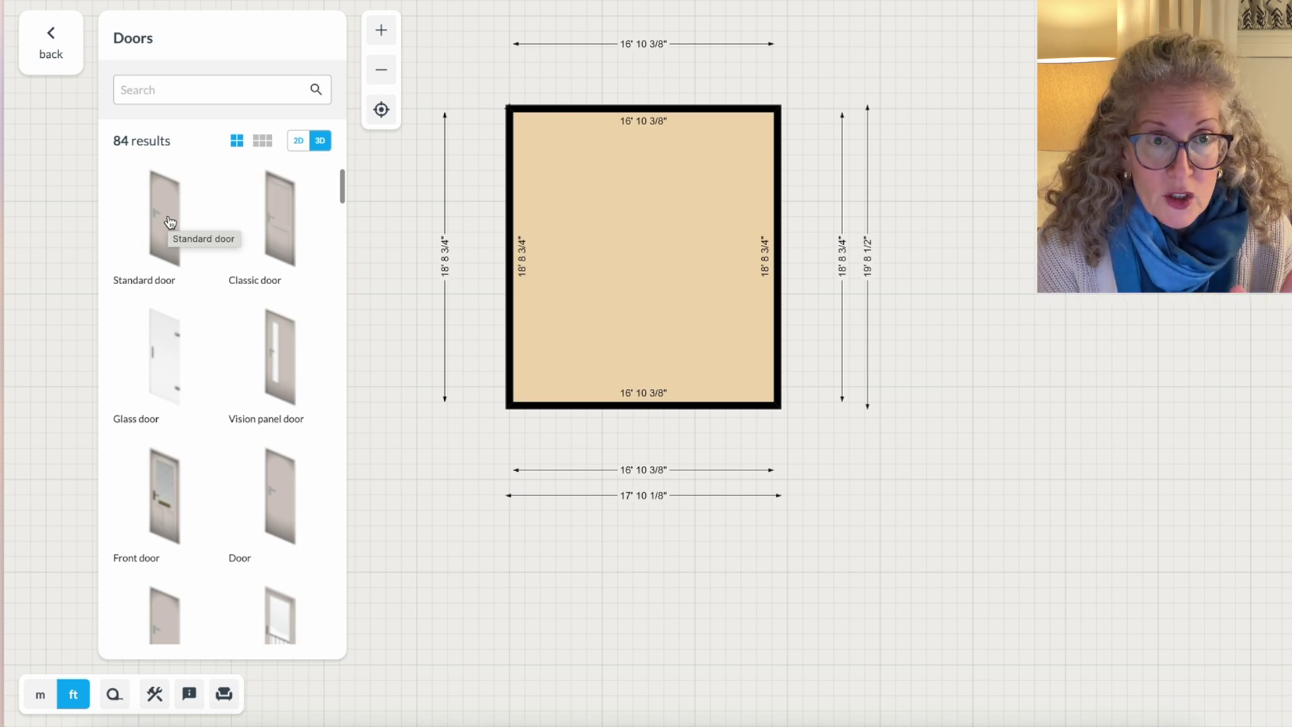
drag(170, 223, 519, 369)
click(511, 367)
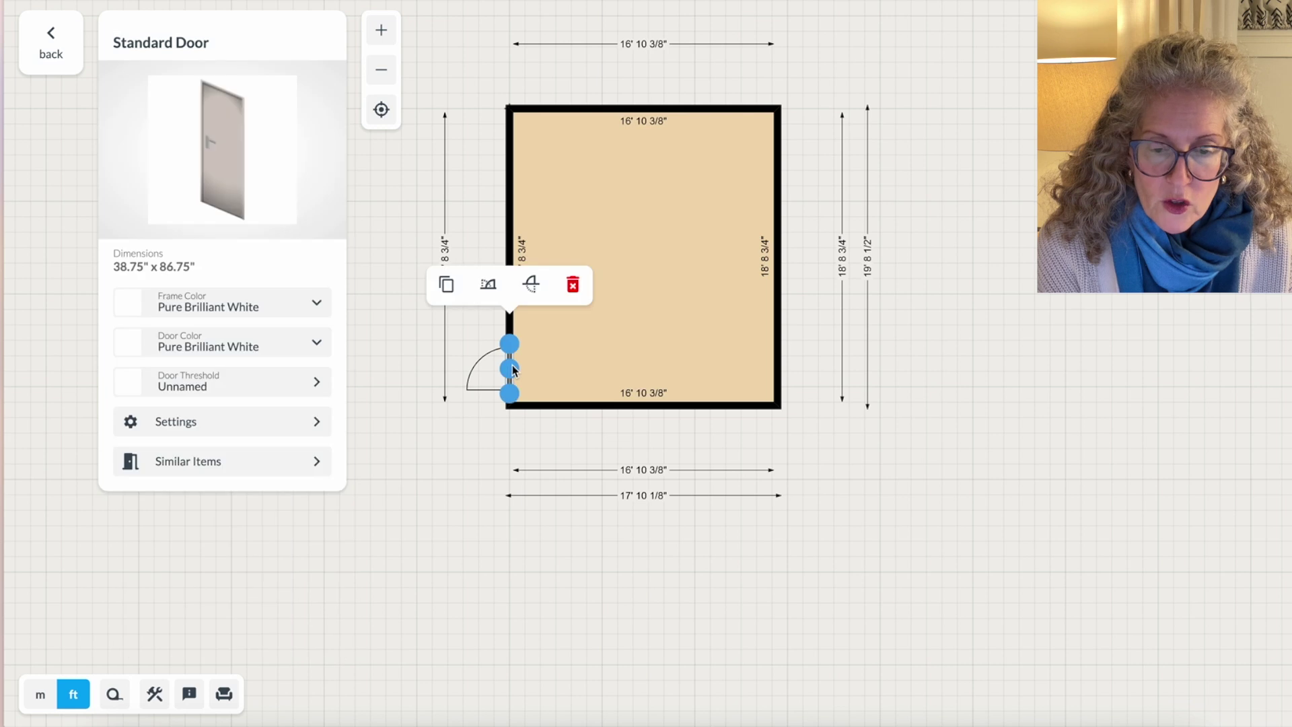
Step: Try flipping the standard door's hinge side and its swing direction between outside and inside the room
click(485, 288)
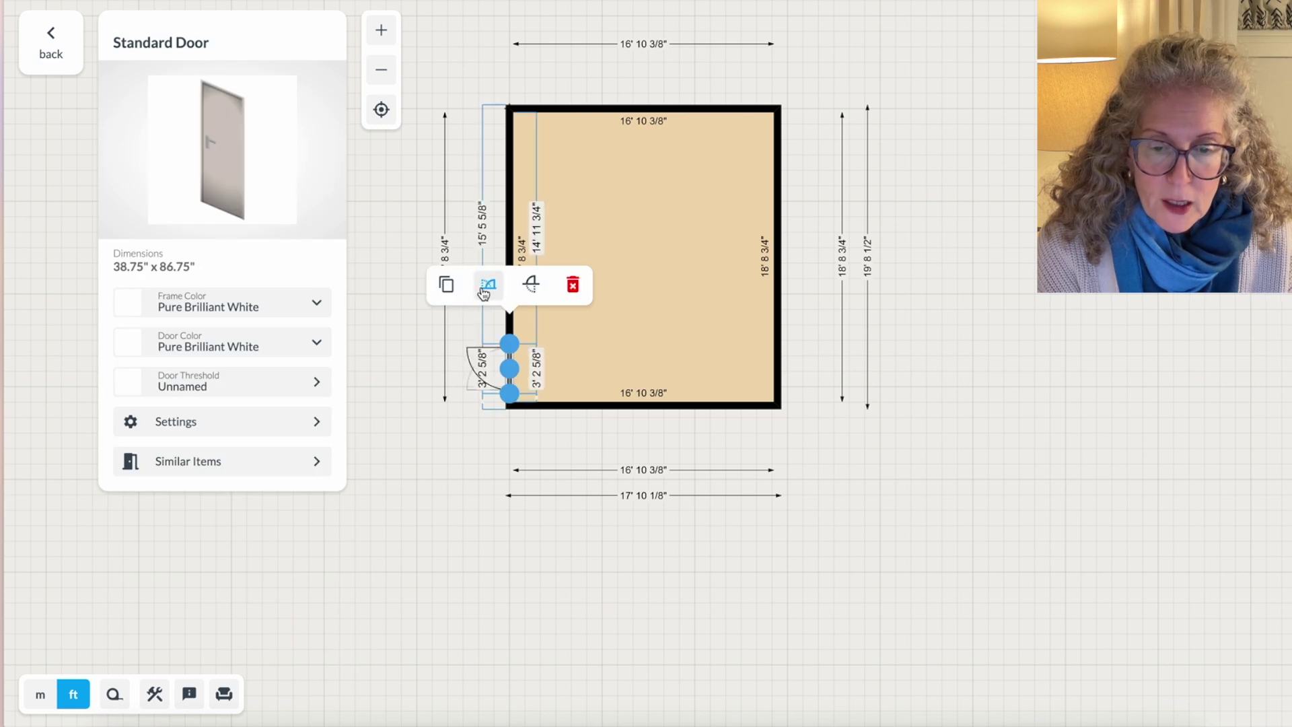
click(531, 284)
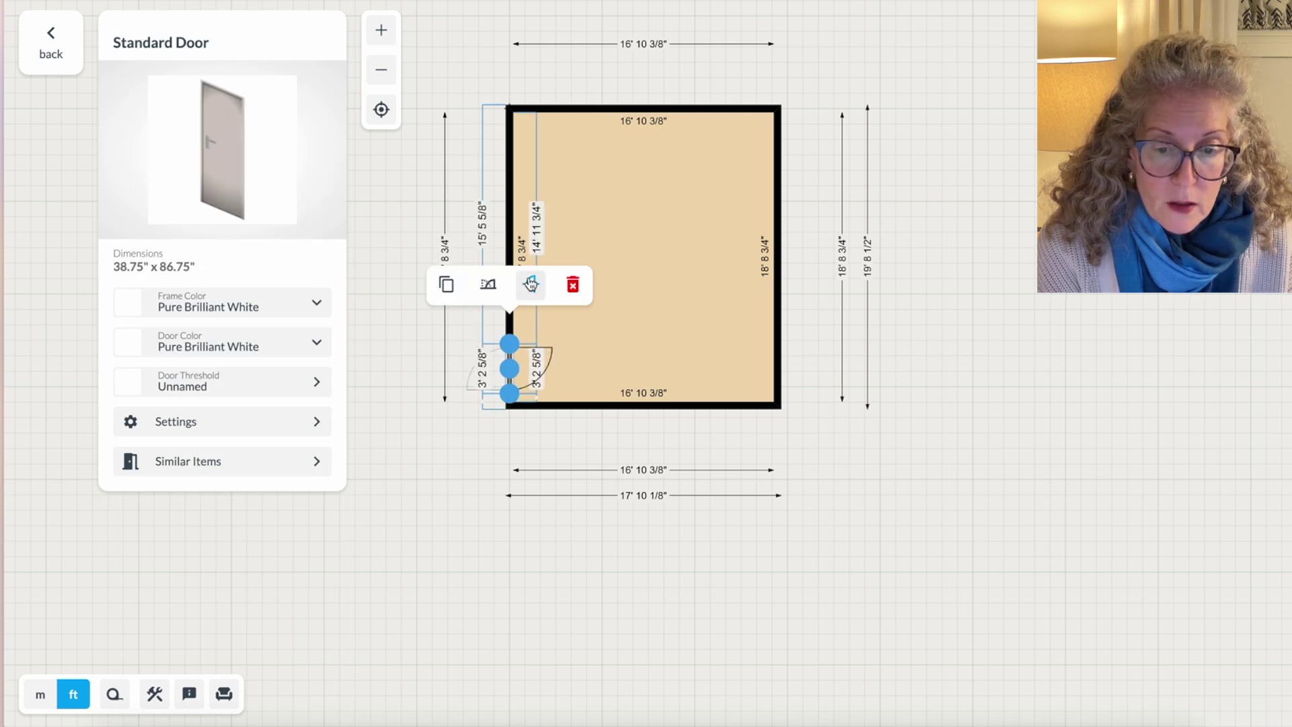
click(487, 286)
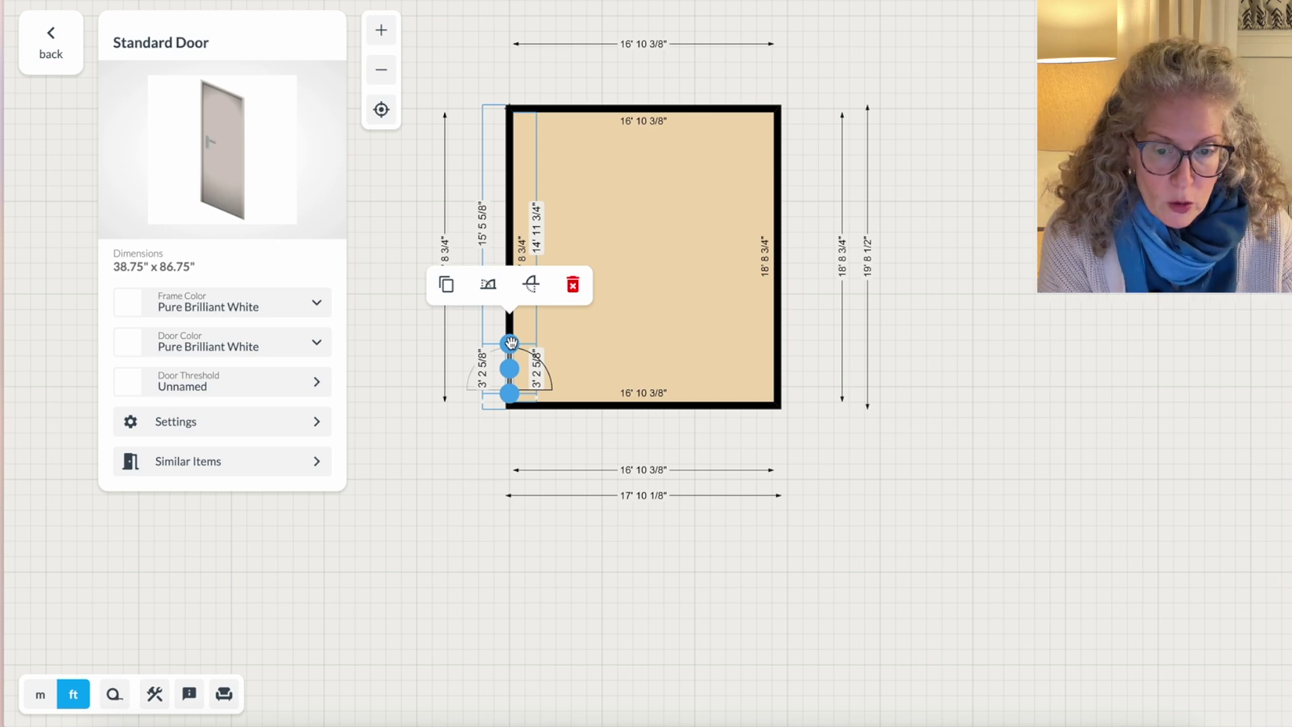
click(424, 176)
key(w)
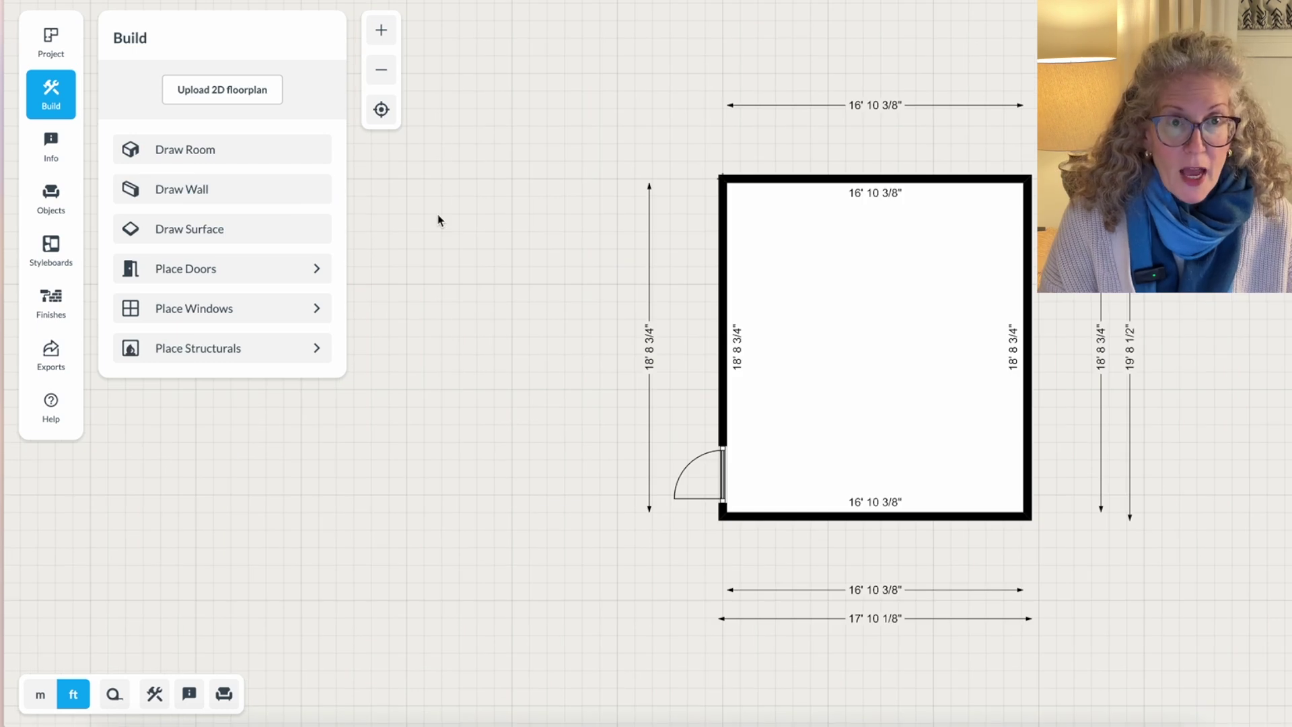
Step: Place an Entryway opening near the lower end of the room's right wall, roughly opposite the door
click(260, 277)
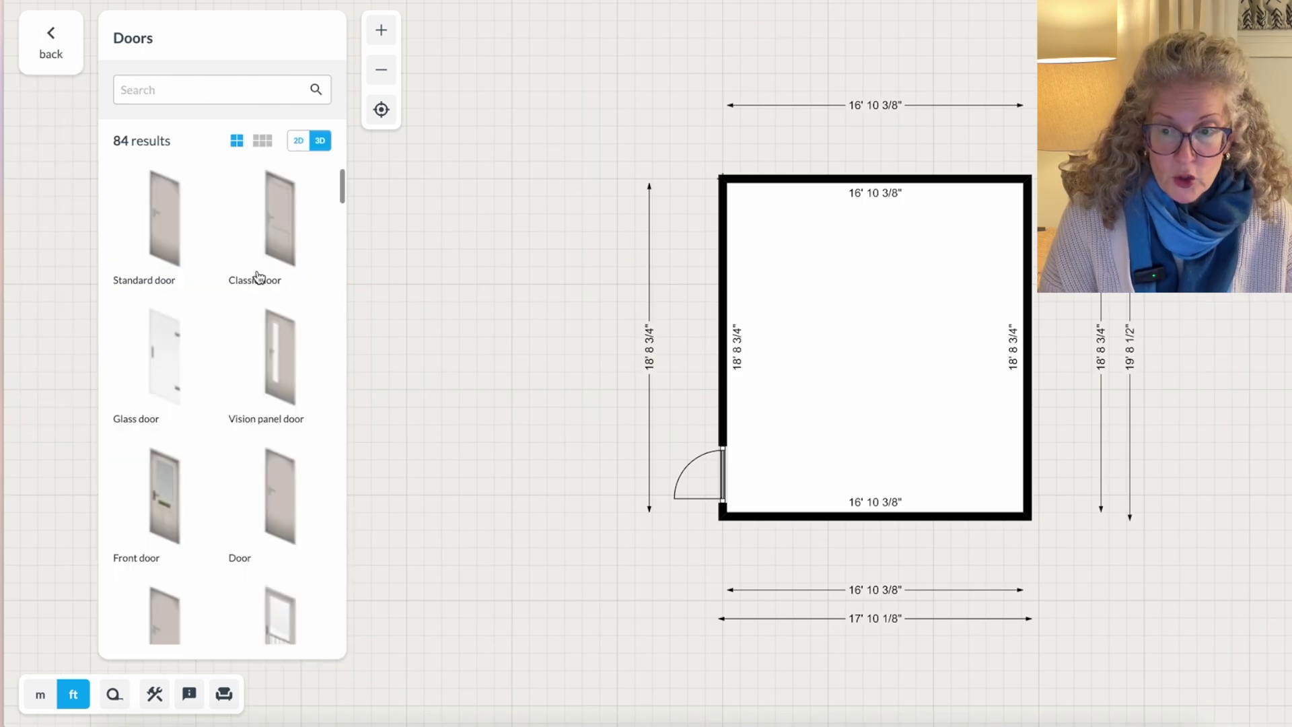
scroll(219, 473, down, 3)
scroll(220, 479, down, 10)
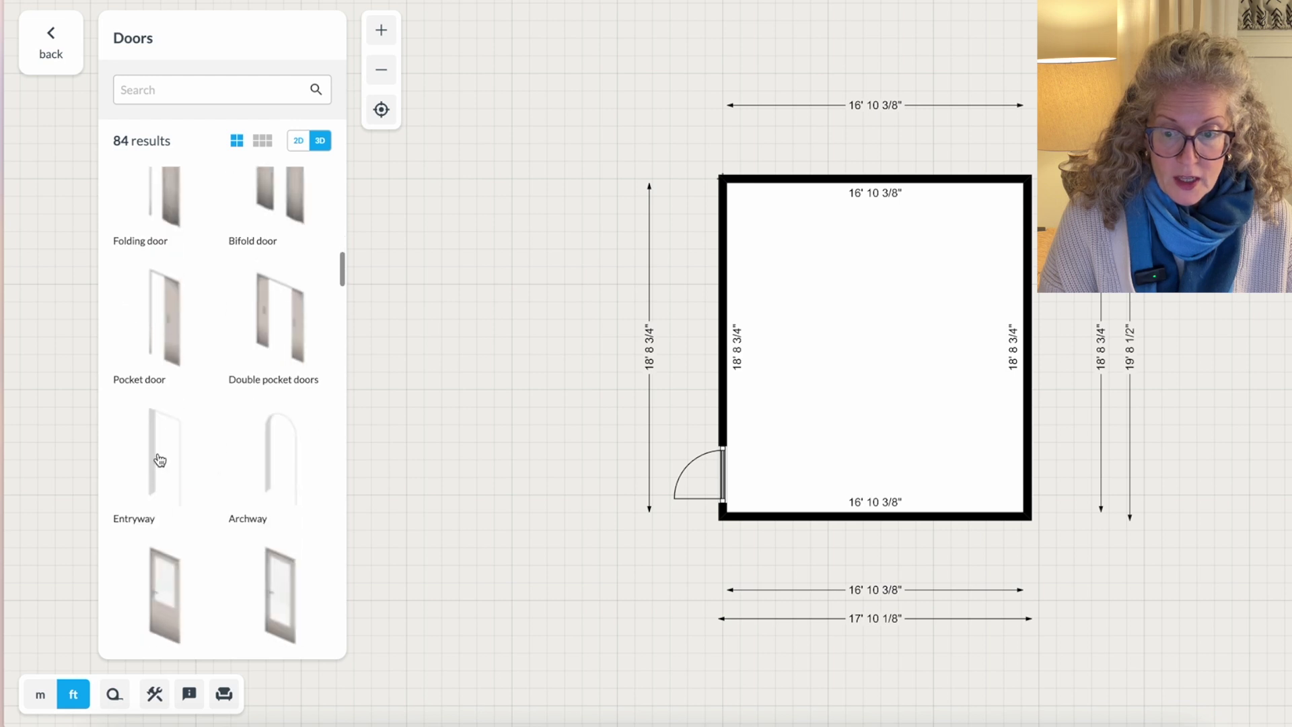
drag(159, 459, 991, 466)
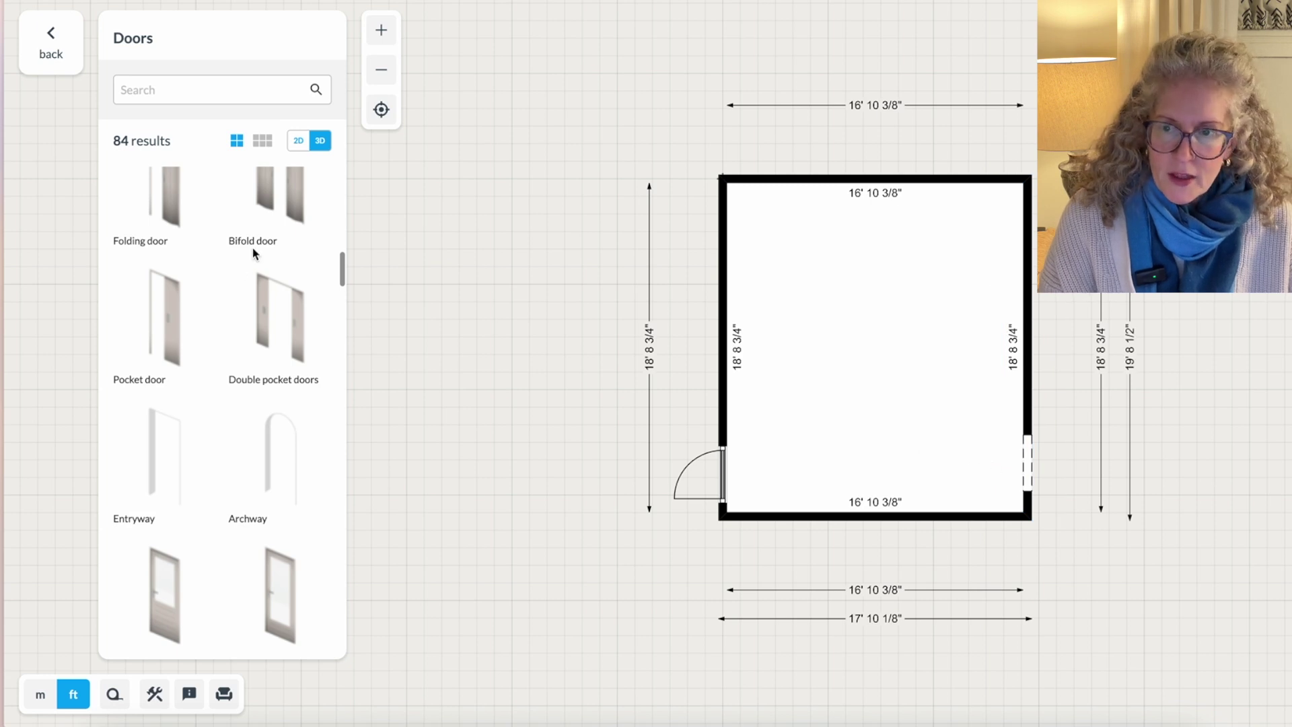
click(76, 49)
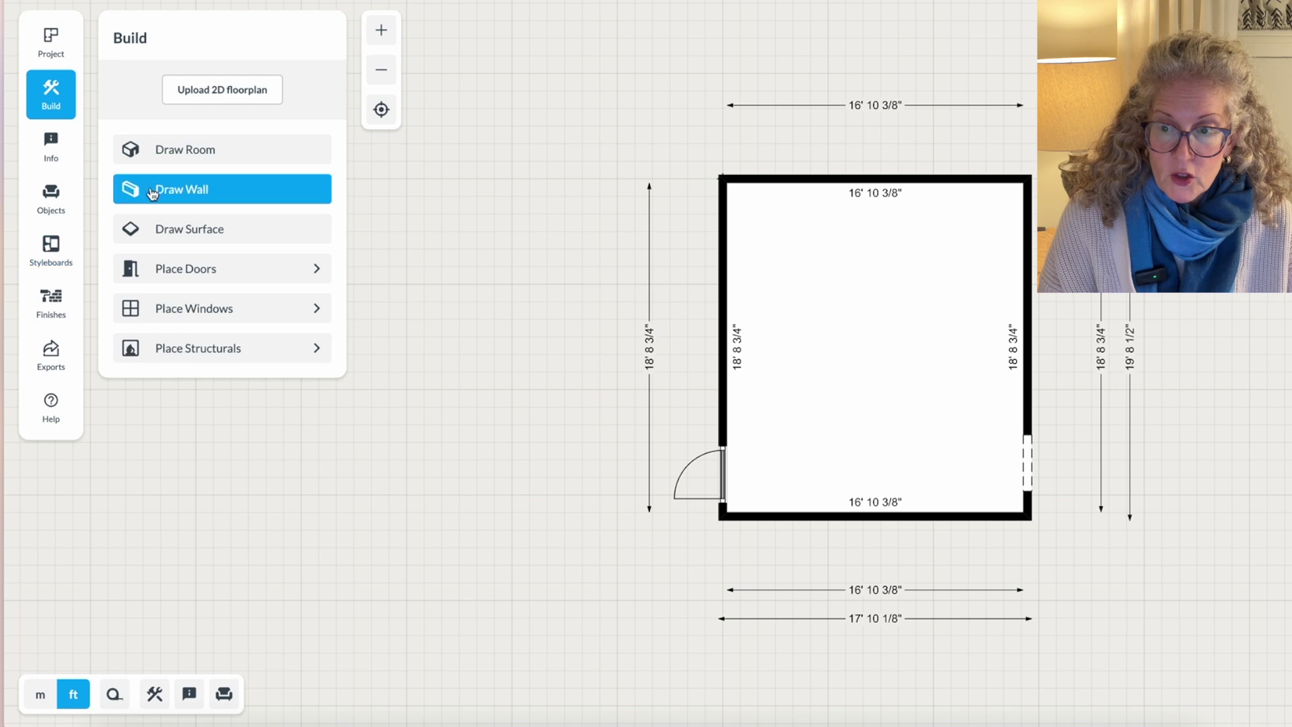
Step: Place a Rectangular 2 pane segmented window near the upper end of the left wall and narrow it to about 46" wide
click(169, 308)
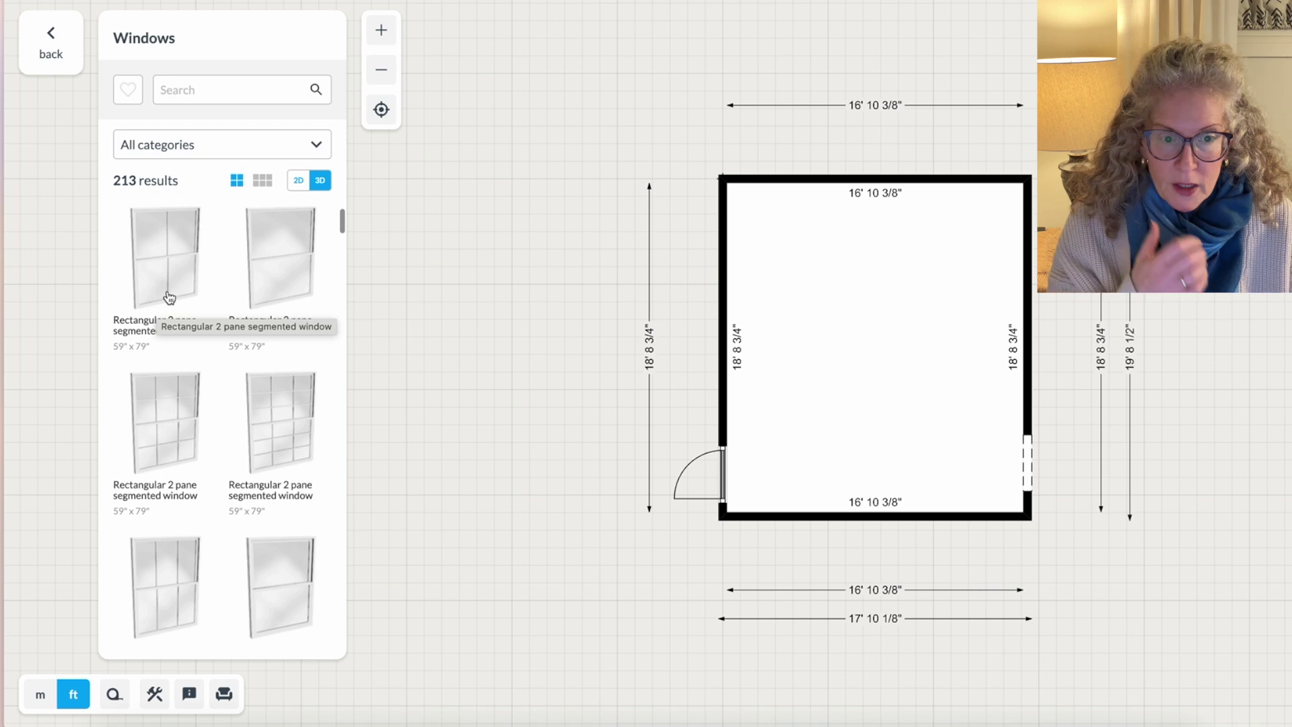
drag(169, 296, 695, 246)
click(723, 259)
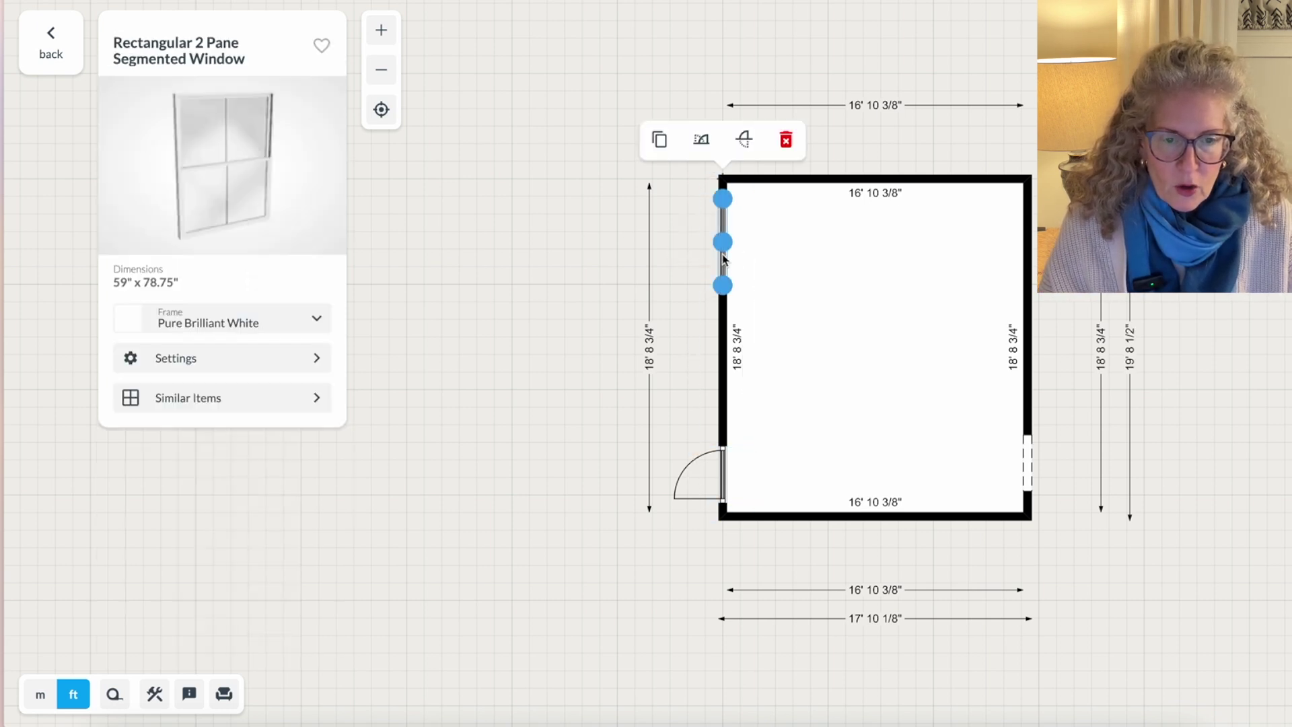
drag(720, 285, 722, 271)
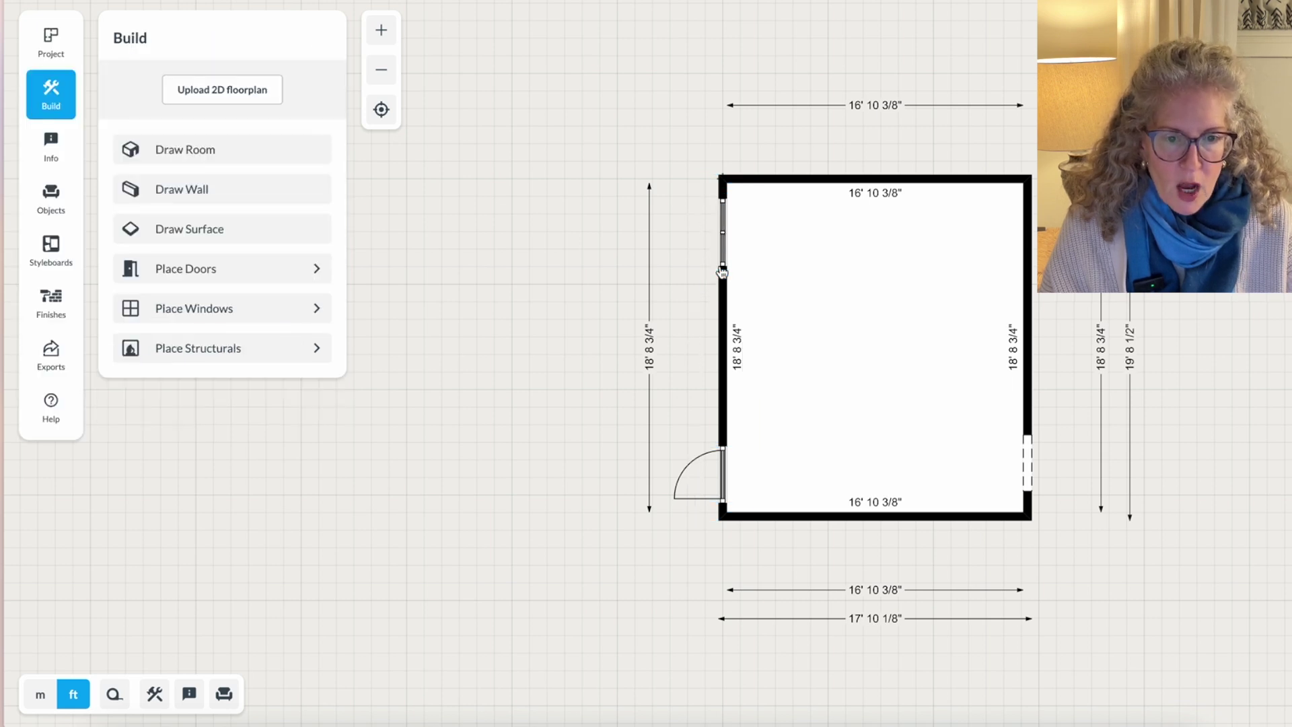
Step: Duplicate the left wall's window and place the copy on the same wall just above the door
click(722, 259)
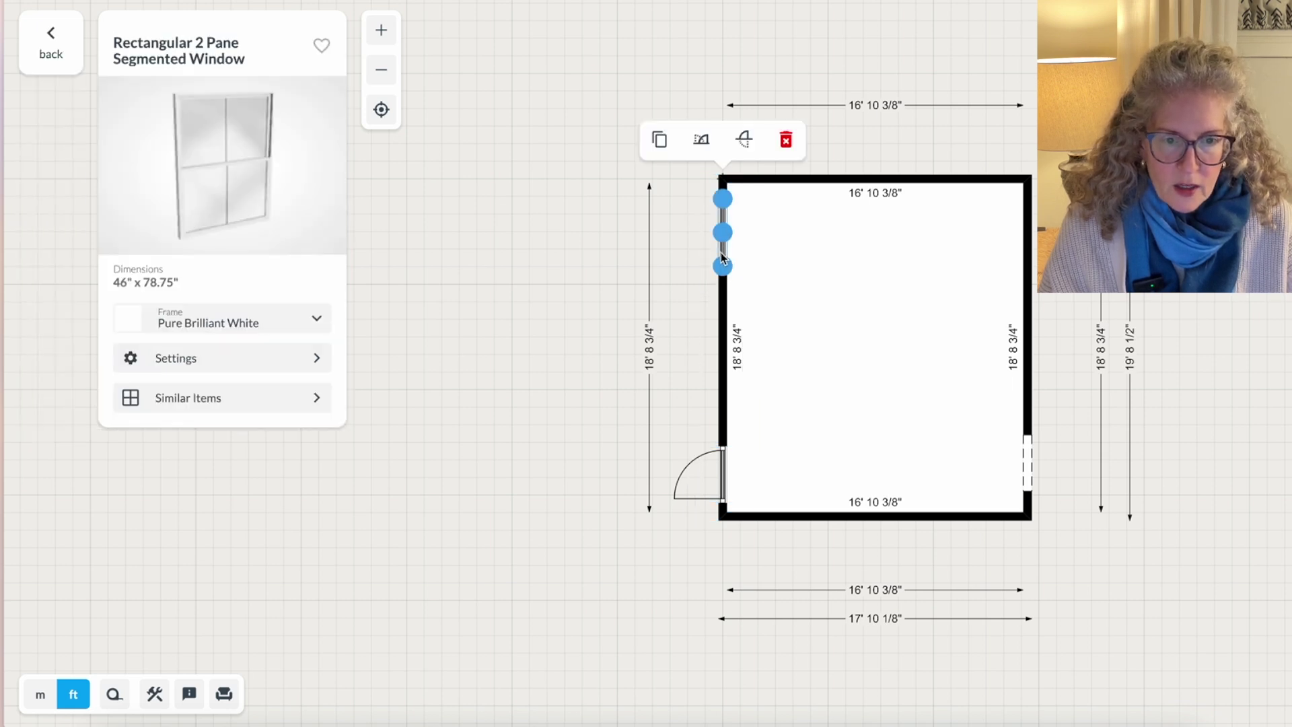
click(659, 140)
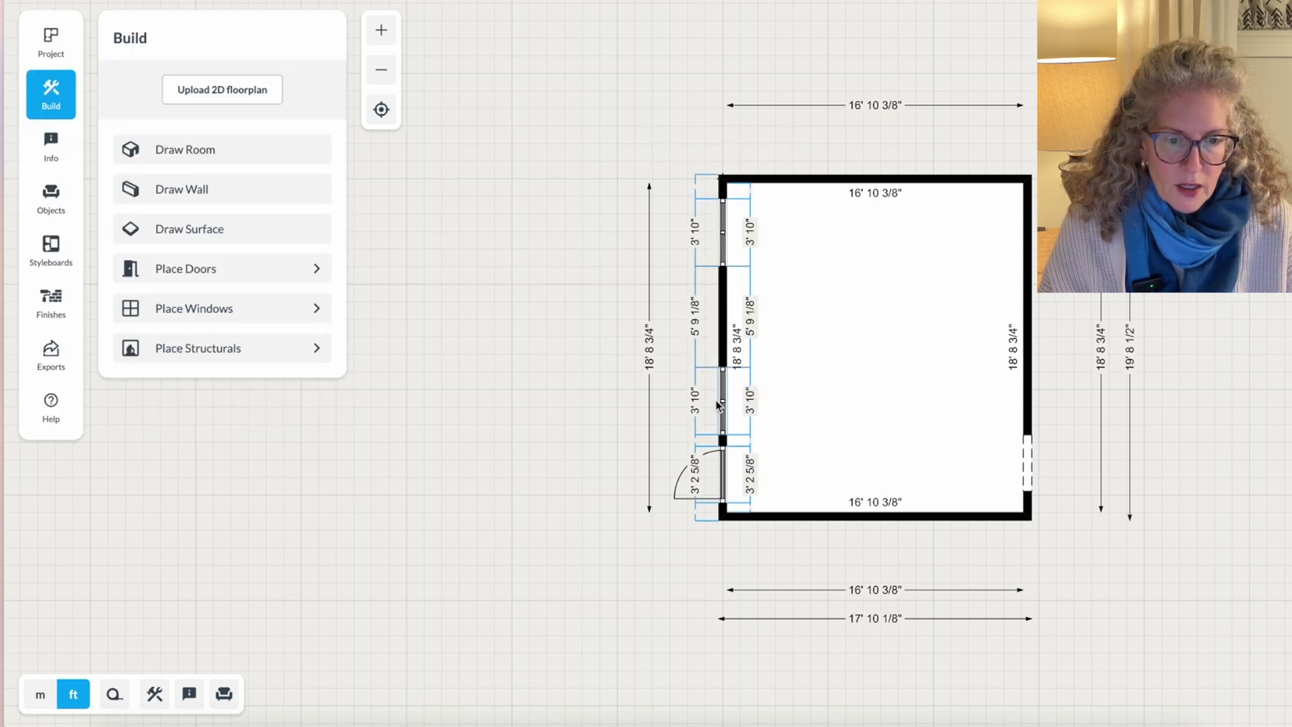
click(718, 405)
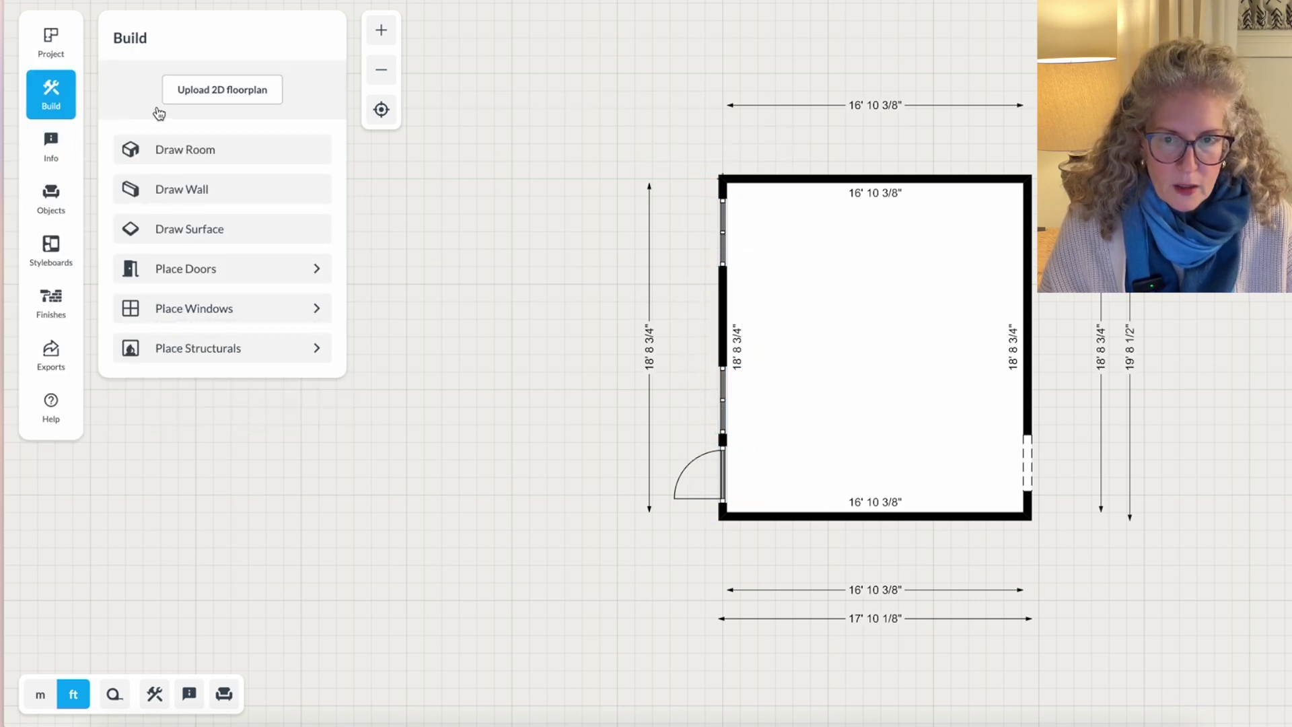
Step: Place another Rectangular 2 pane segmented window, 59" wide, toward the right end of the room's upper wall
click(171, 307)
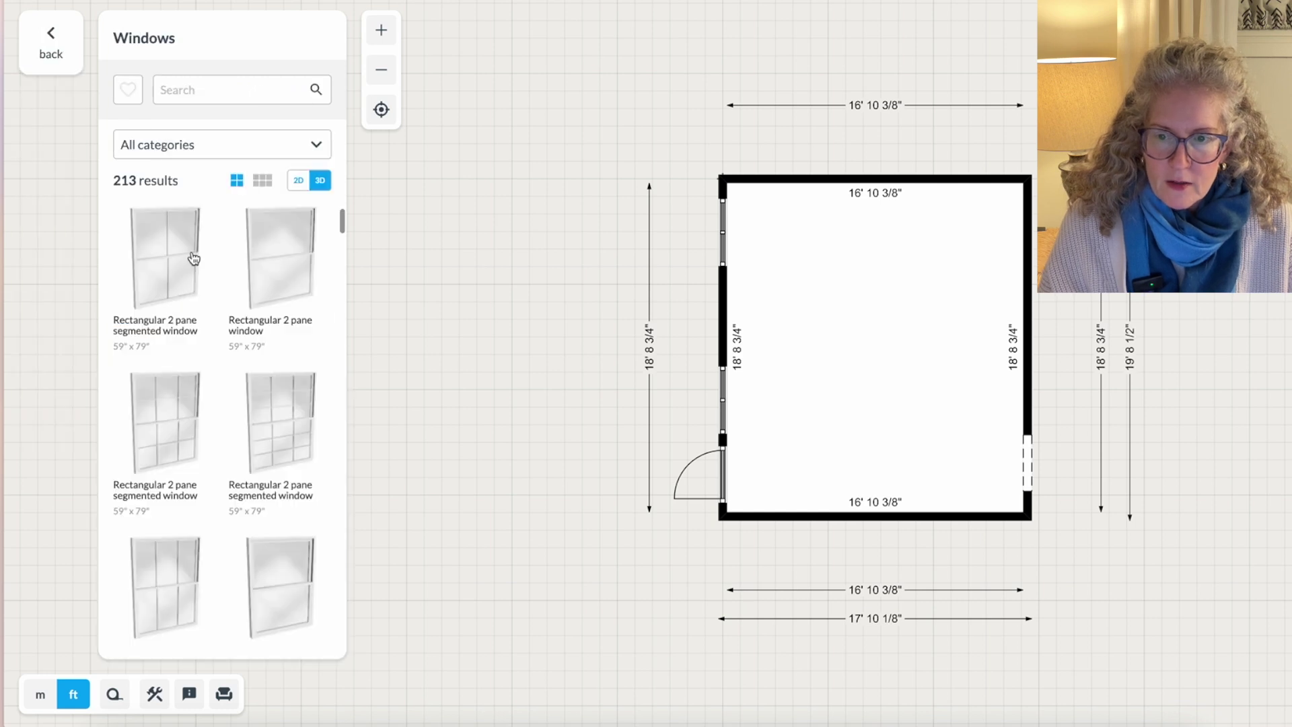
drag(193, 257, 925, 179)
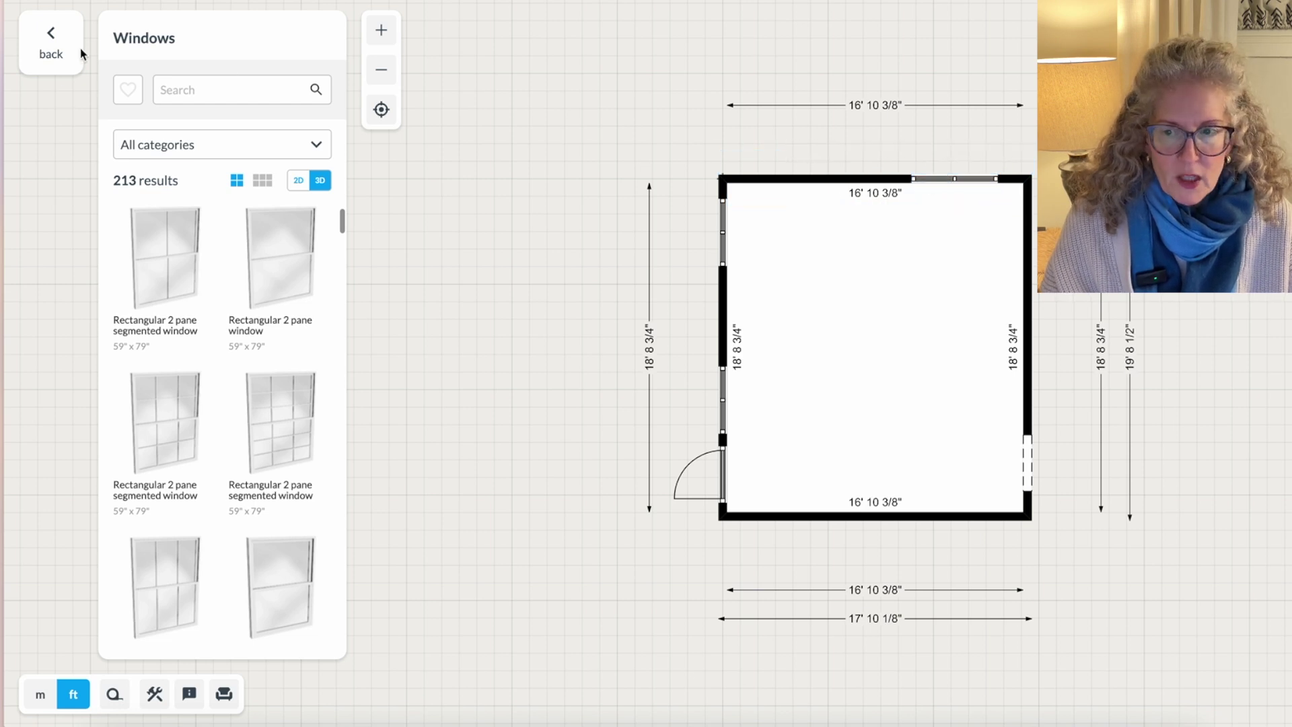
click(53, 32)
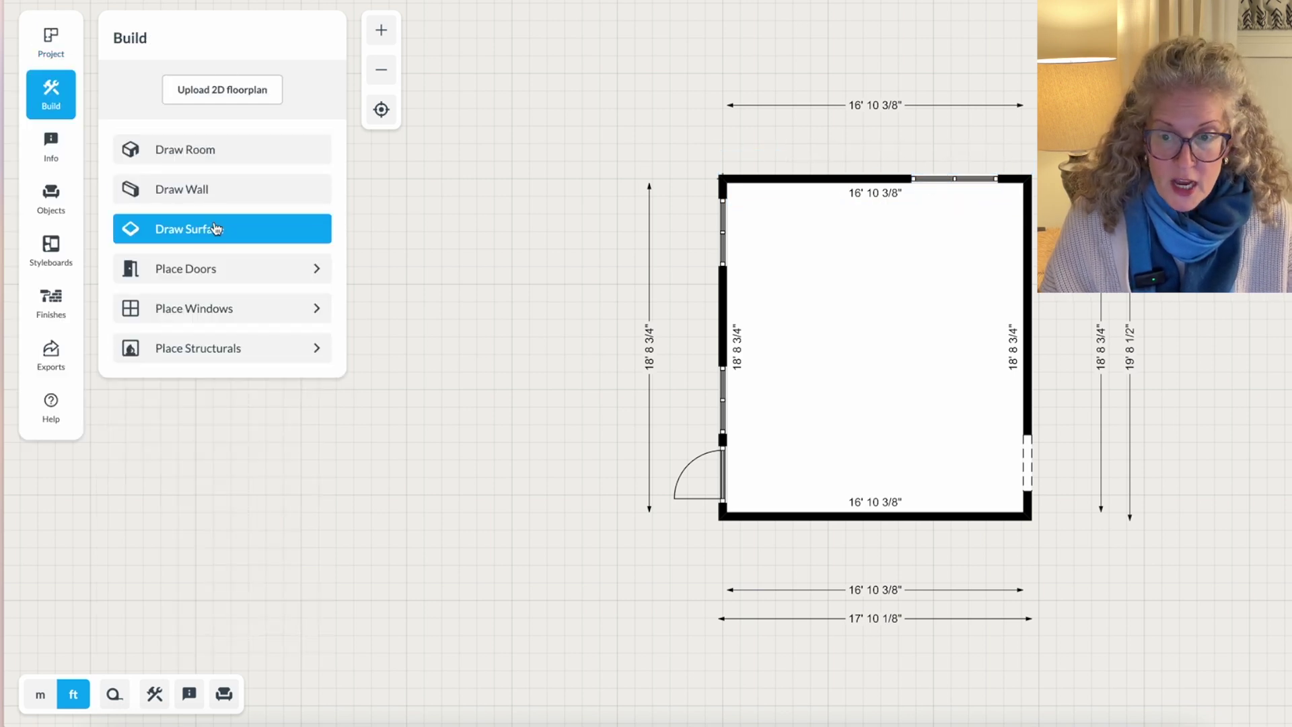
Step: Place a fireplace from the structural items against the upper part of the room's right wall, facing into the room
click(179, 346)
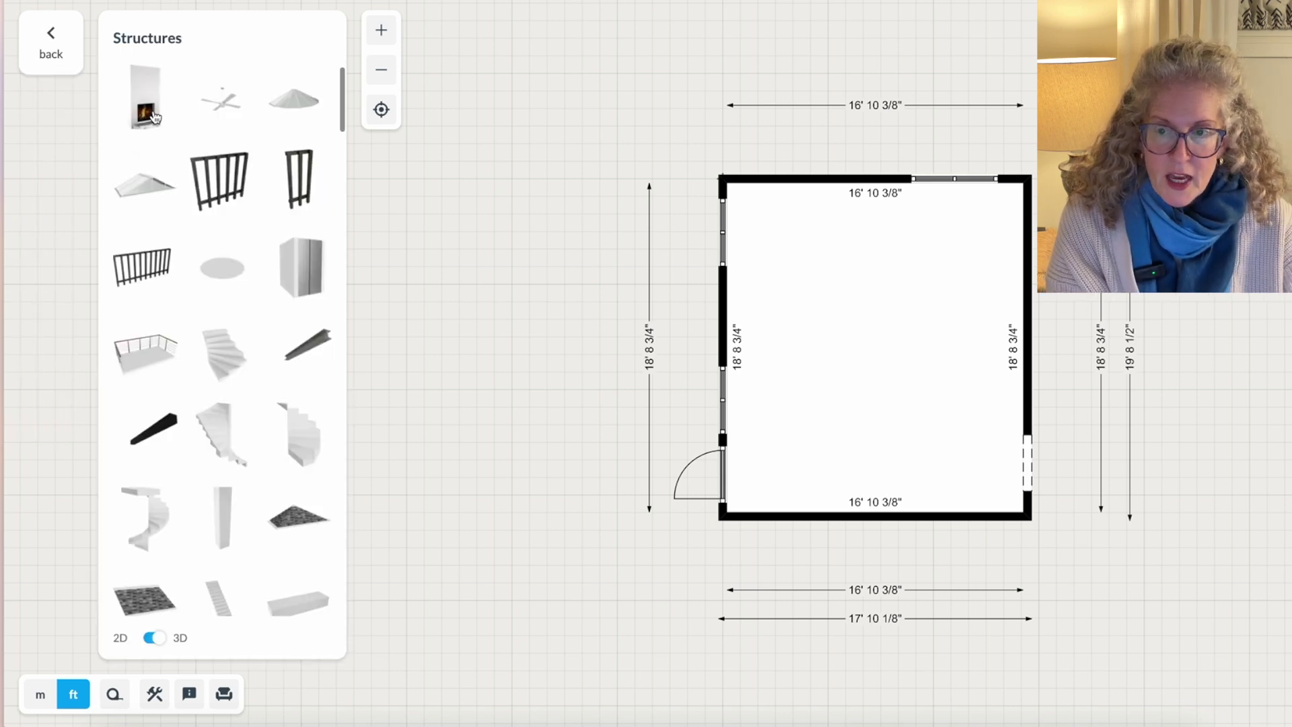
drag(154, 117, 1003, 295)
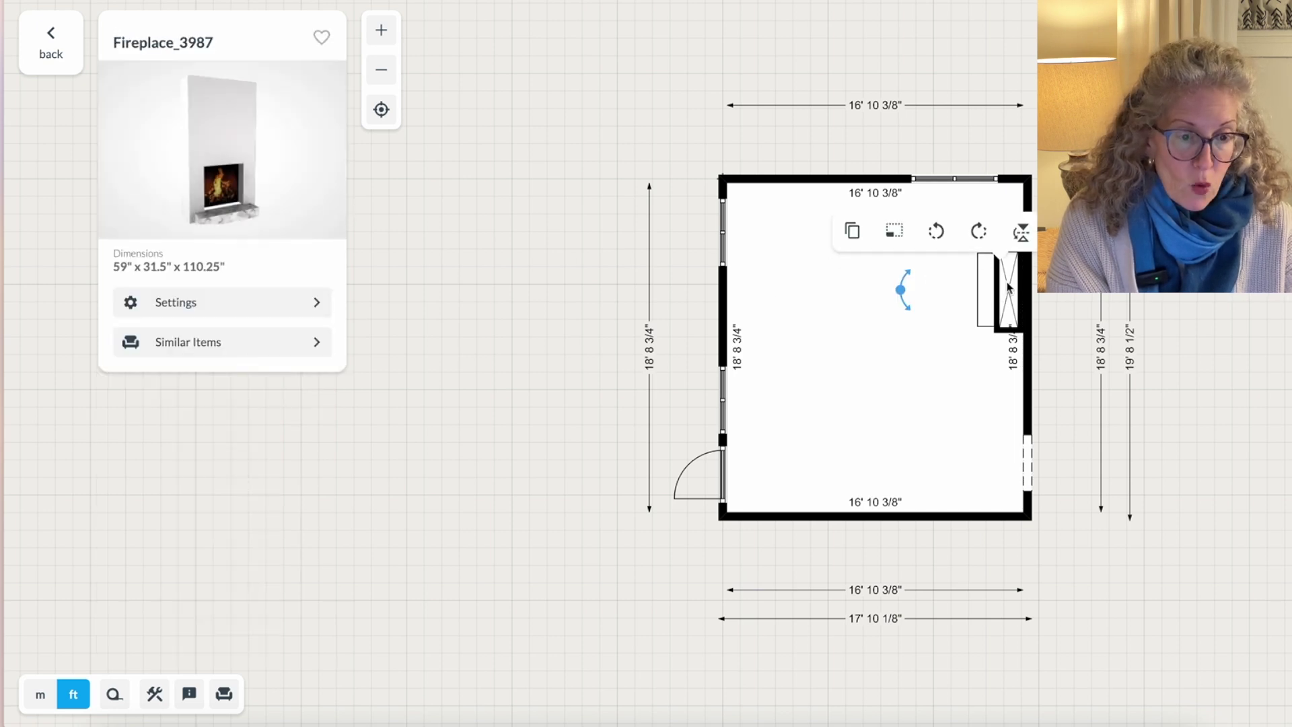
Step: Set the fireplace's length to 48" and shift it back inside the room's right wall
click(265, 303)
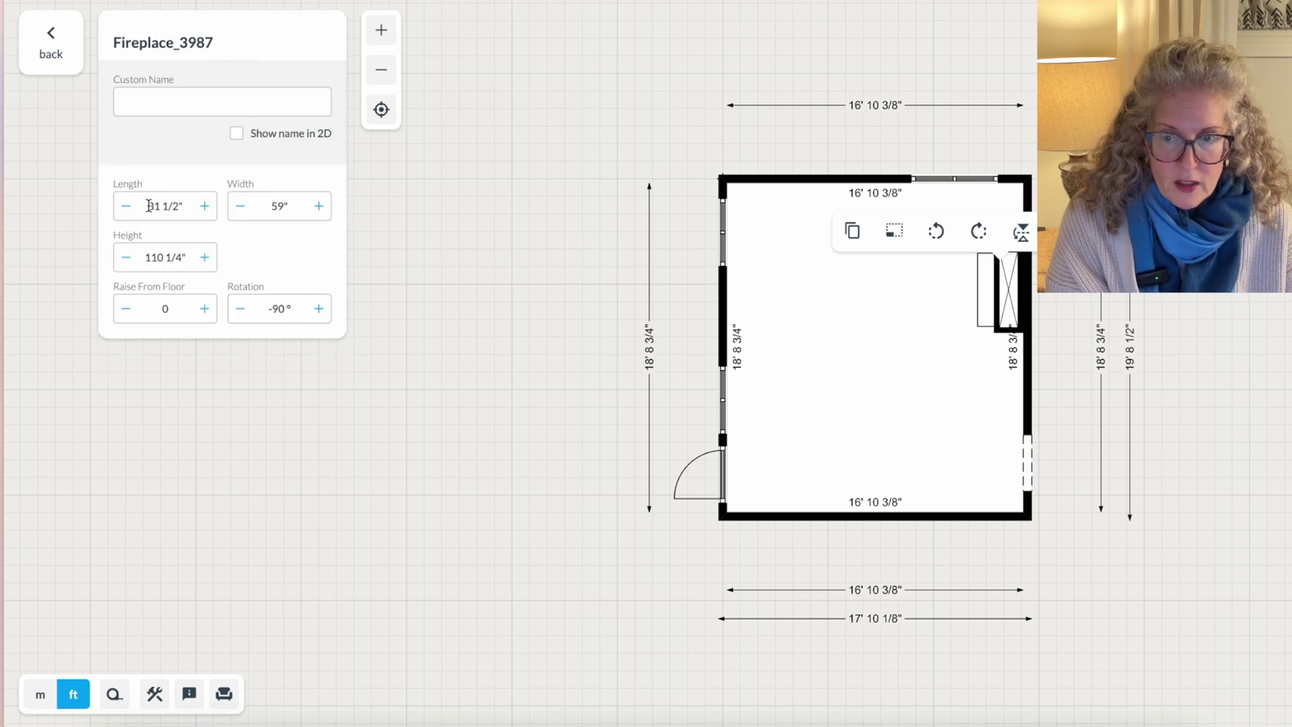
drag(149, 206, 181, 206)
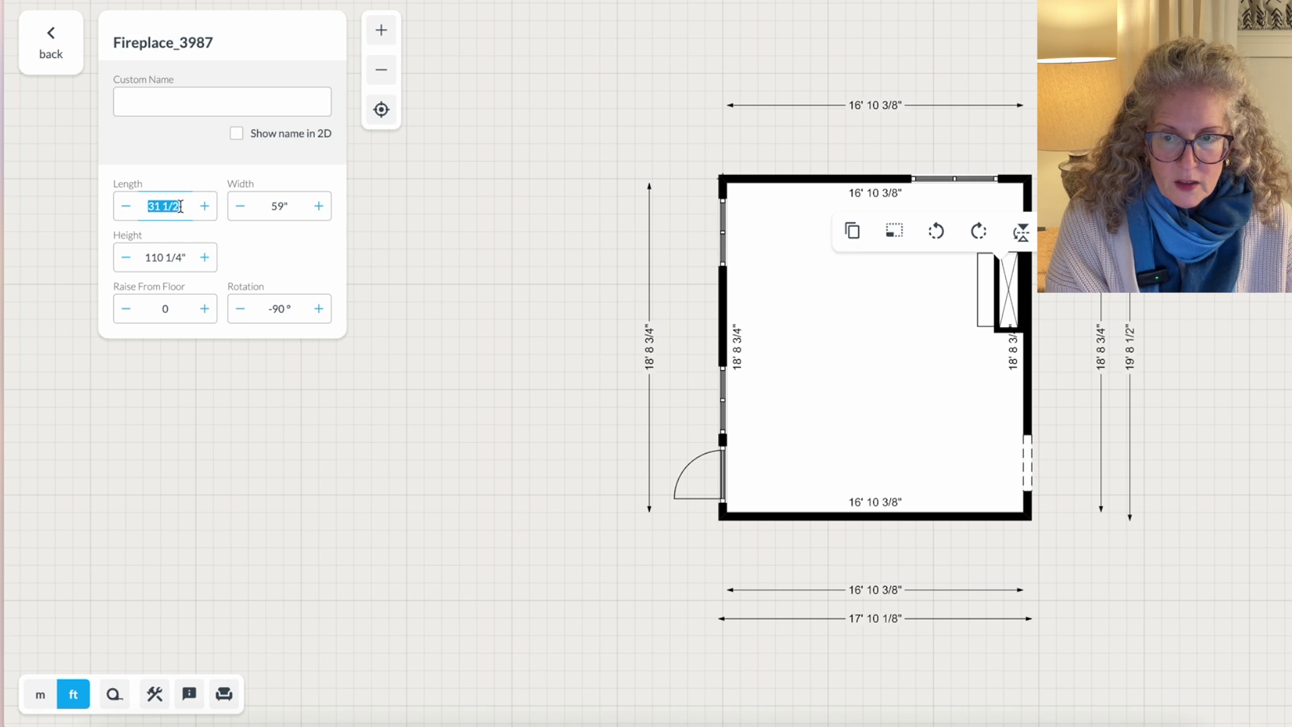
text(48)
key(Return)
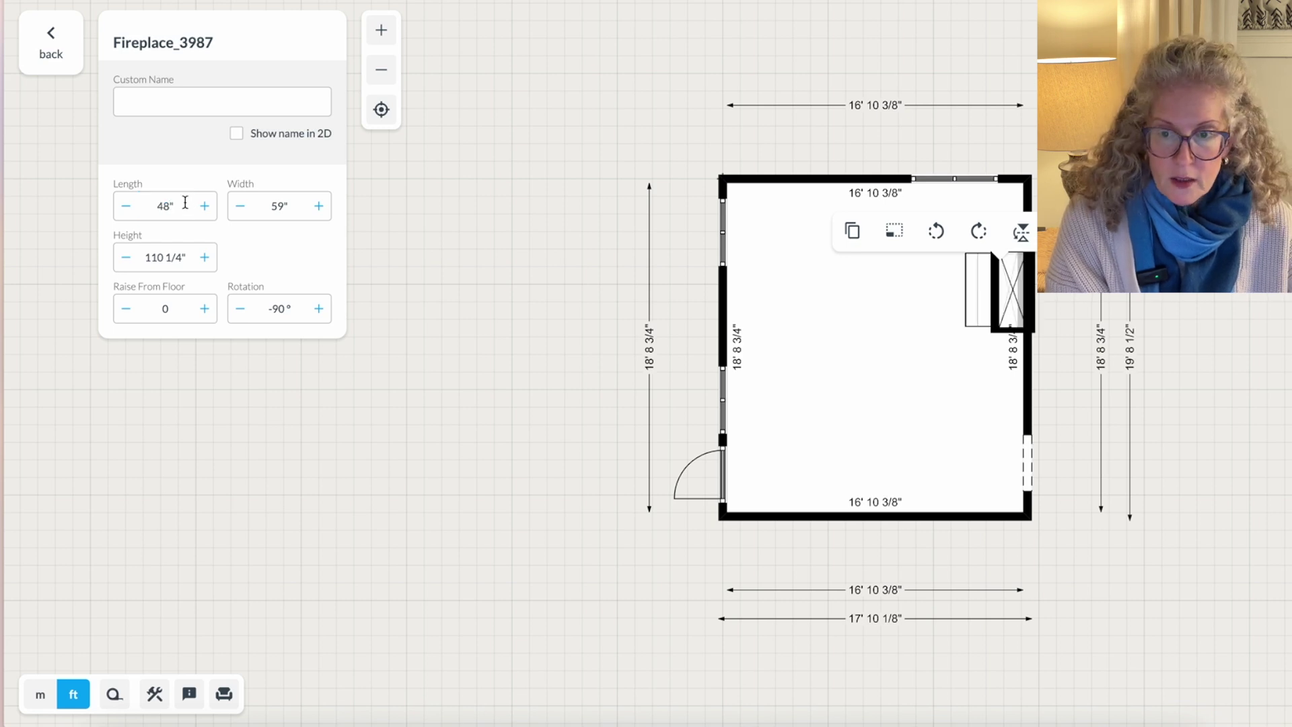
click(449, 270)
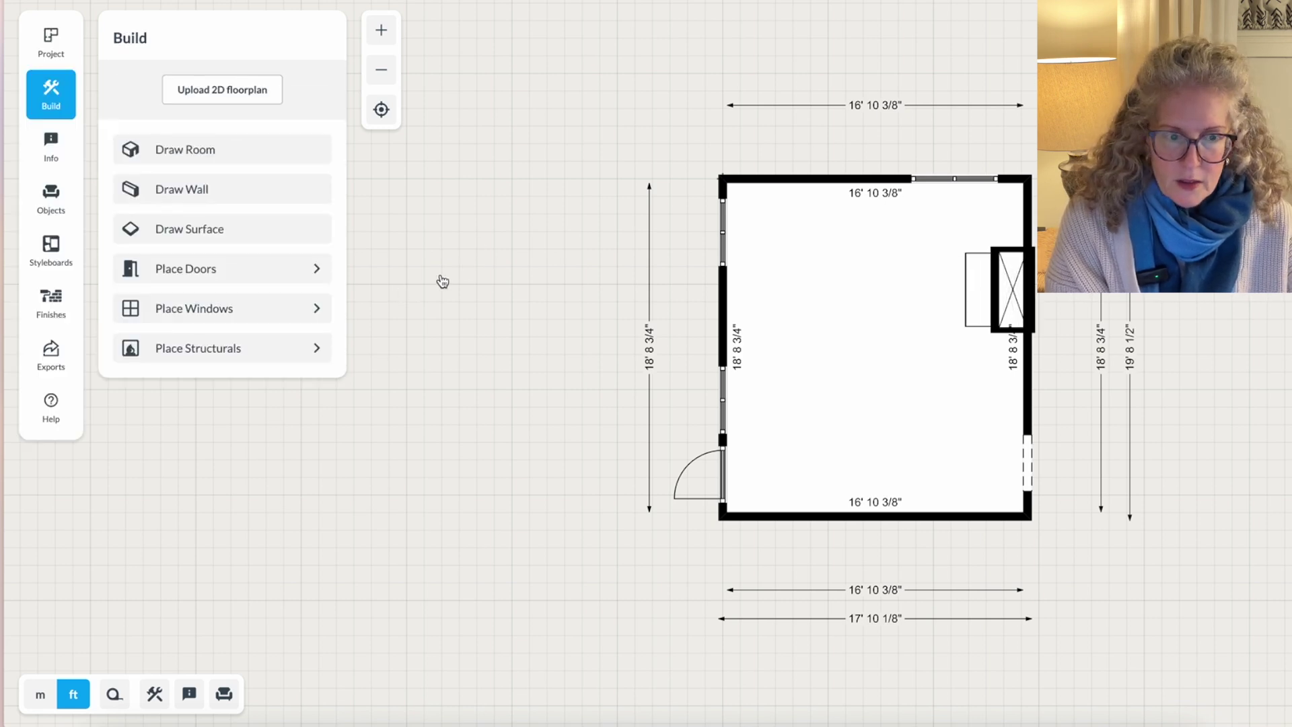
drag(997, 283, 987, 284)
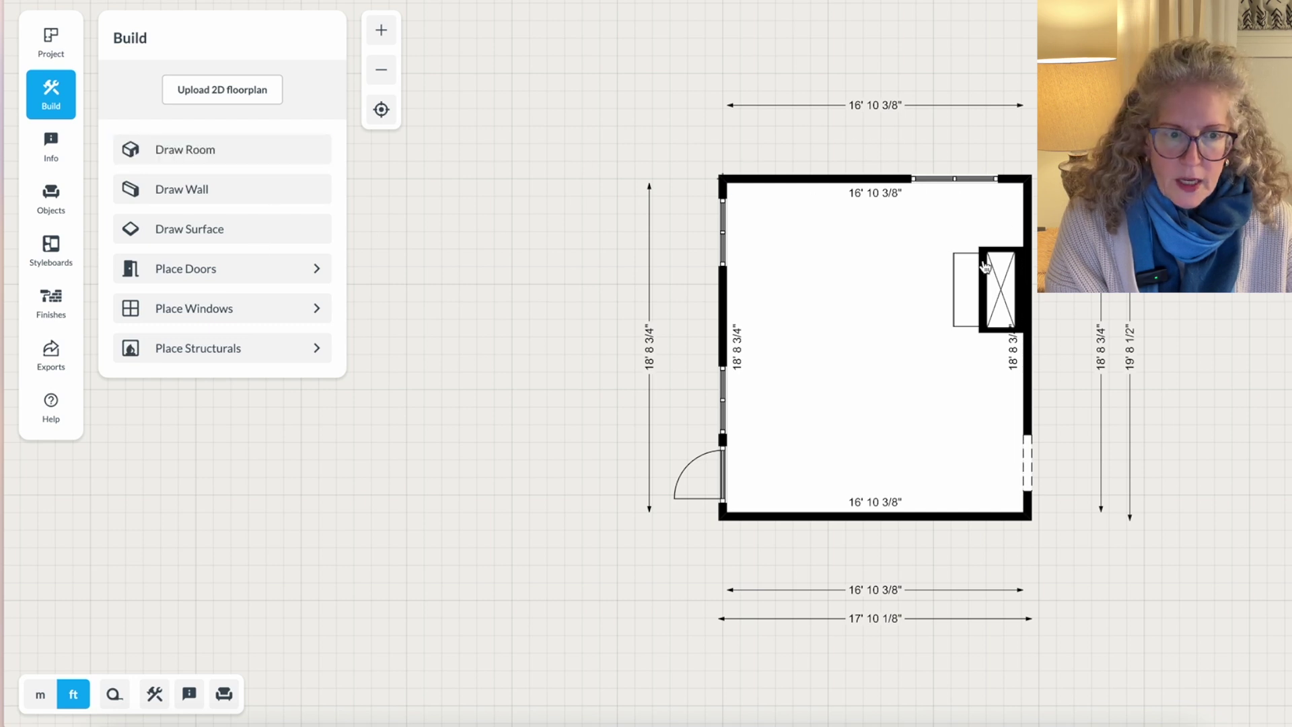
Step: Resize the fireplace to 48" wide and 24" long, and move it flush against the right wall
click(984, 265)
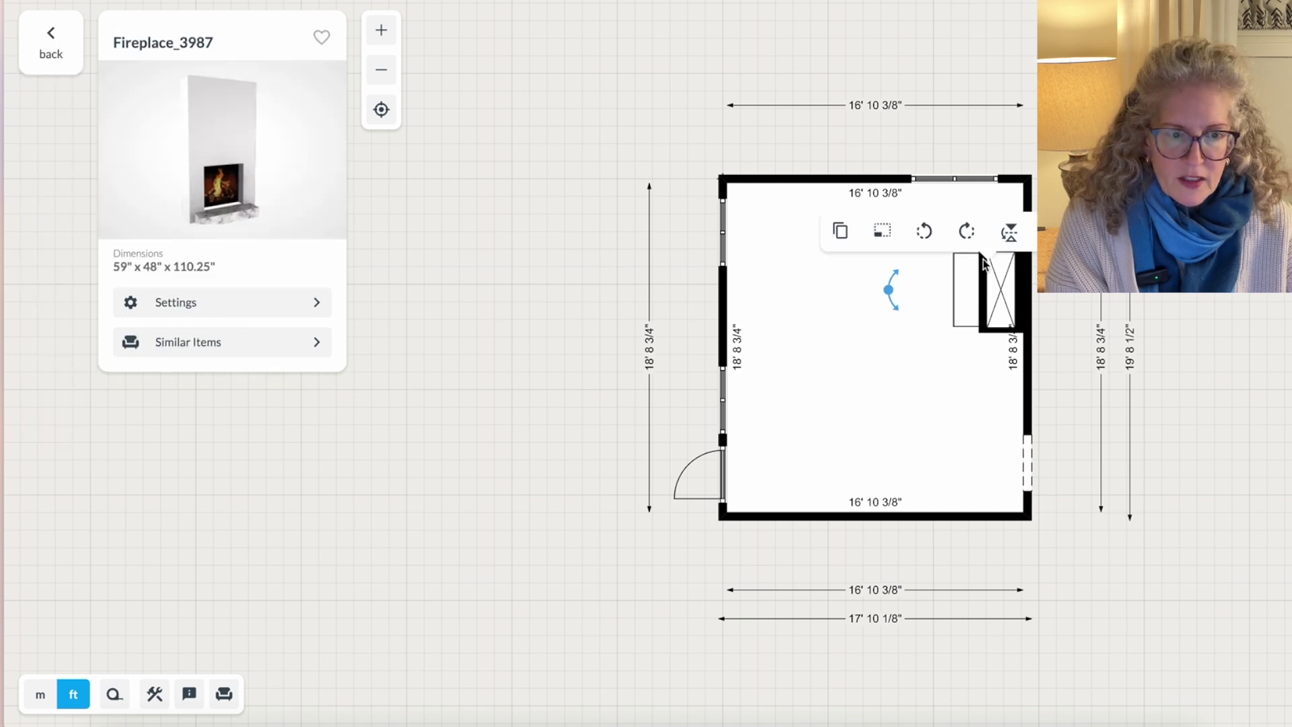
click(277, 300)
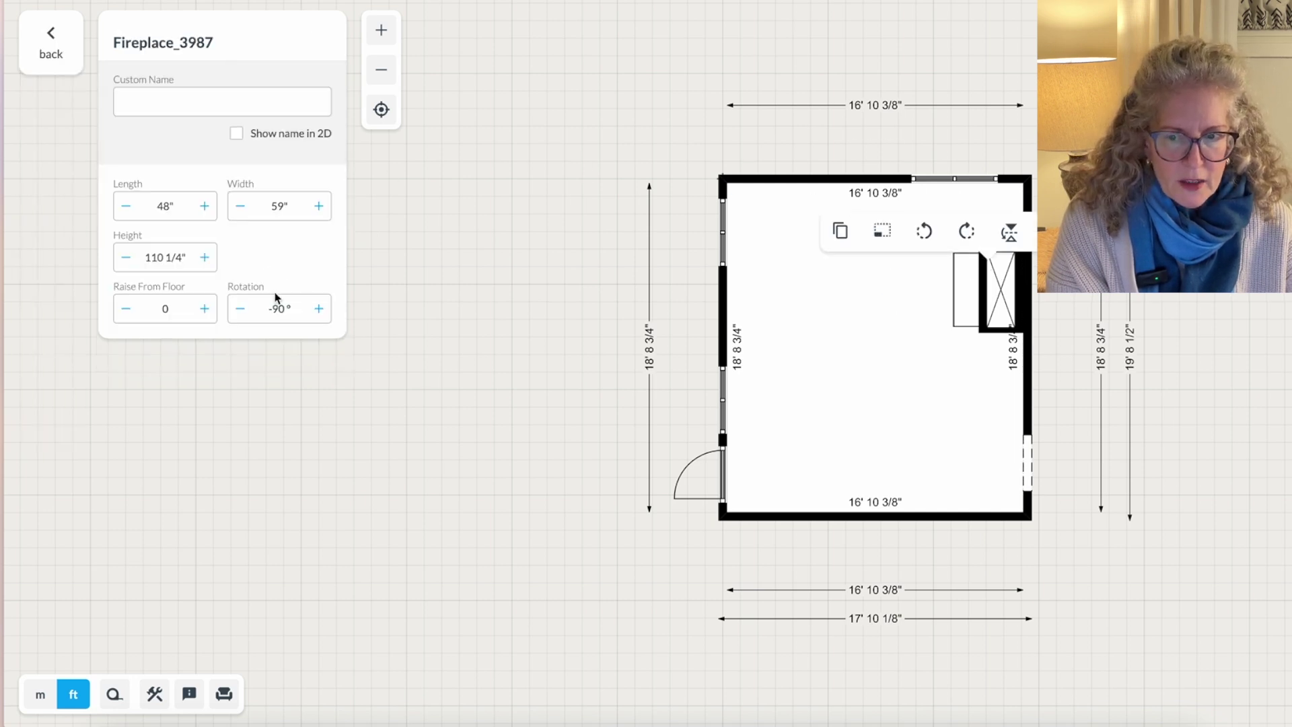
click(280, 206)
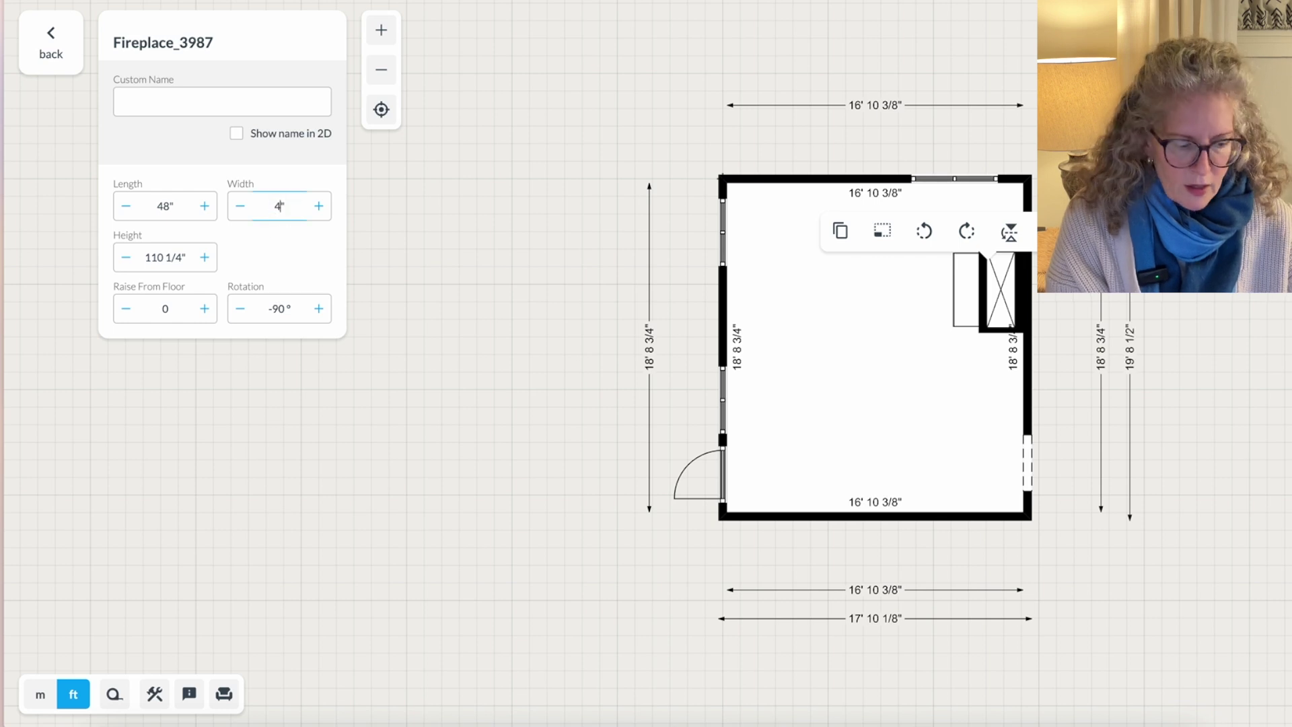
click(159, 203)
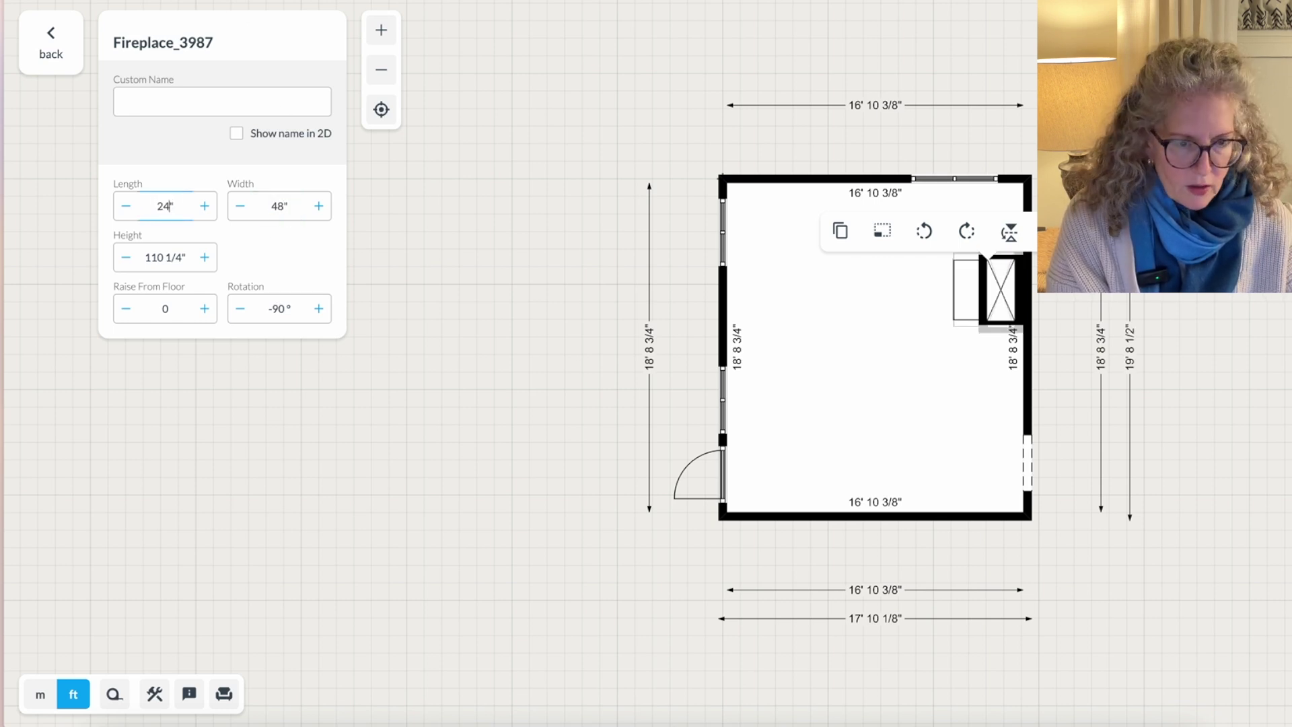
text(24)
key(Return)
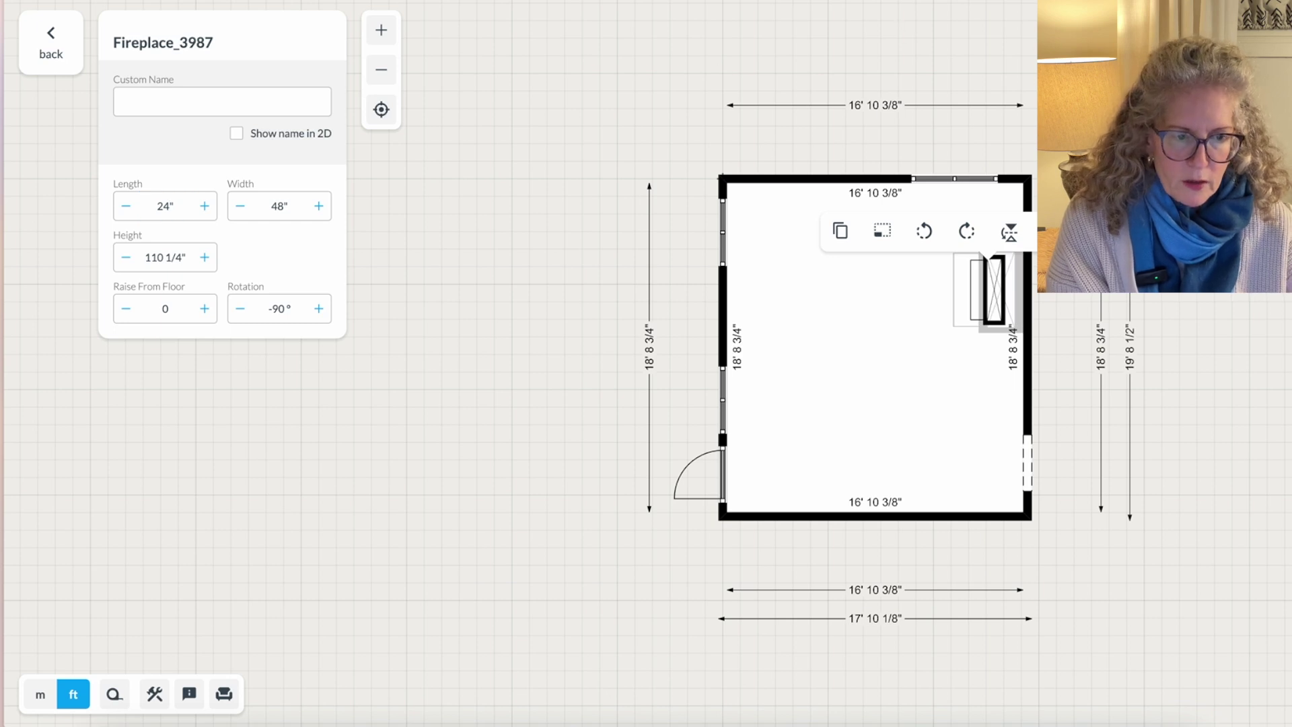
key(Escape)
drag(1001, 294, 1016, 289)
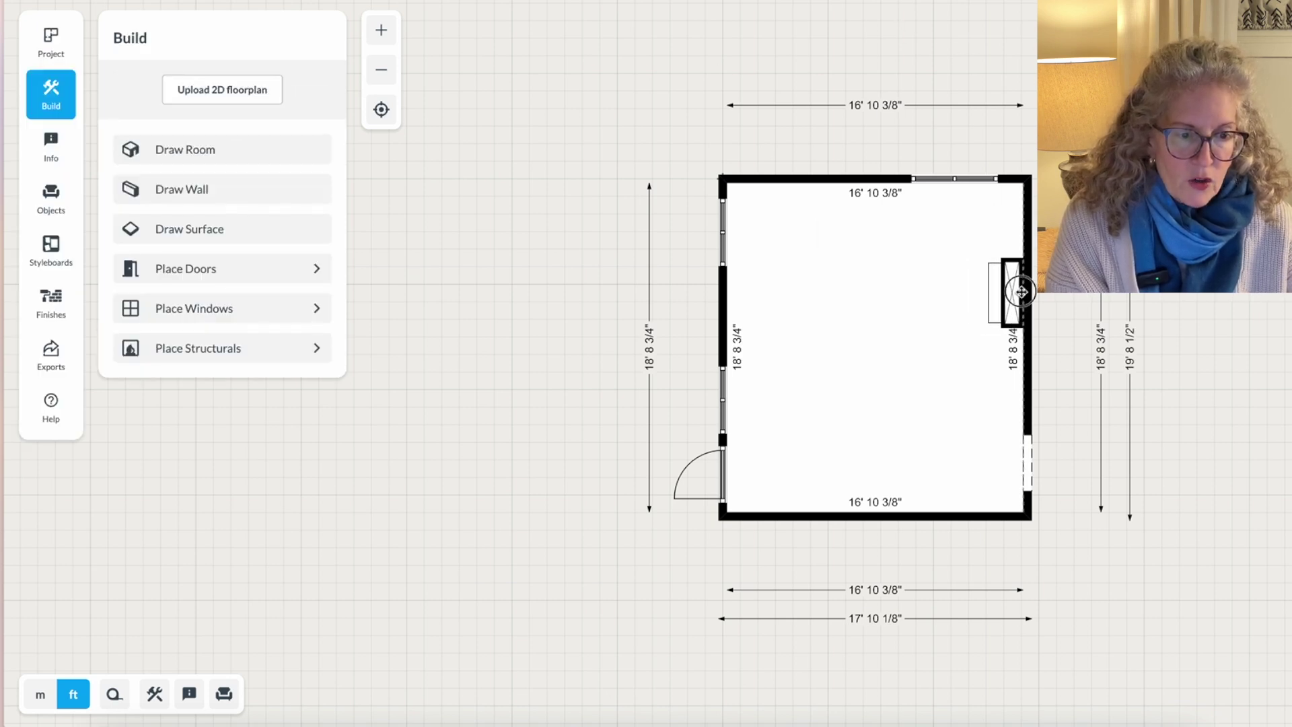
Step: Limit the object library to resizable items and narrow it to the Sofas category of living room furniture
click(54, 197)
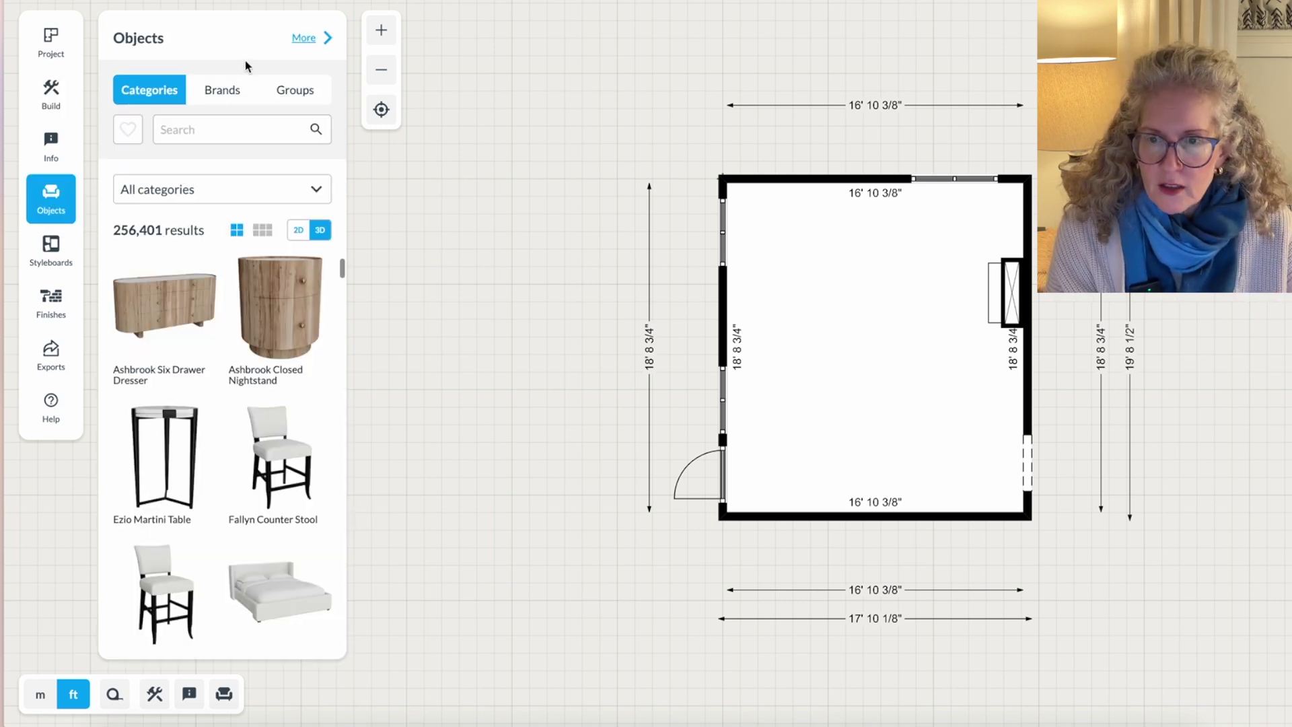
click(303, 39)
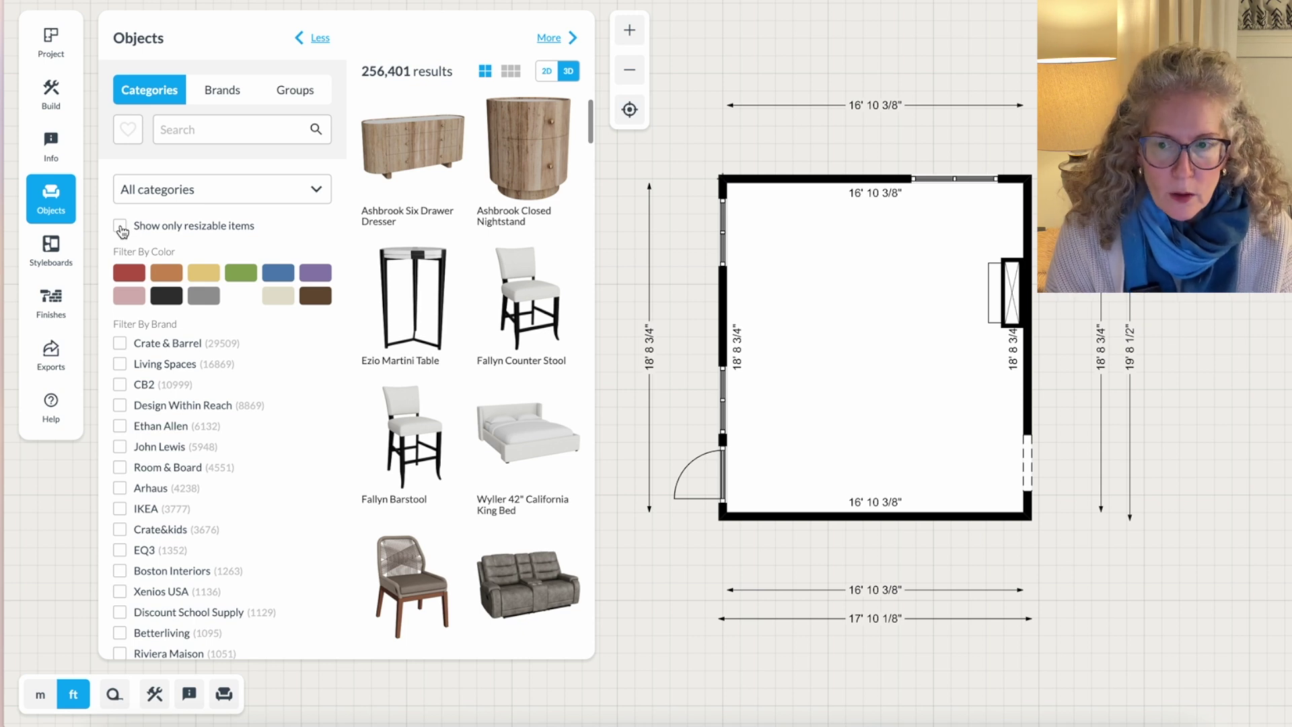
click(120, 228)
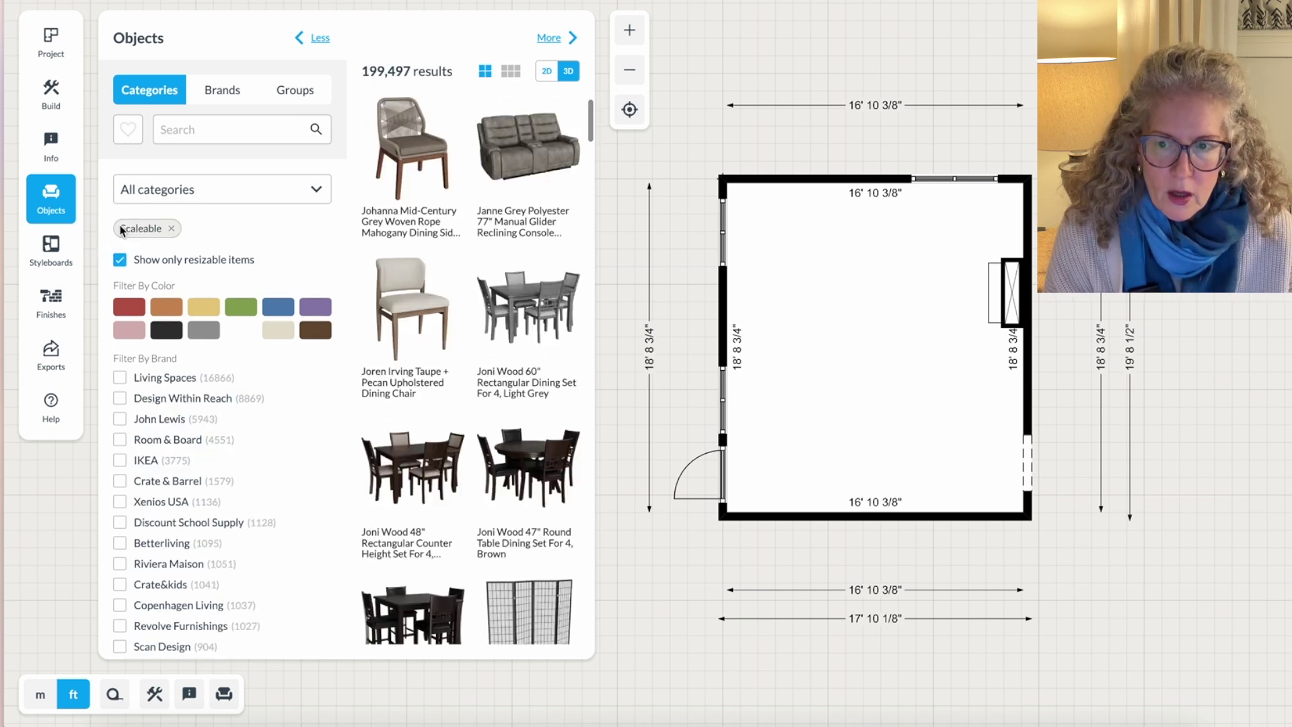
click(219, 129)
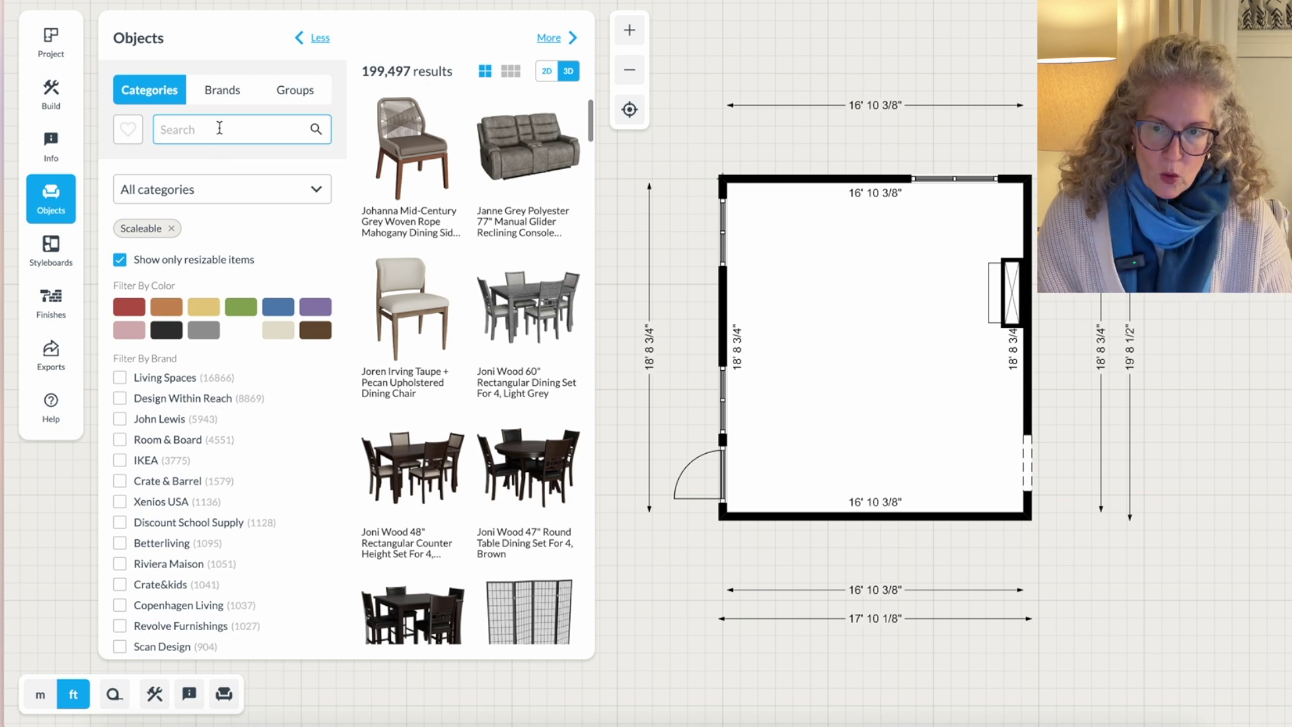
text(sofa)
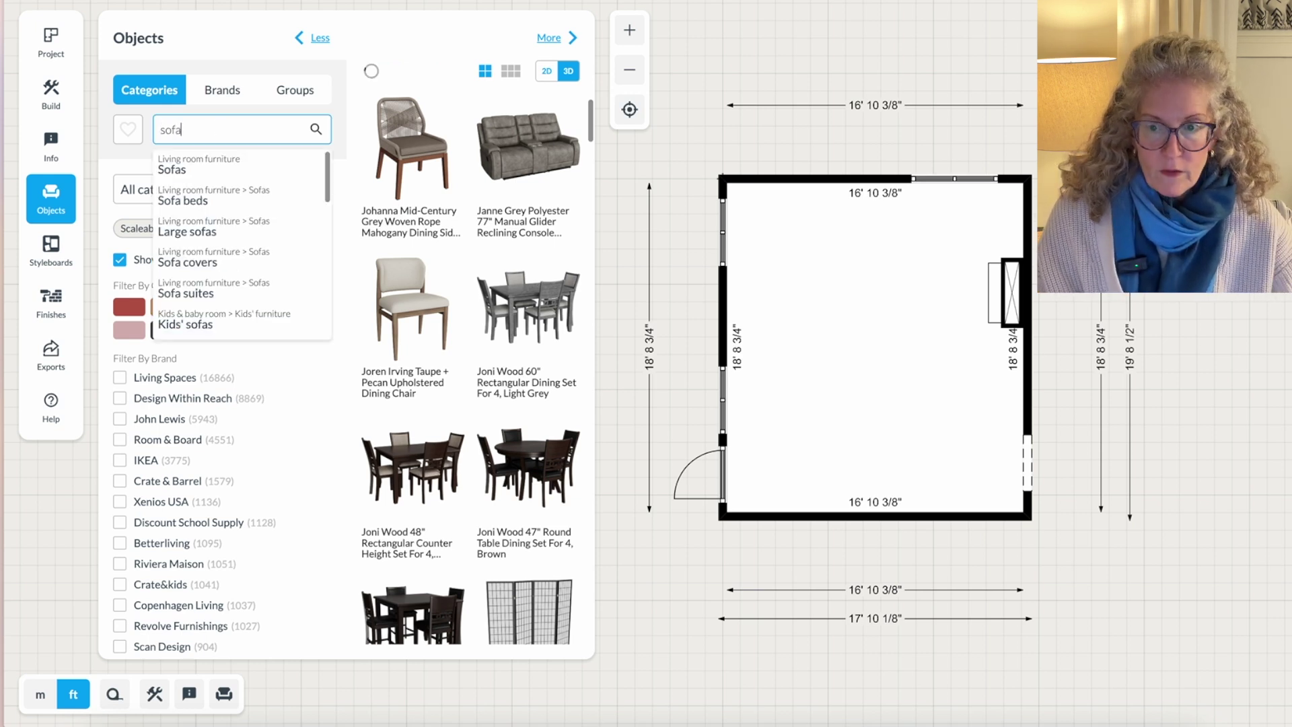
click(203, 177)
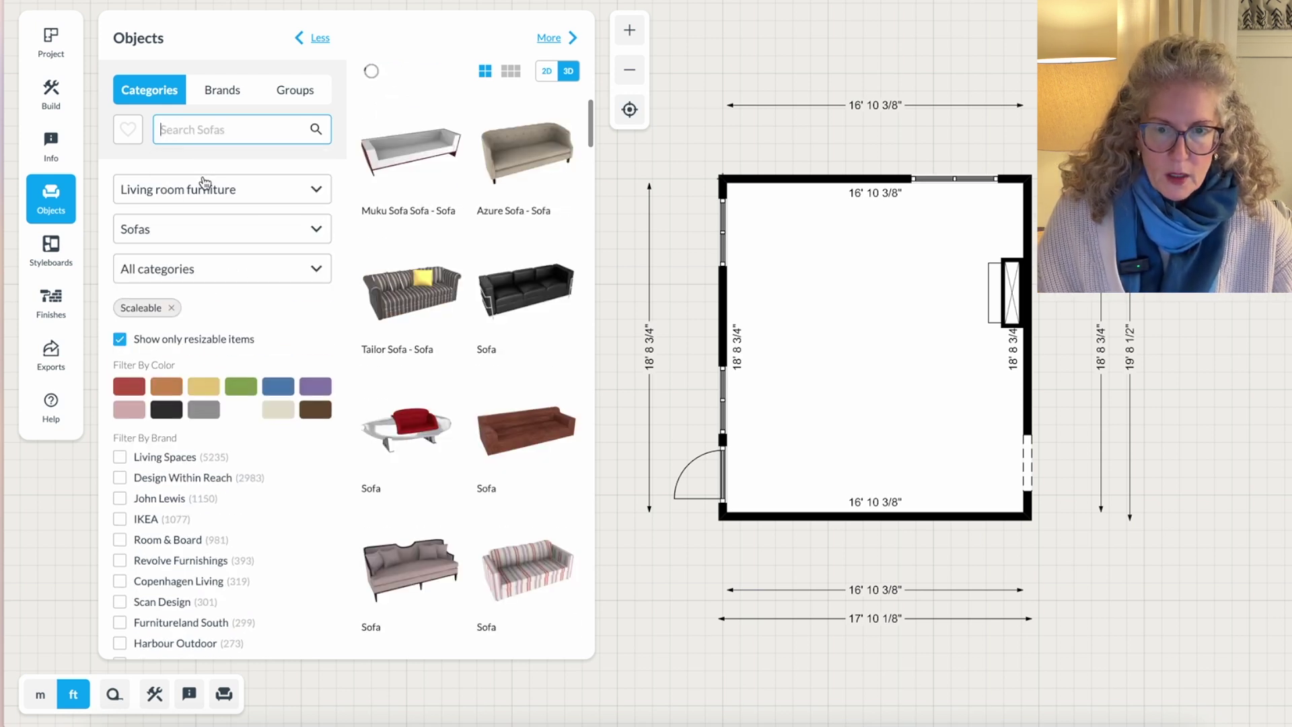
click(569, 39)
click(320, 39)
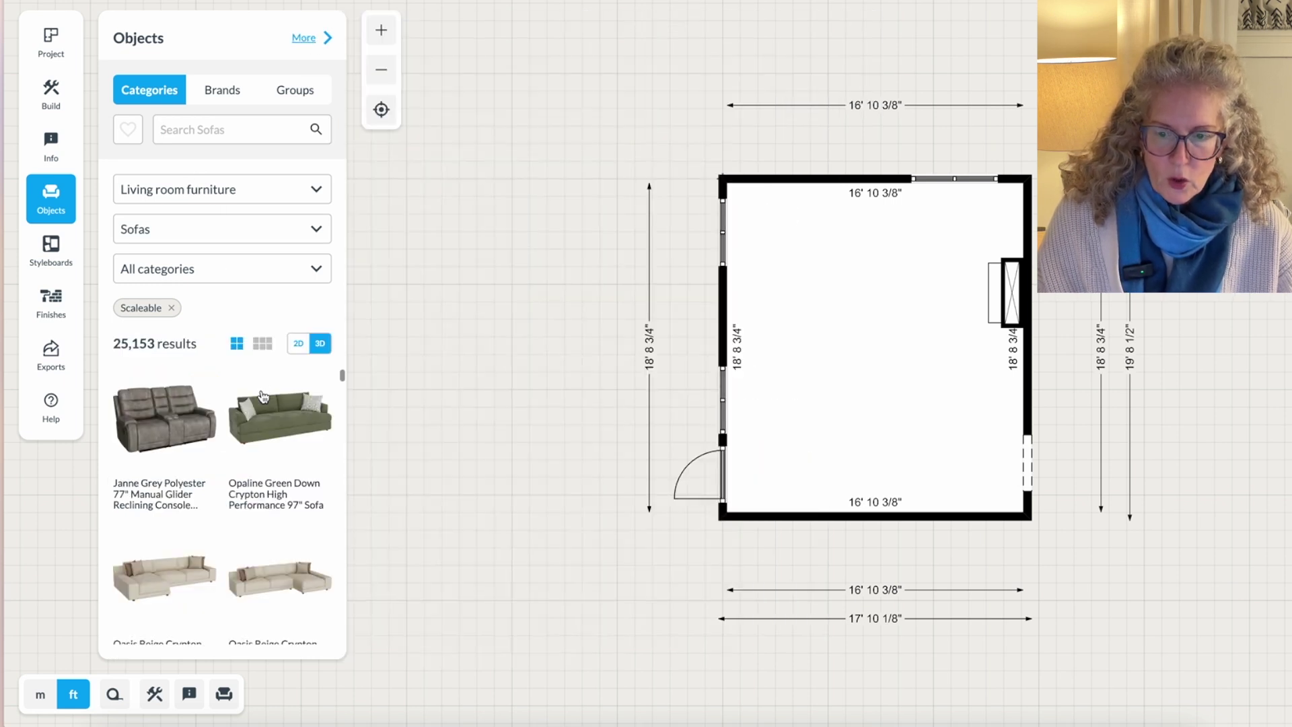
Step: Place the Dream Beige Crypton High Performance 99" Sofa in the middle of the room and rotate it to 90° to face the fireplace
scroll(263, 428, down, 3)
scroll(264, 429, down, 5)
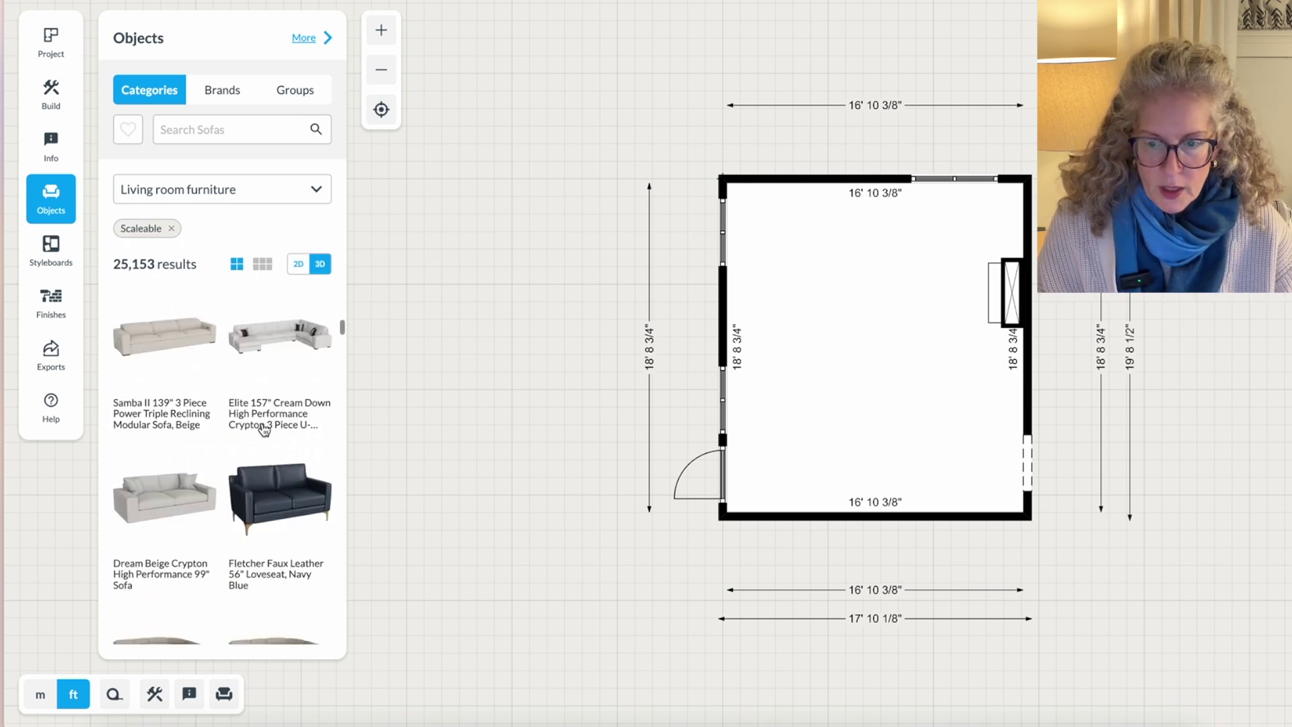
scroll(264, 430, down, 2)
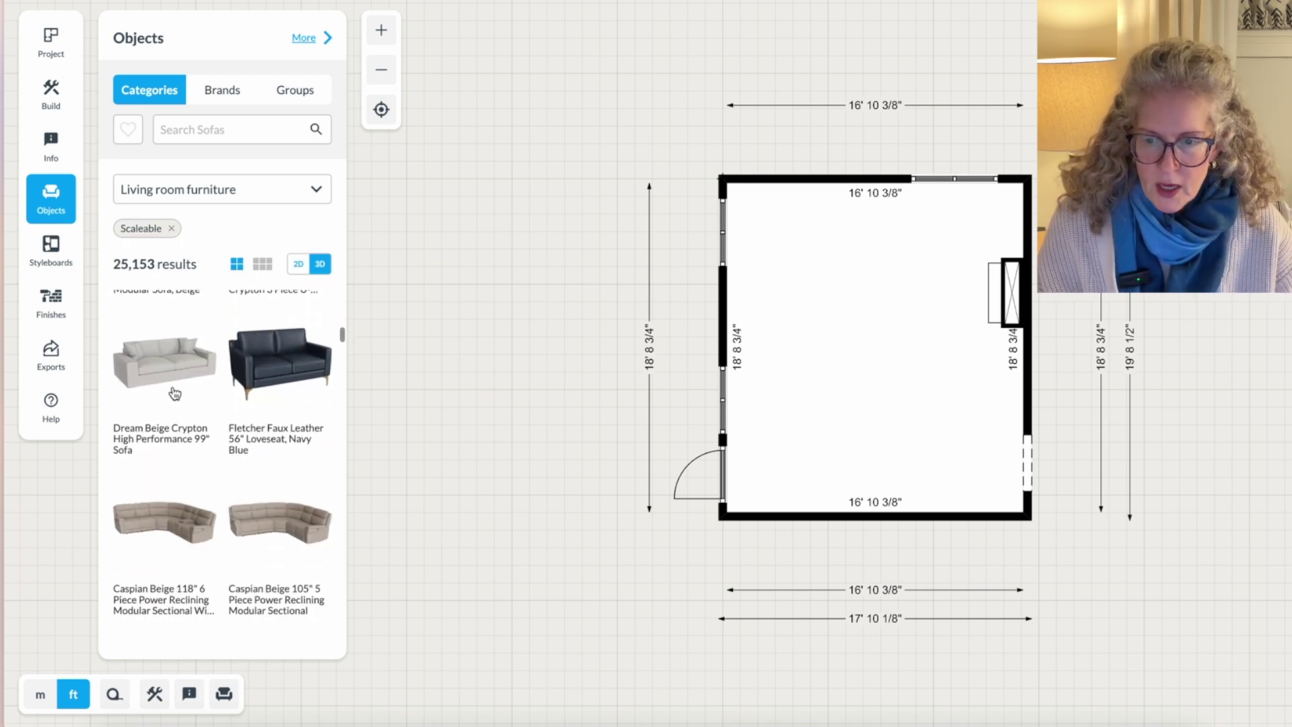
drag(163, 385, 869, 328)
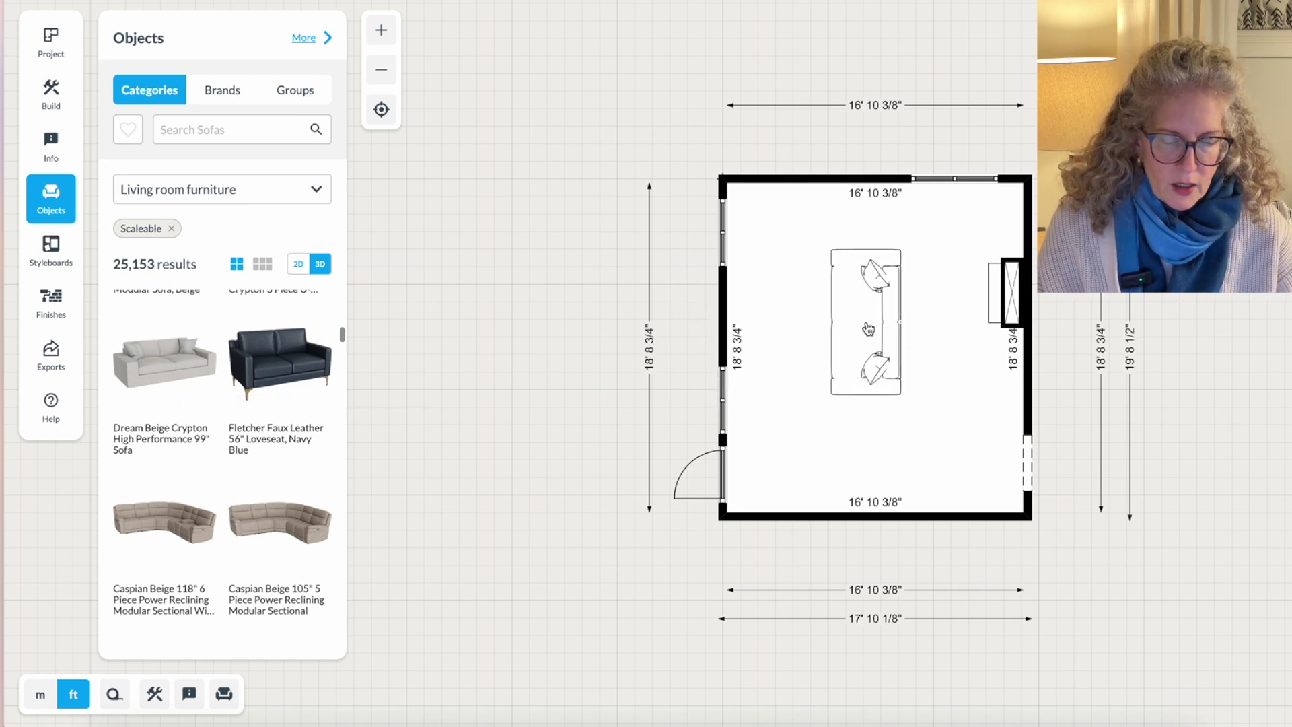
click(869, 328)
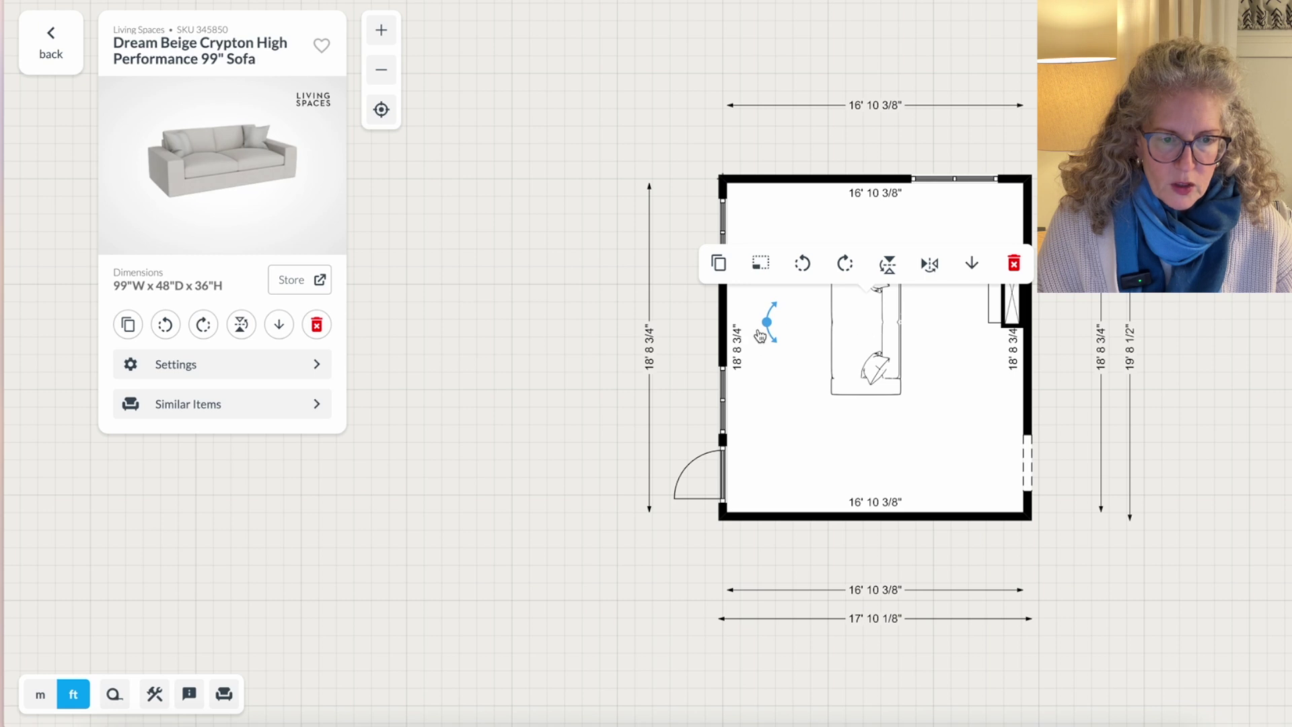
drag(760, 336, 938, 322)
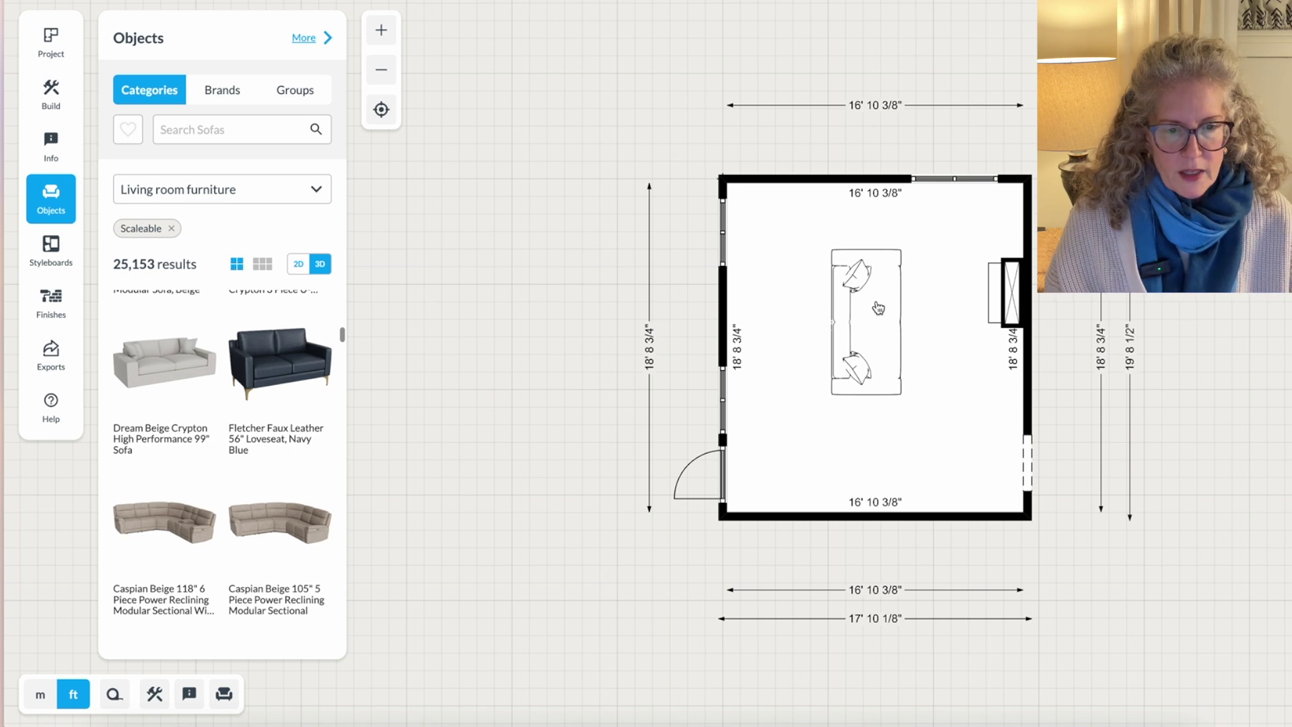
Step: Resize the sofa to 90" wide and 36" long, and move it slightly up to line up with the fireplace
click(878, 308)
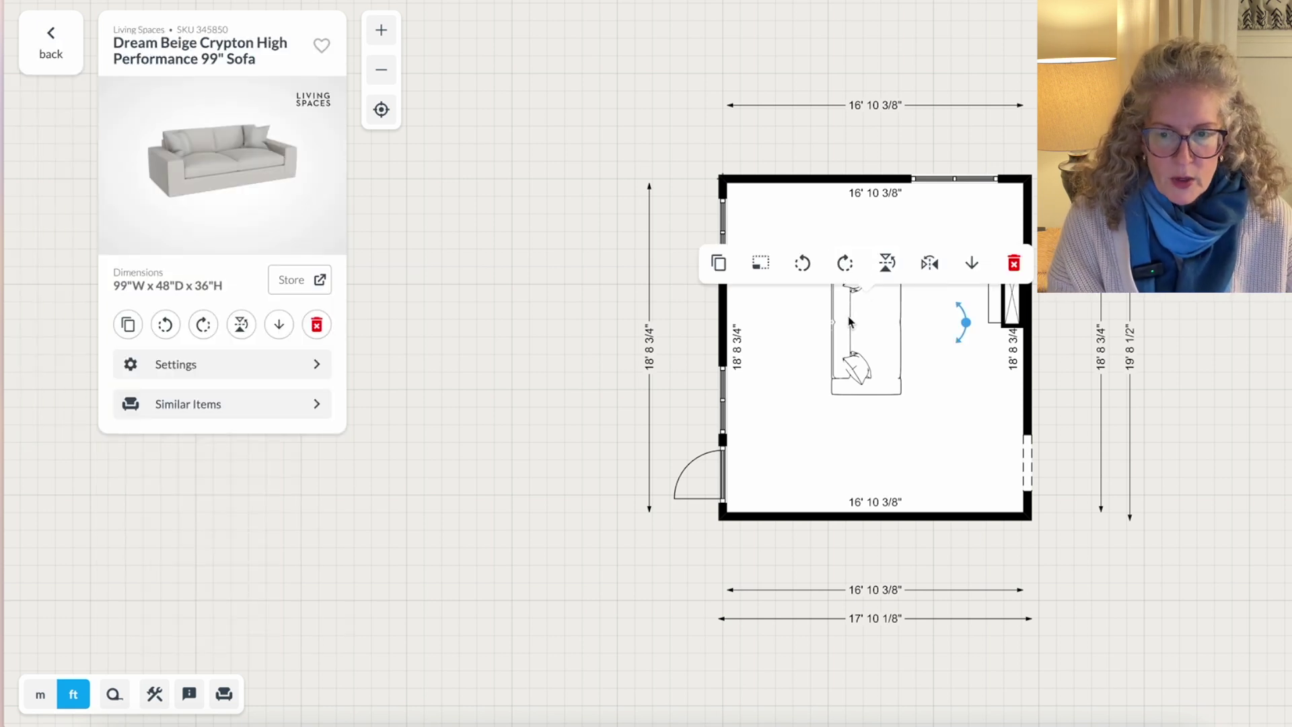
click(237, 363)
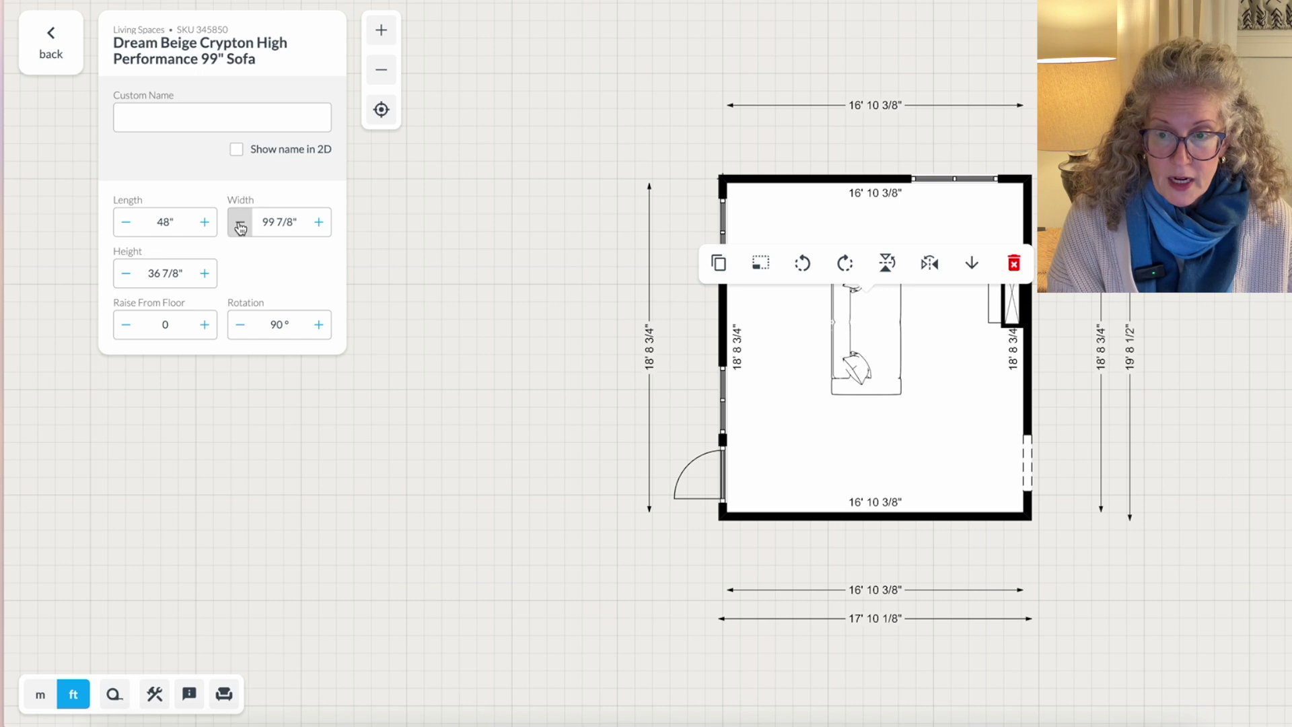
drag(263, 224, 291, 225)
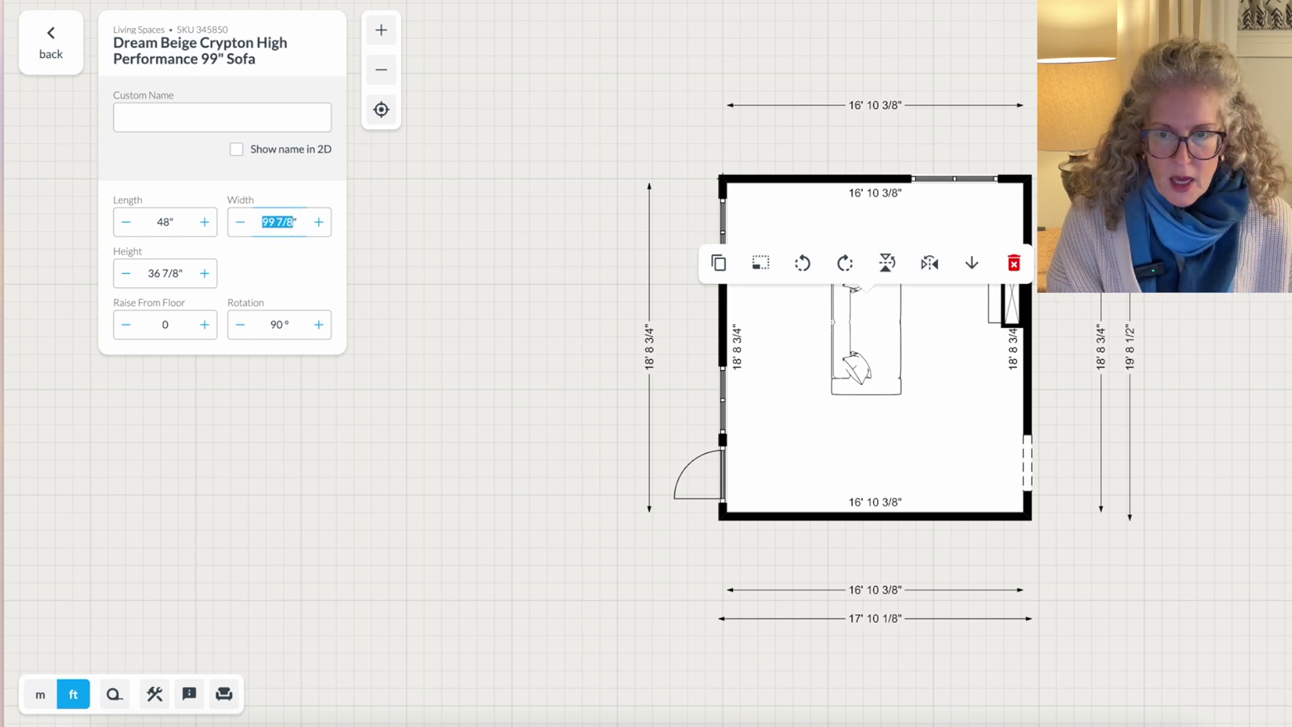
text(90)
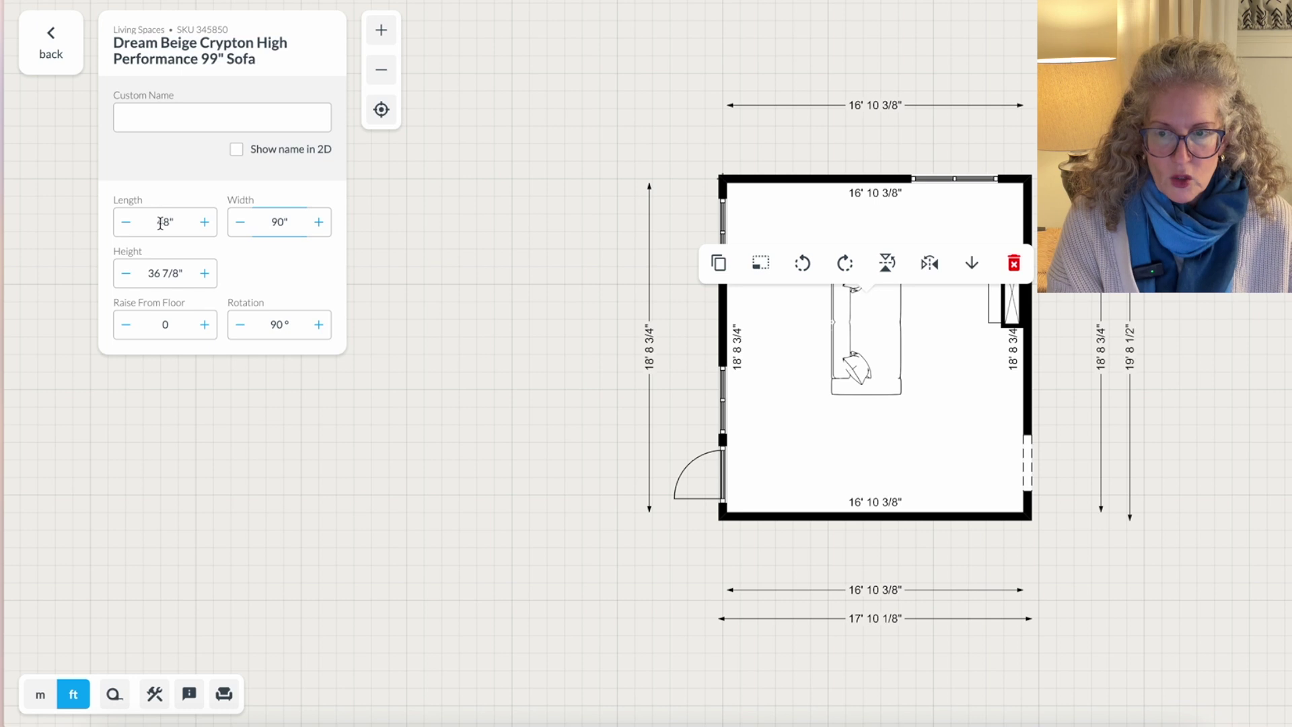
drag(160, 224, 167, 224)
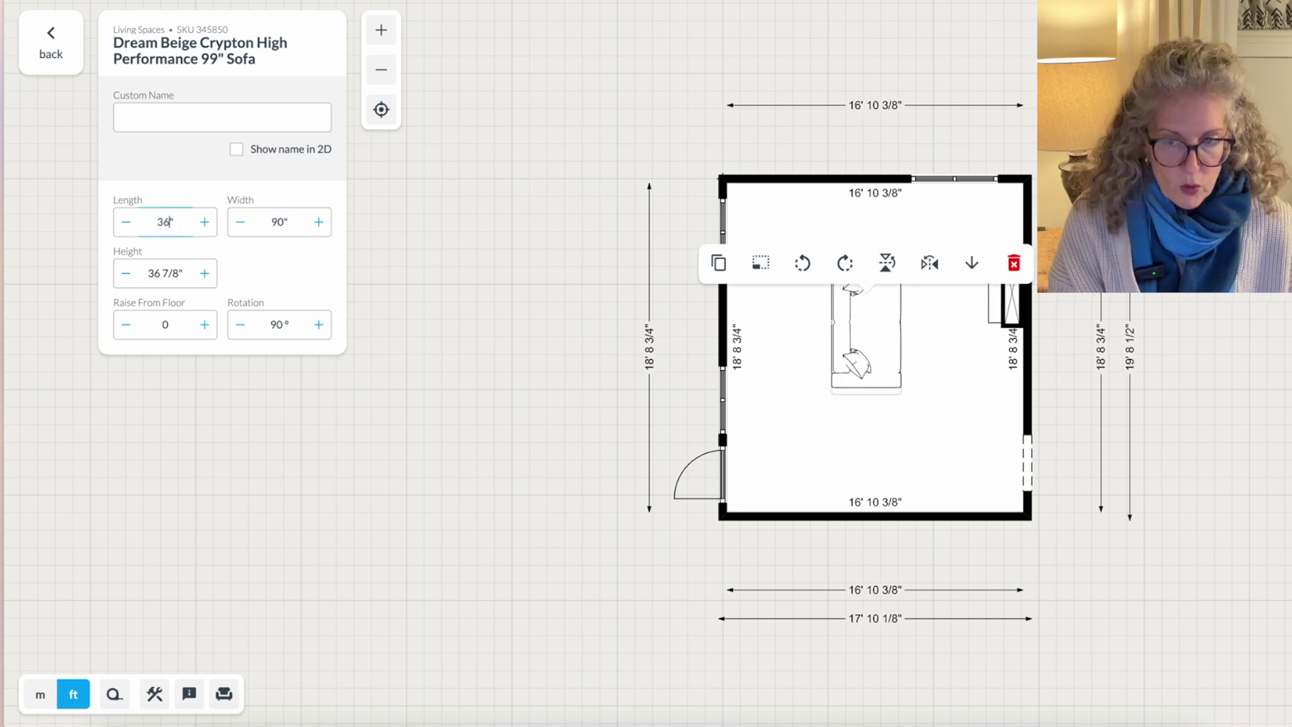
key(Return)
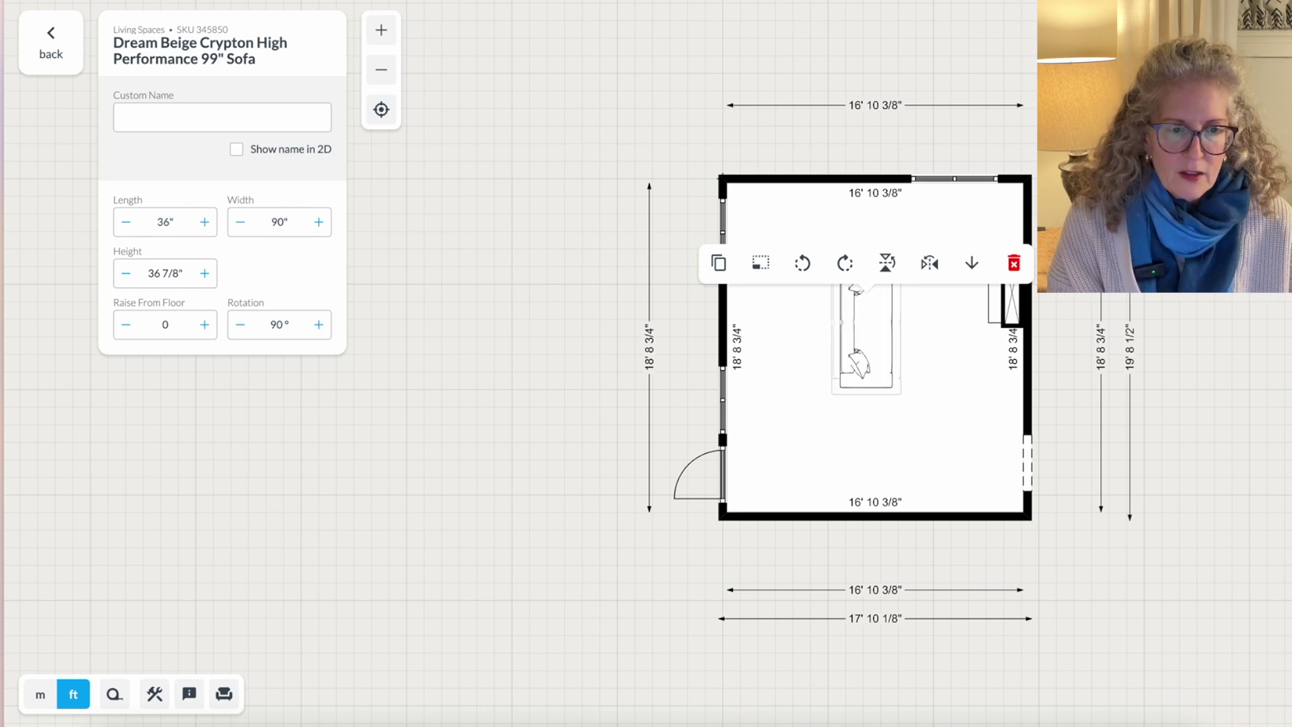
click(998, 169)
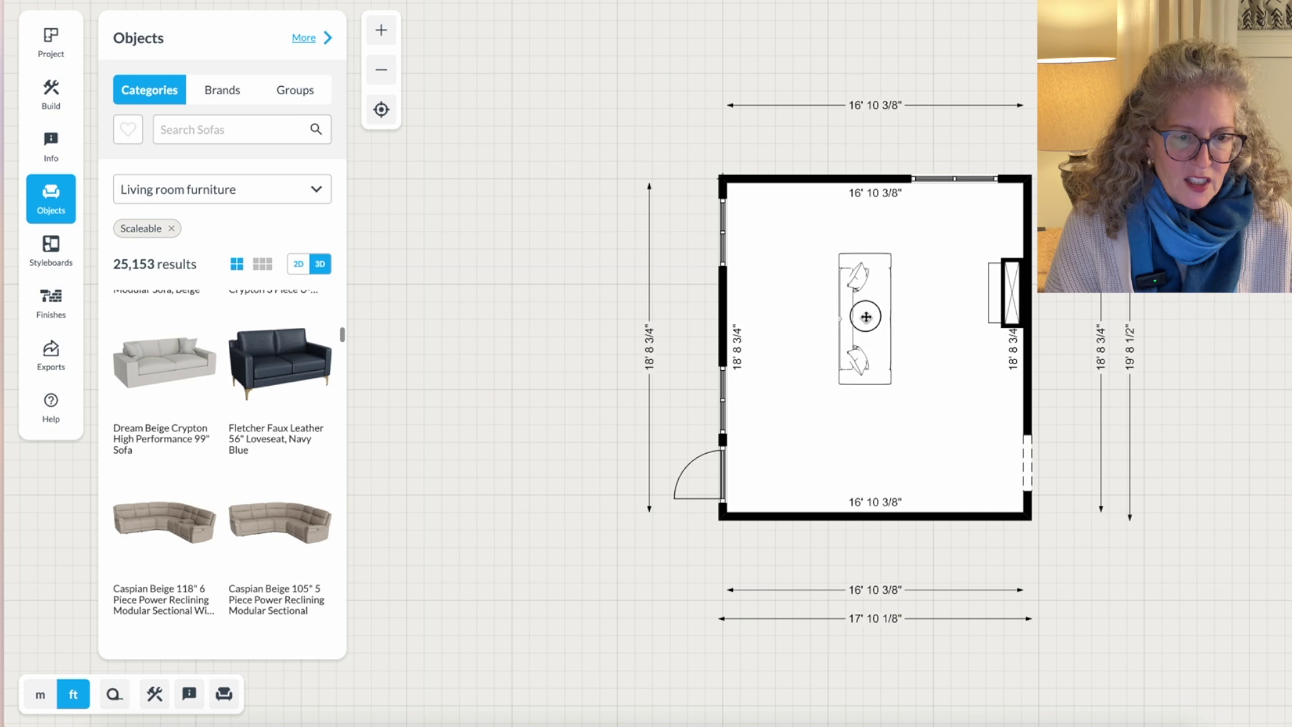
drag(866, 317, 865, 313)
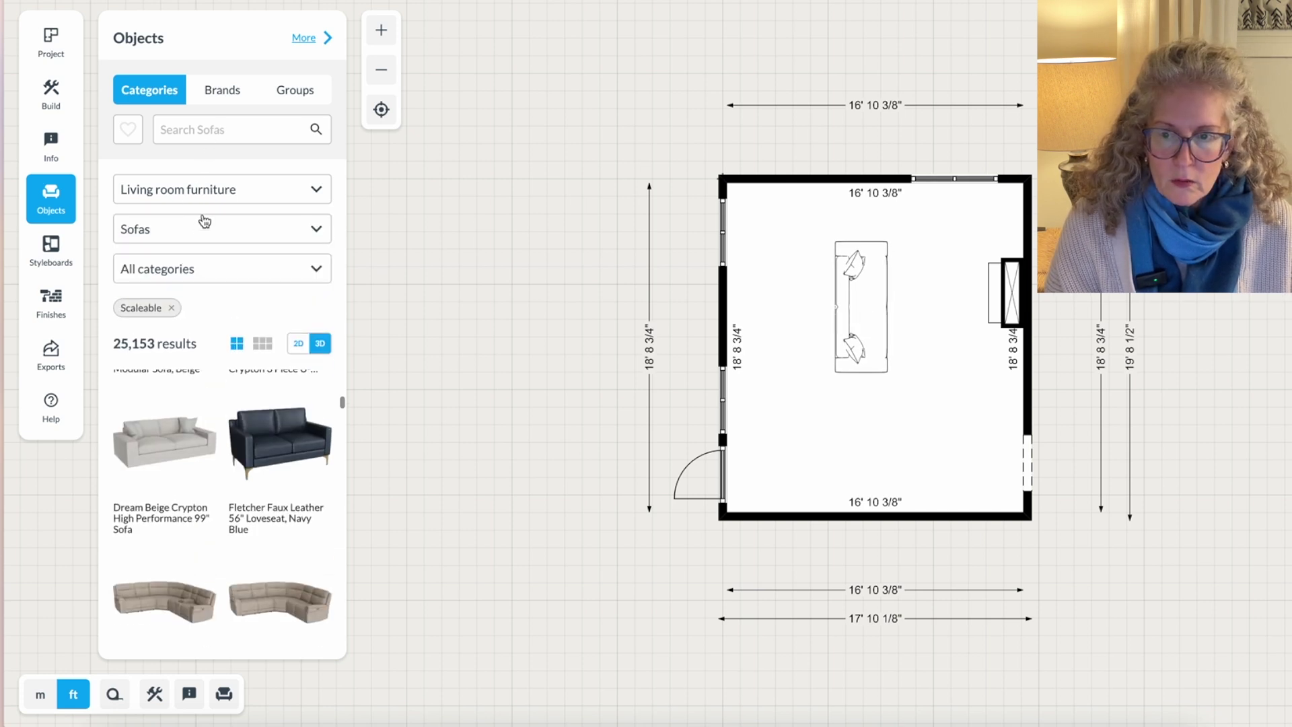
Step: Find the Armchairs category and place the dark brown Chair between the sofa's upper end and the upper wall's window
click(204, 220)
click(202, 151)
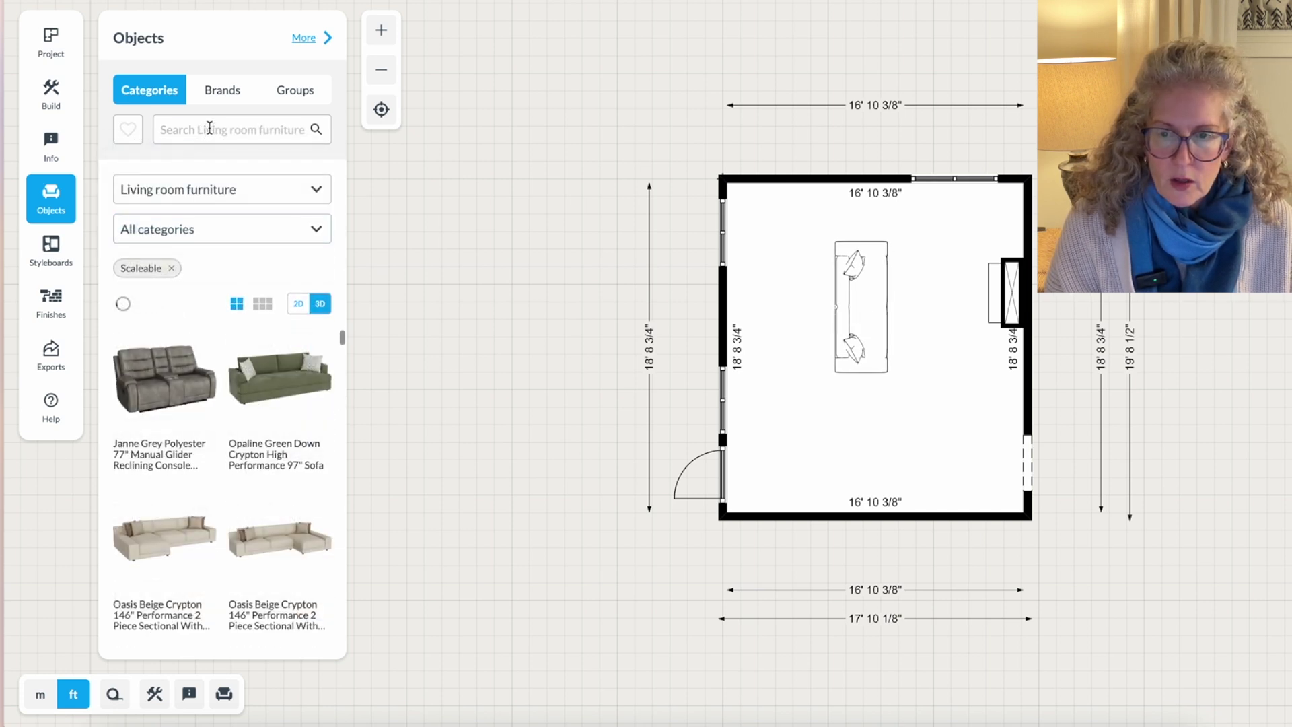
click(209, 128)
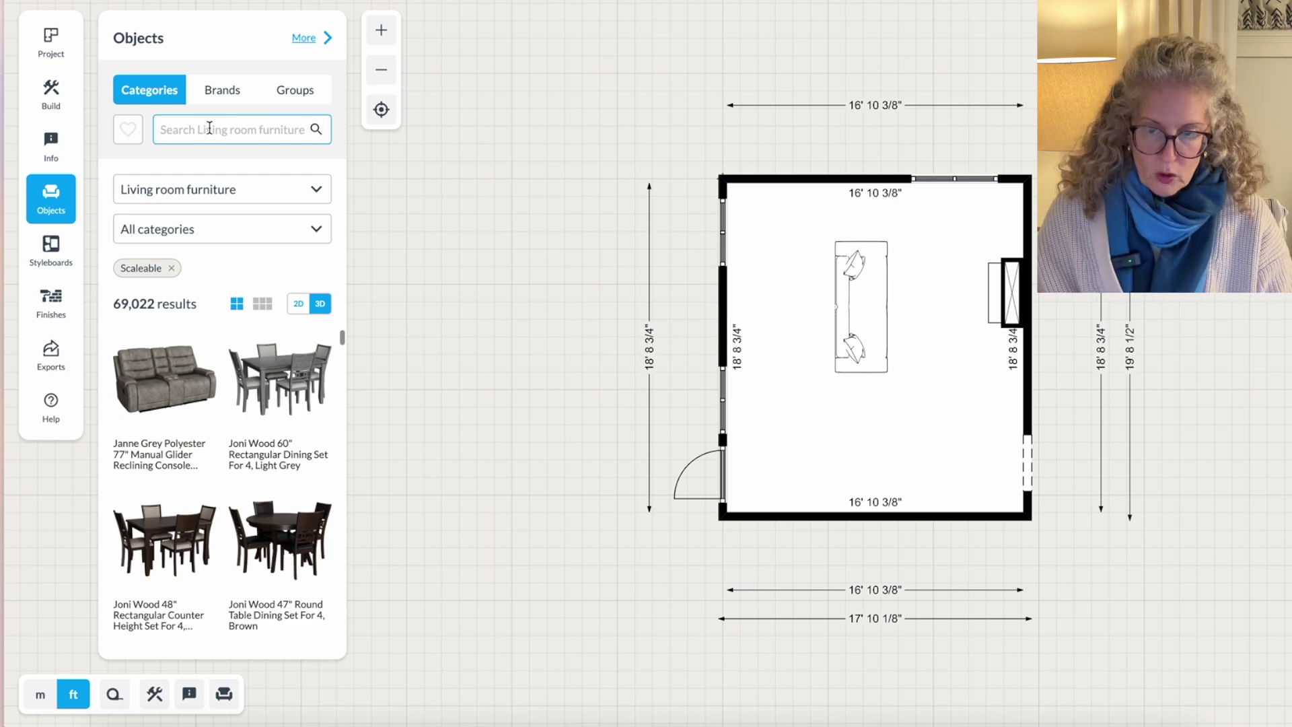
text(chair)
click(205, 175)
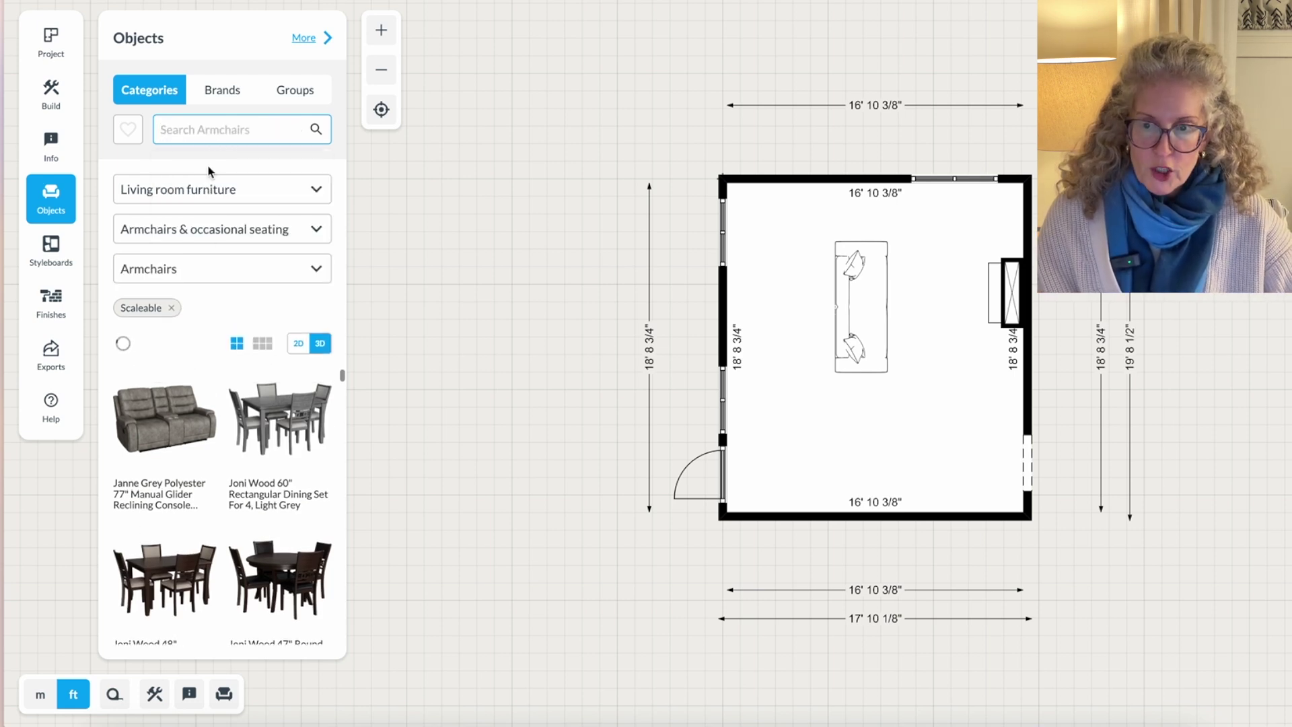
drag(277, 444, 911, 240)
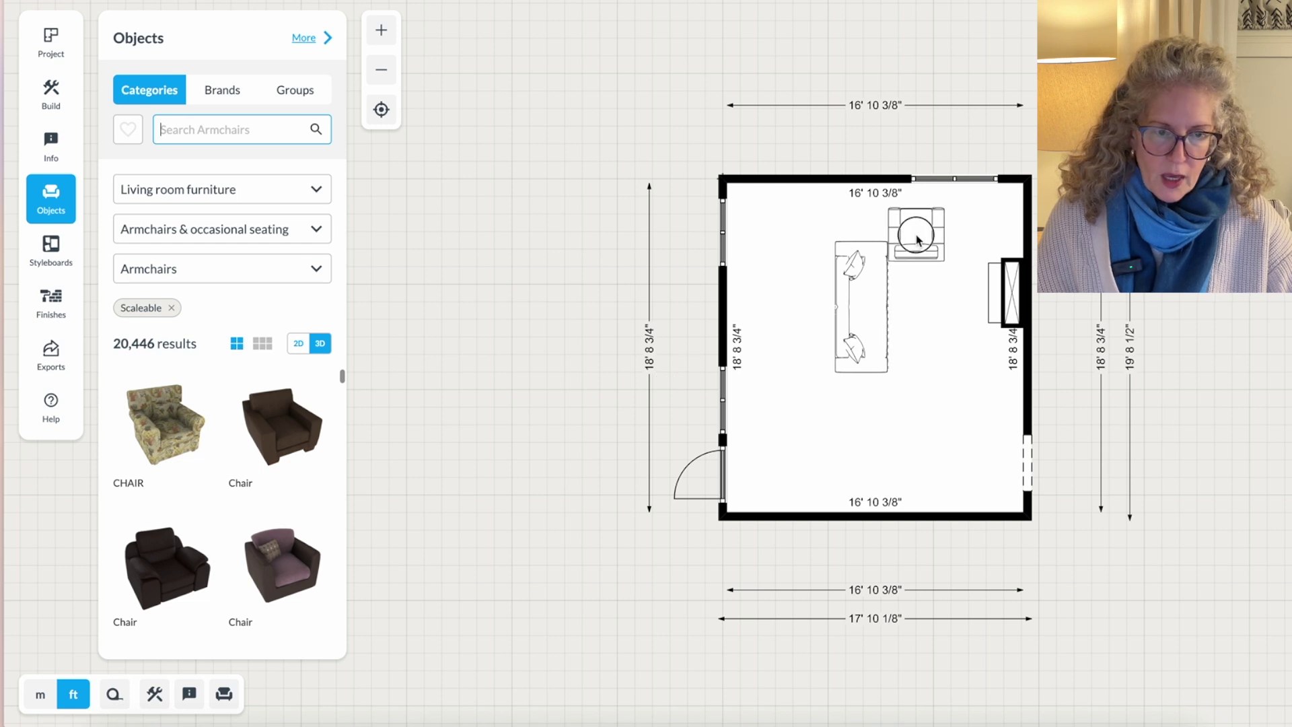
Step: Rotate the armchair about 180° so it faces into the room, and shift it slightly toward the fireplace wall
click(916, 239)
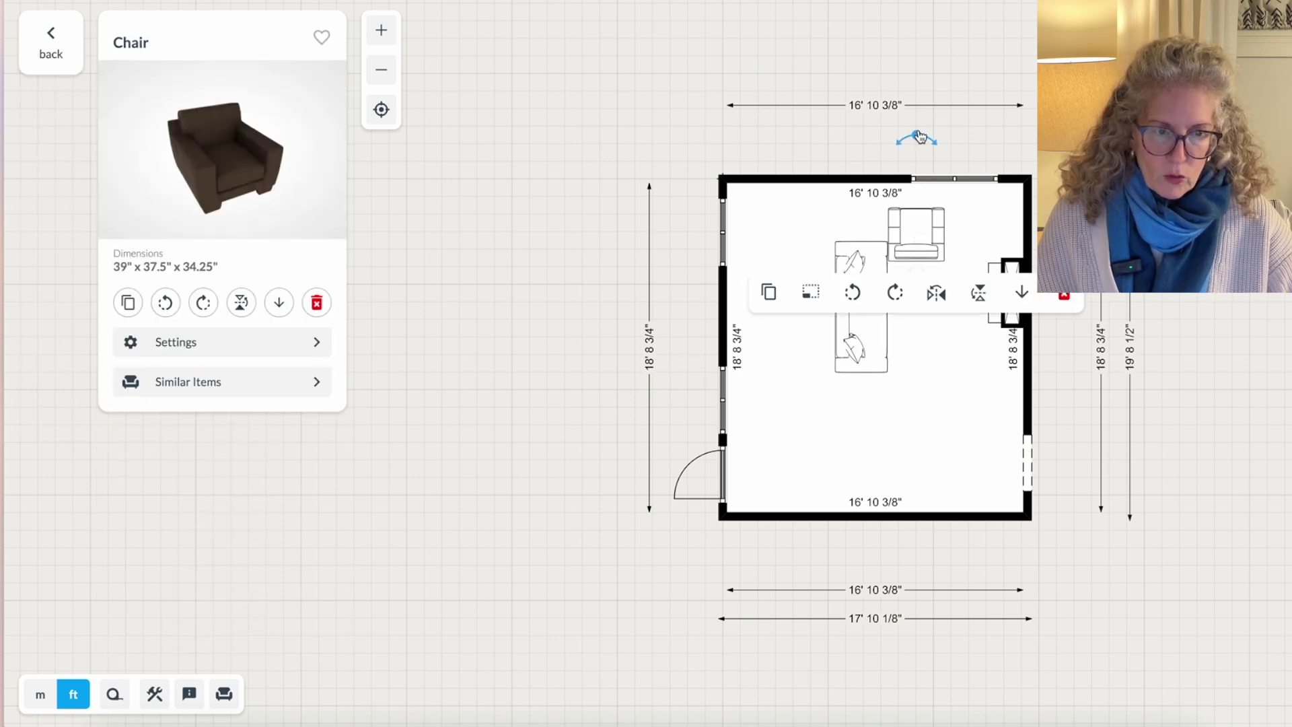
drag(919, 137, 917, 291)
drag(923, 242, 937, 236)
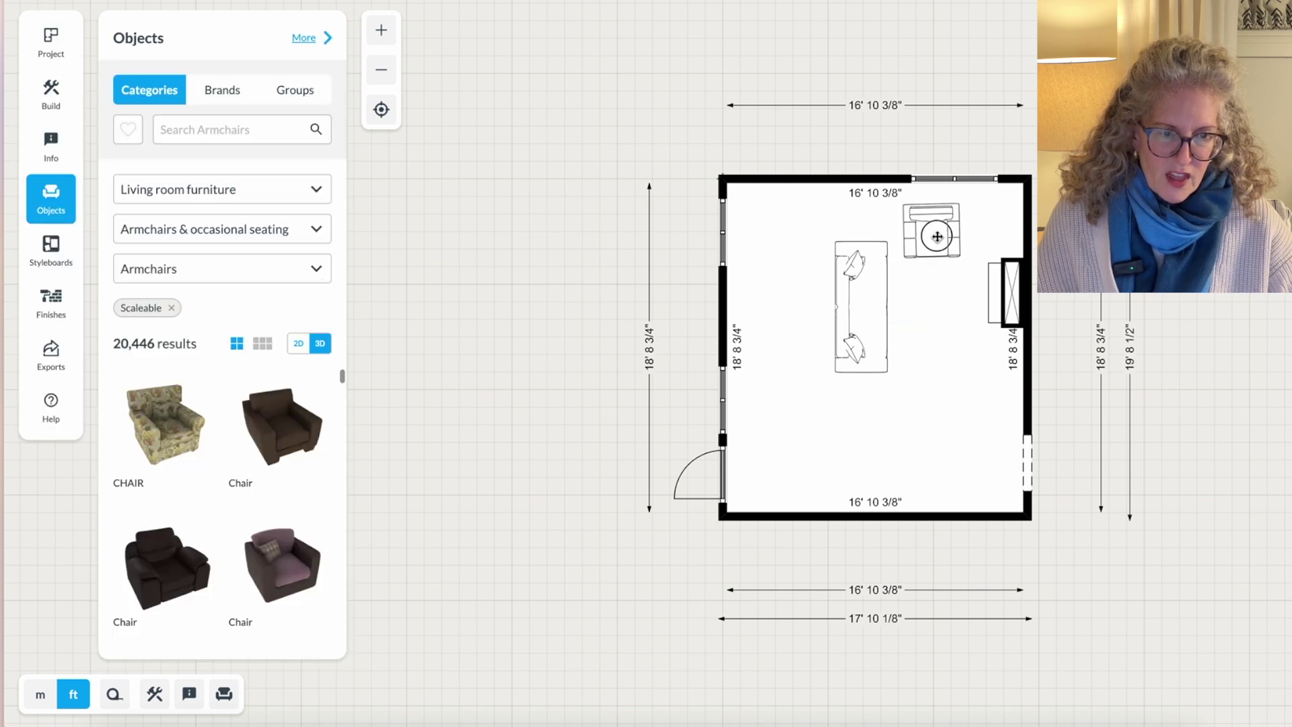
Step: Set the armchair's width to 36" in its settings
click(937, 236)
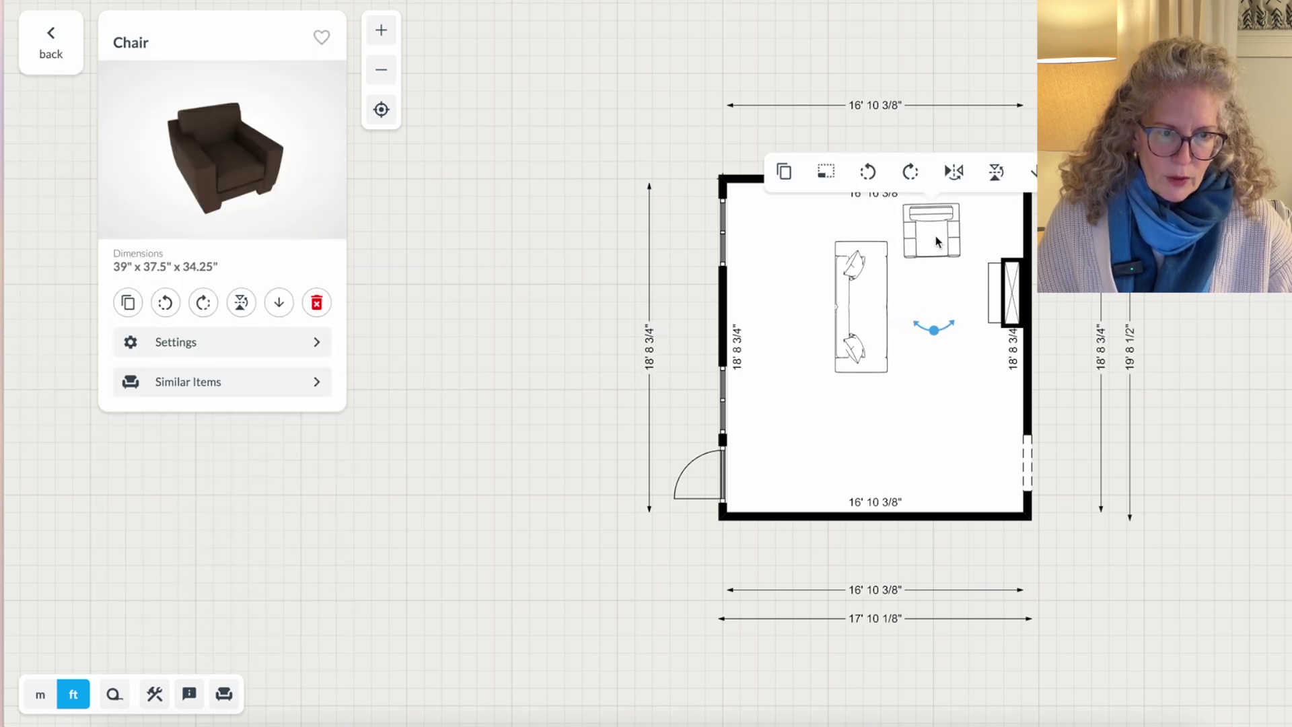
click(235, 343)
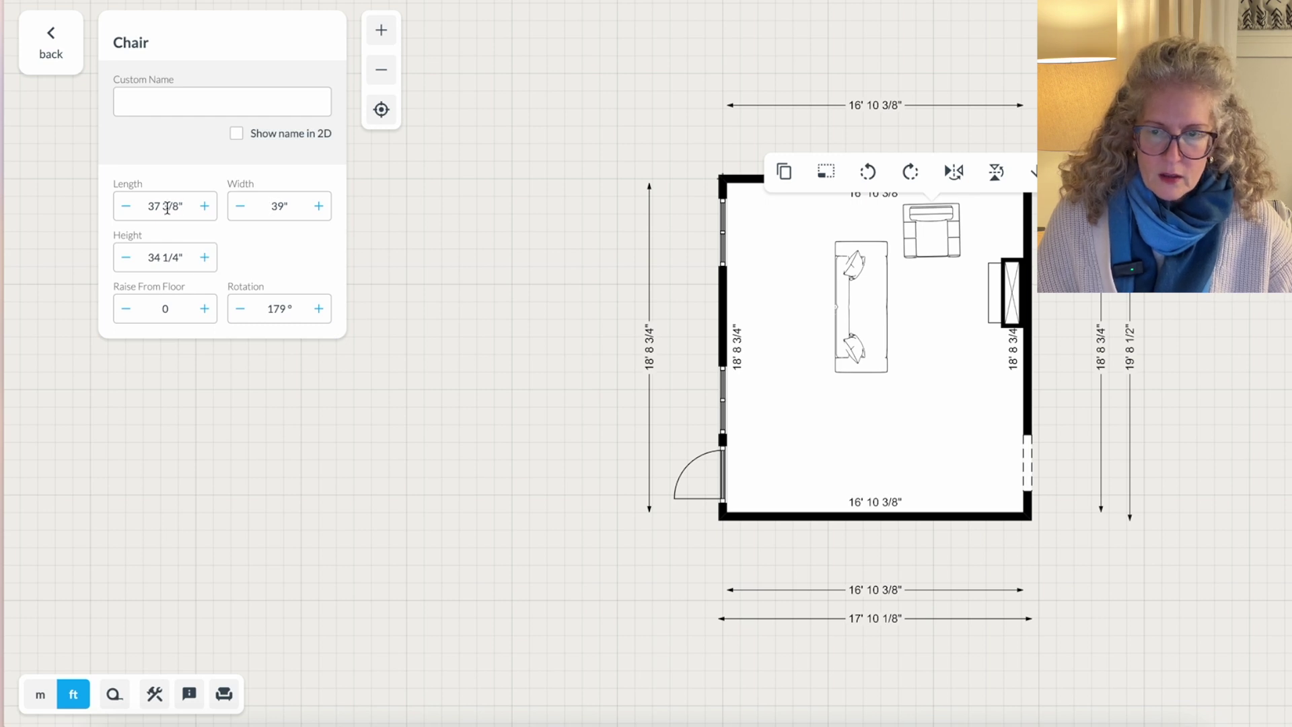
drag(154, 209, 165, 208)
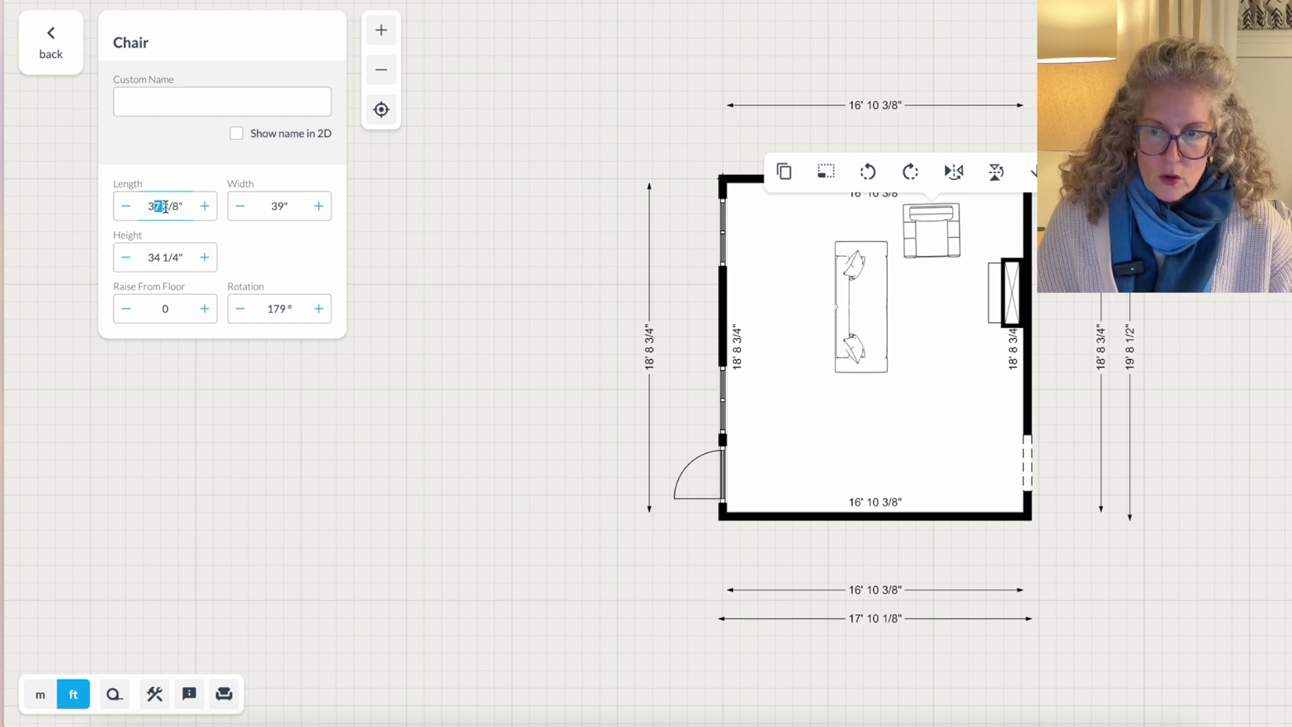
double_click(275, 208)
text(36)
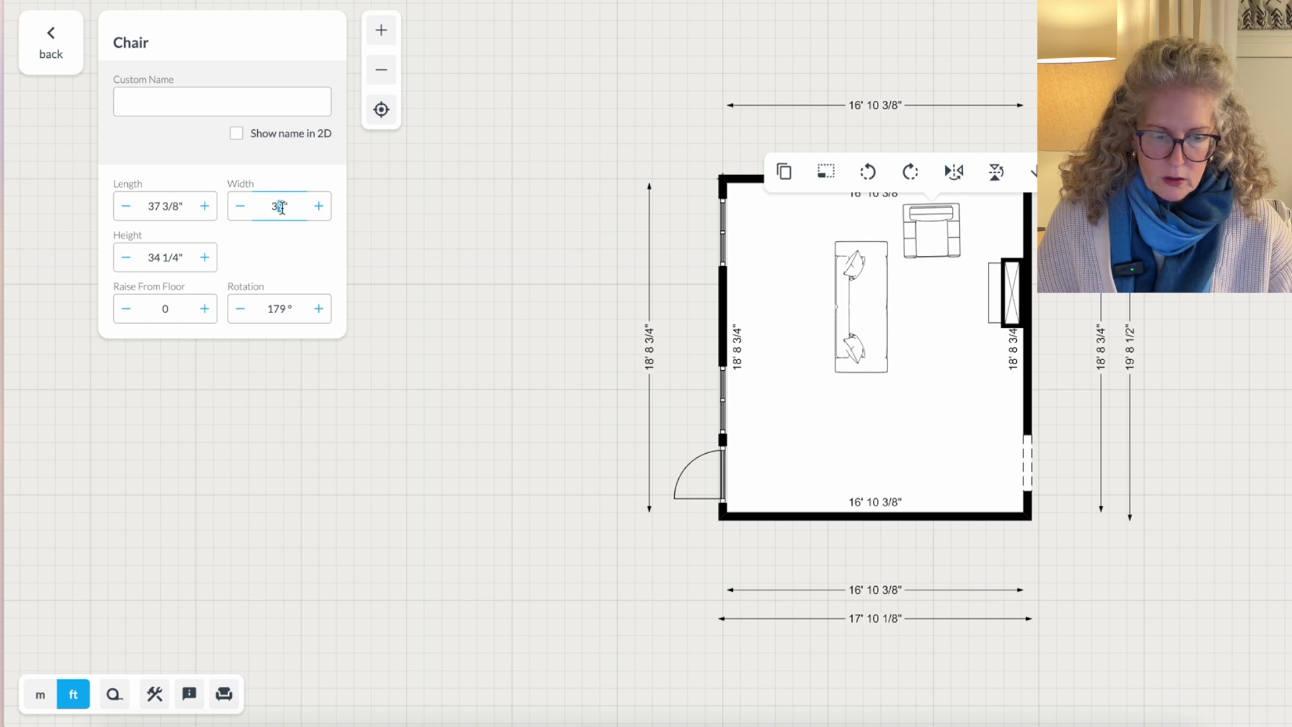
key(Return)
Step: Move the resized armchair closer to the sofa's upper end and straighten its rotation to face the room squarely
scroll(729, 282, down, 1)
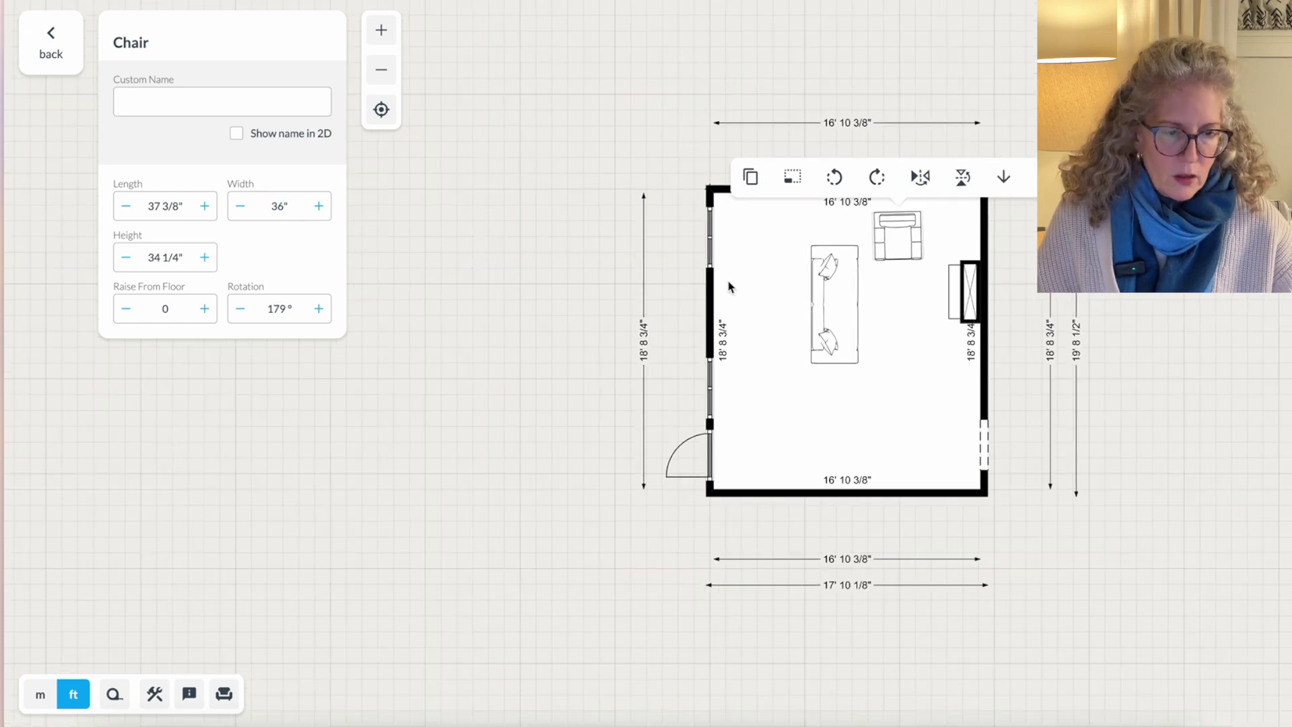
click(872, 243)
drag(873, 245, 899, 233)
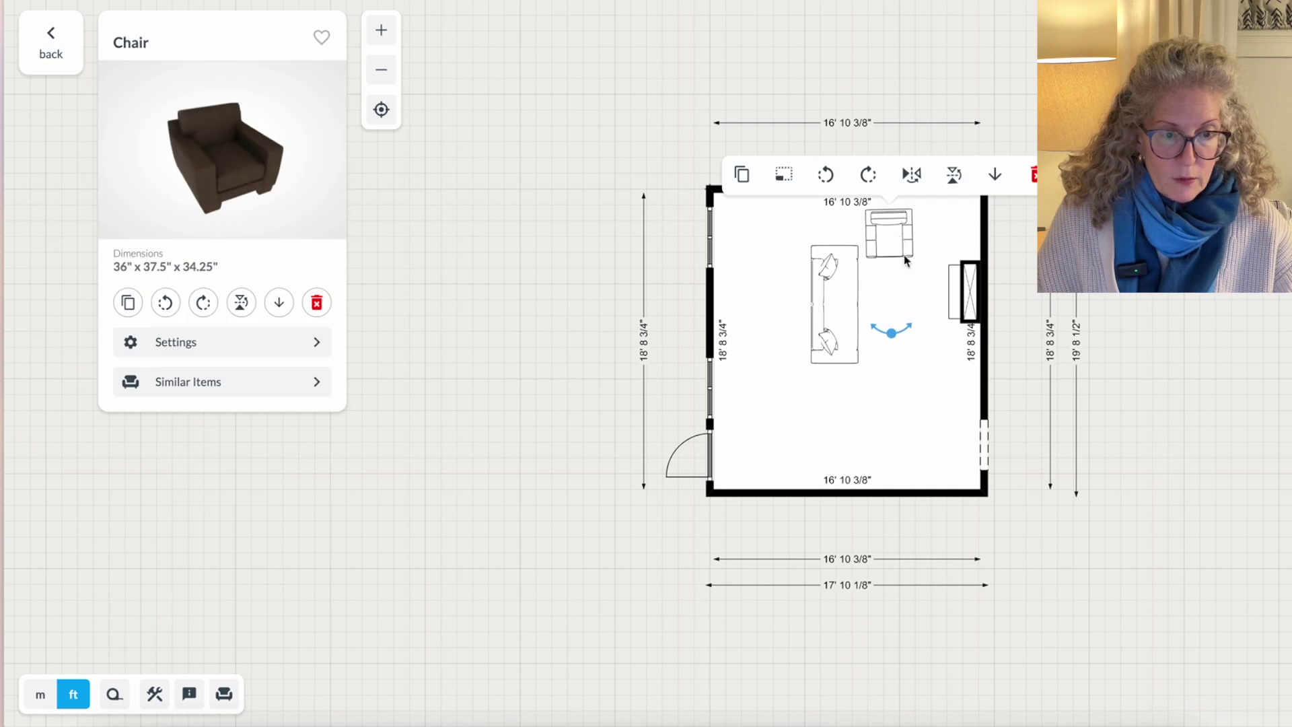
drag(900, 335, 889, 333)
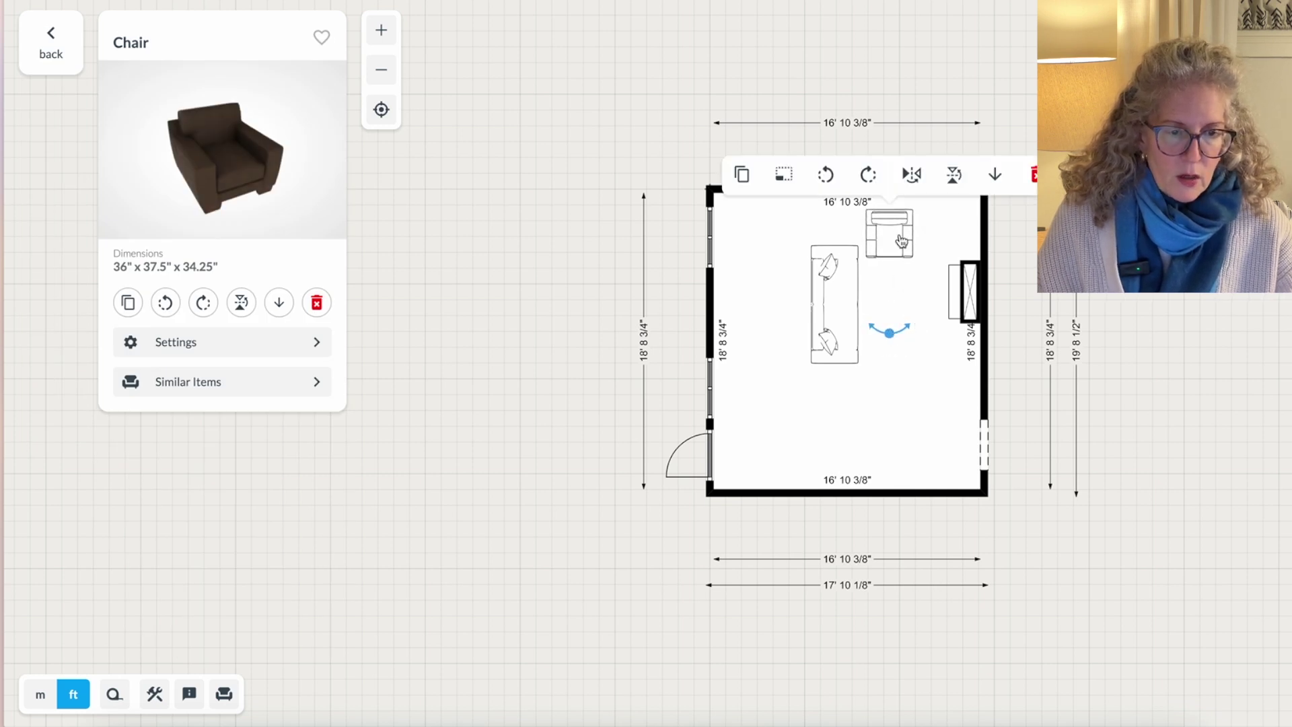
click(892, 262)
click(886, 231)
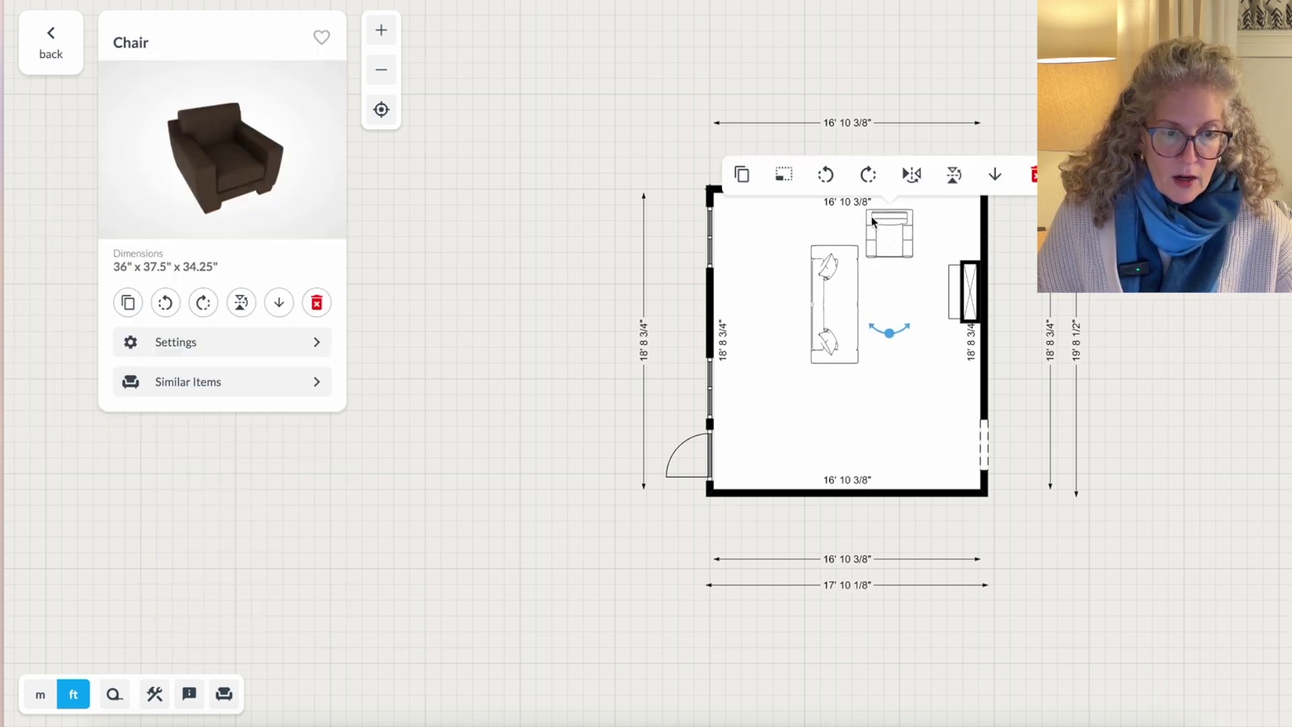
Step: Duplicate the armchair and place the copy directly beside it on the fireplace side
click(743, 177)
click(901, 249)
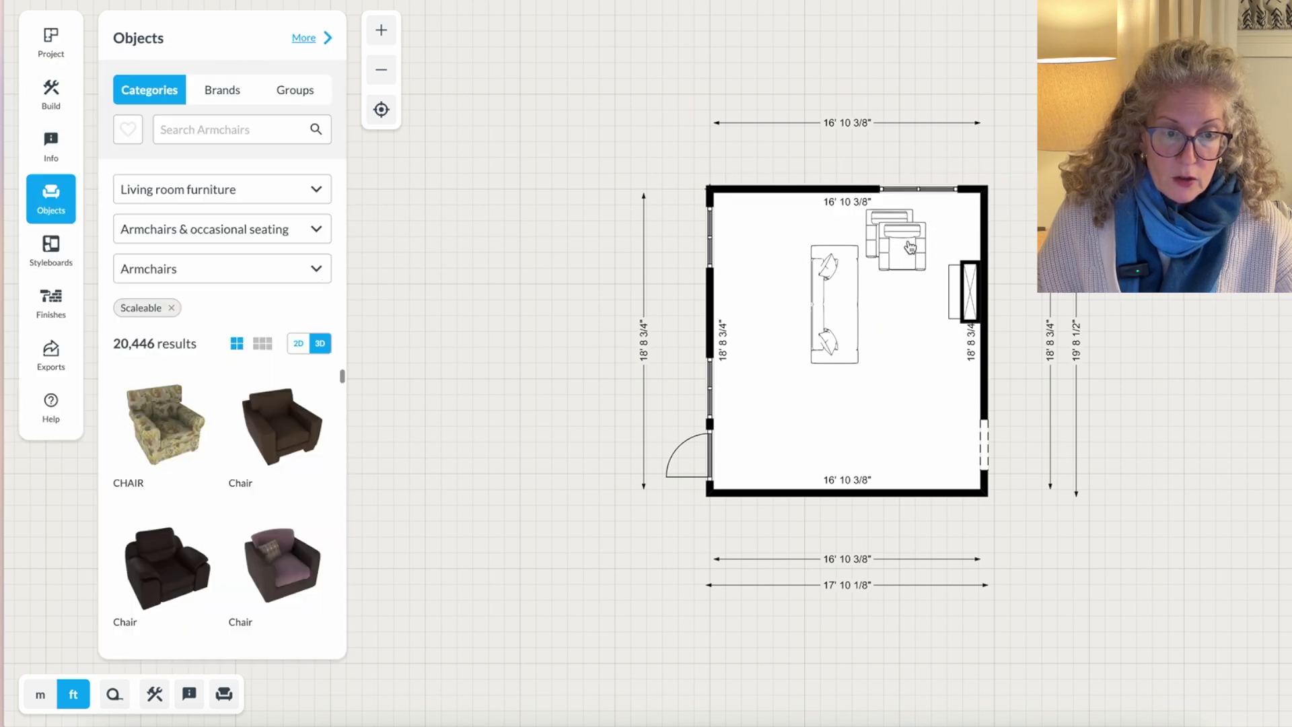
drag(902, 250, 938, 240)
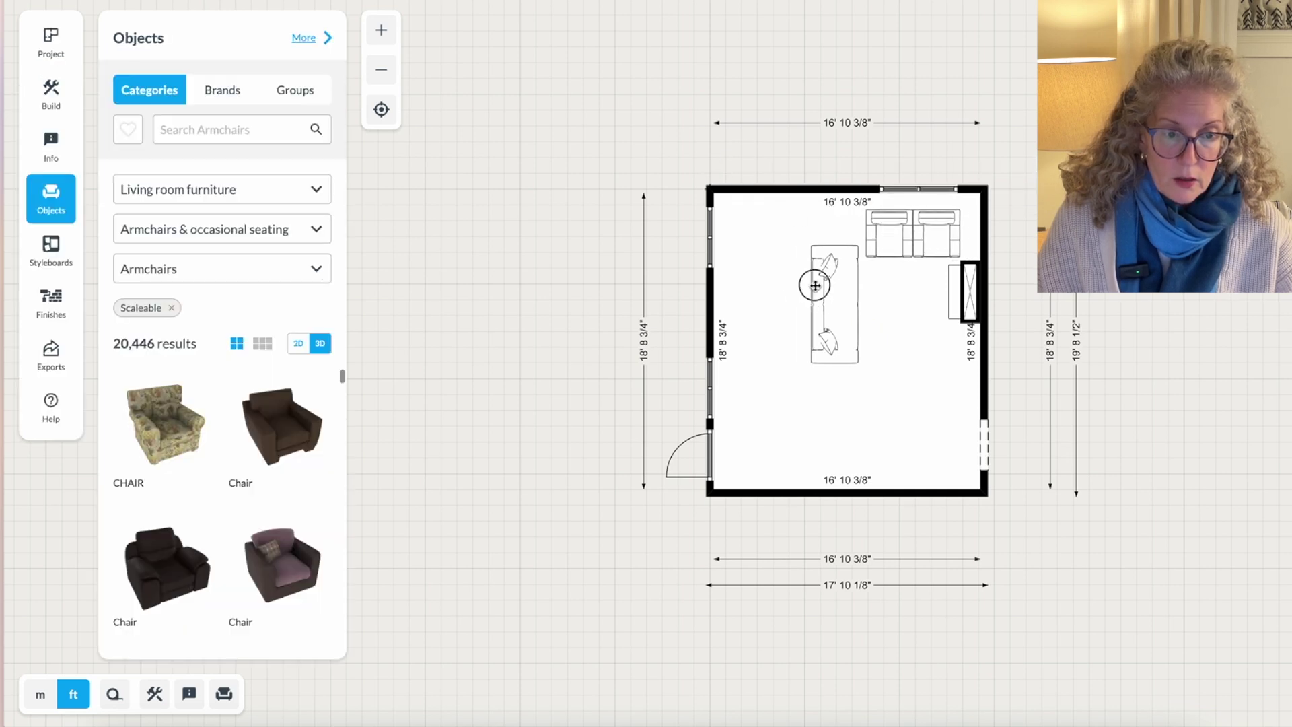
Step: Move the sofa farther from the fireplace and reposition both armchairs with a gap between them along the upper wall
drag(834, 287, 797, 285)
drag(883, 246, 852, 247)
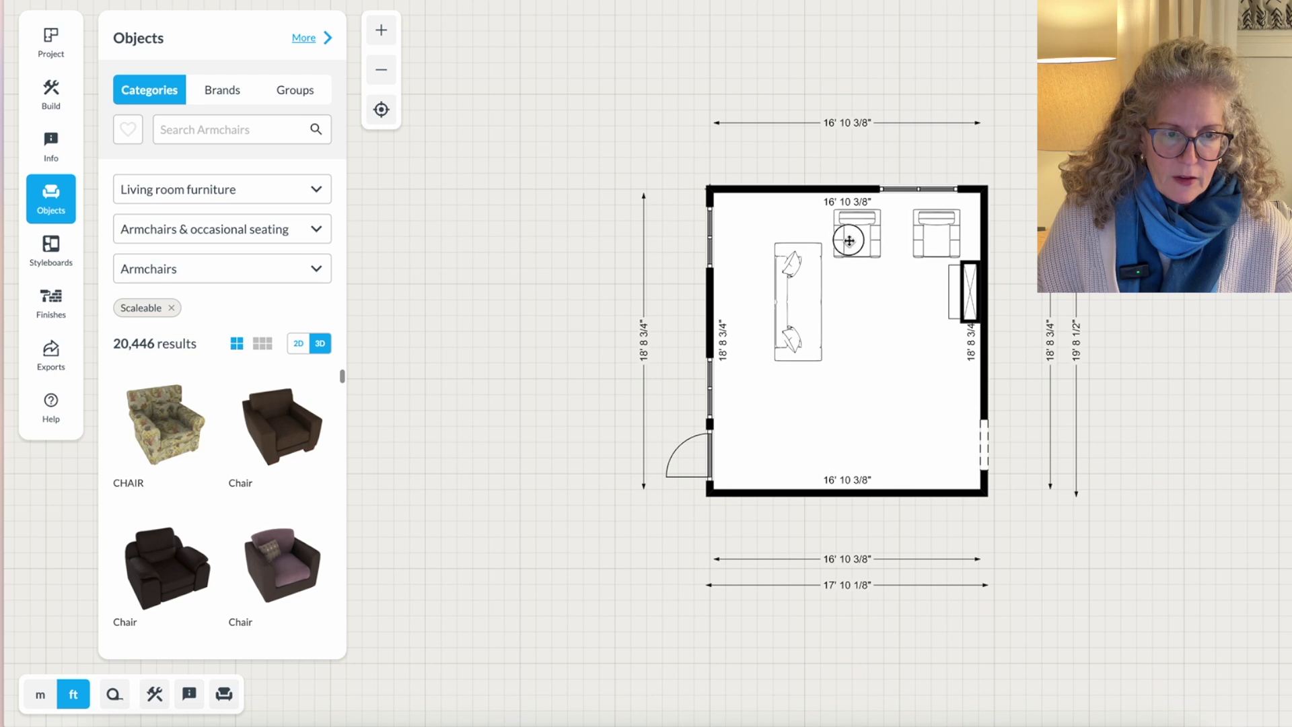
drag(934, 246, 914, 246)
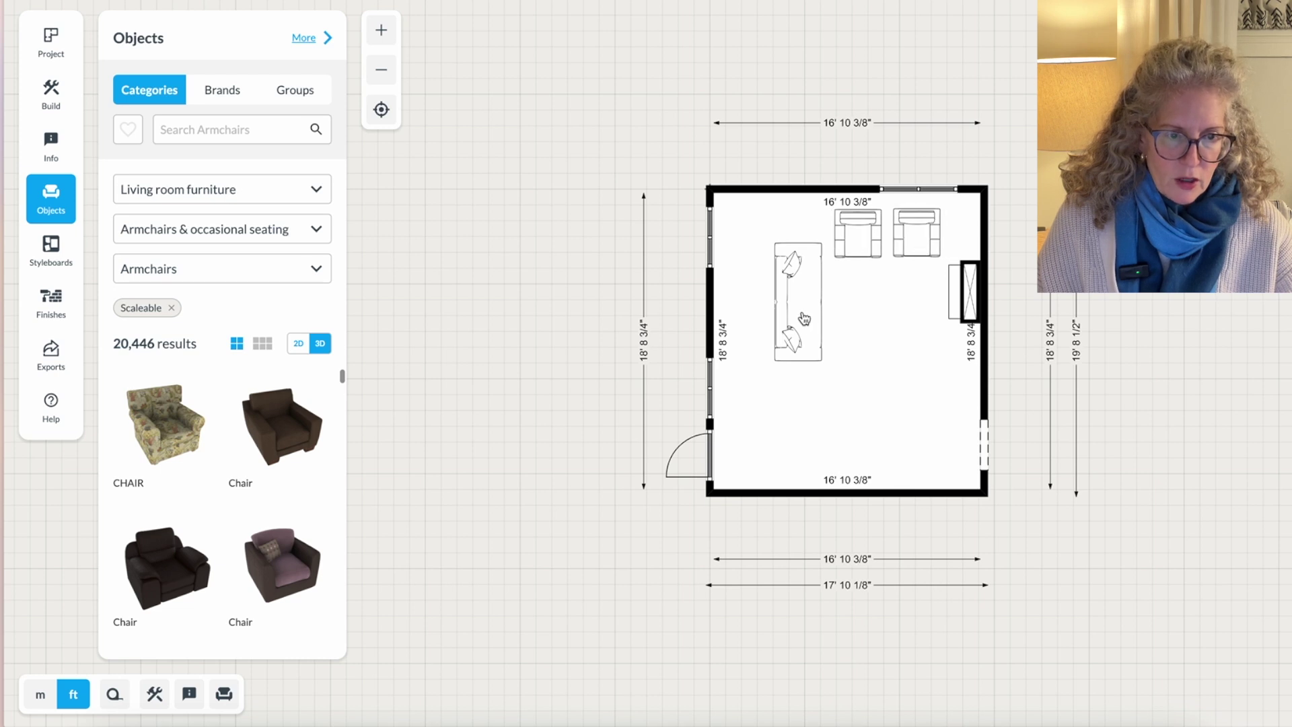
drag(796, 318, 803, 324)
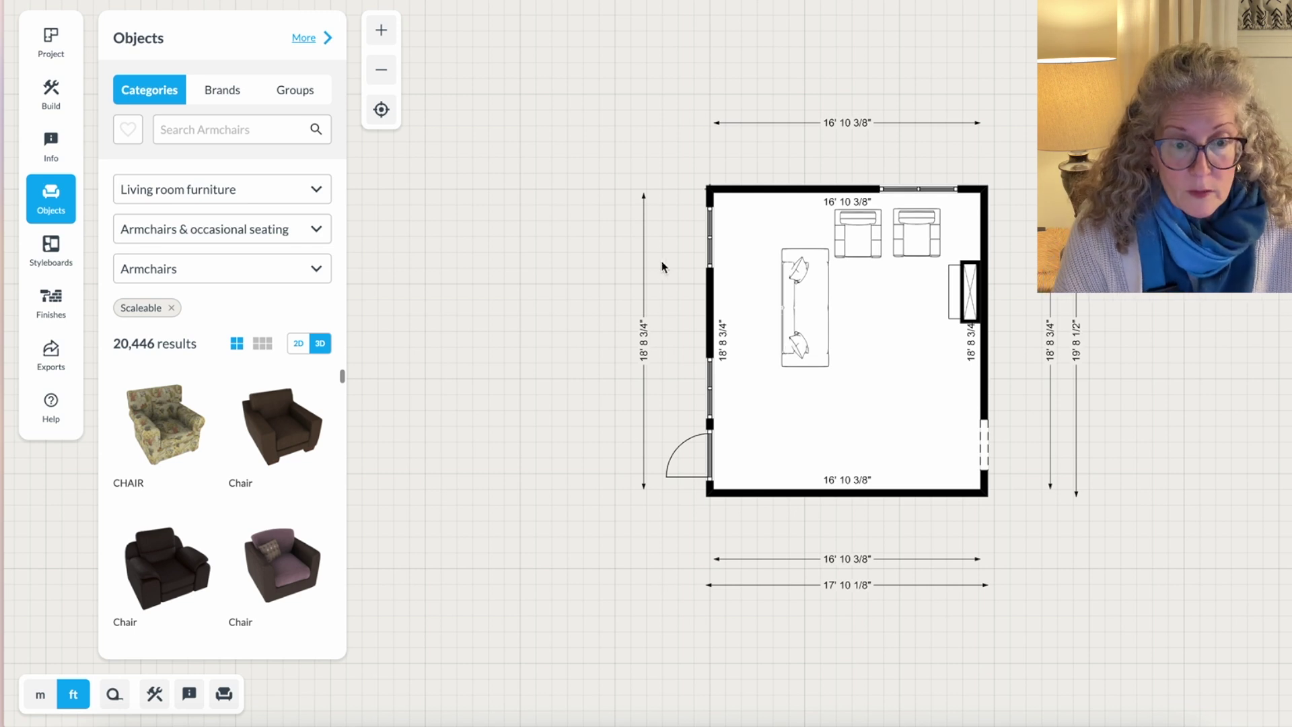
Step: Reset the object library to all categories and search for "rug" to show the Rugs category under Accessories
click(181, 189)
click(176, 188)
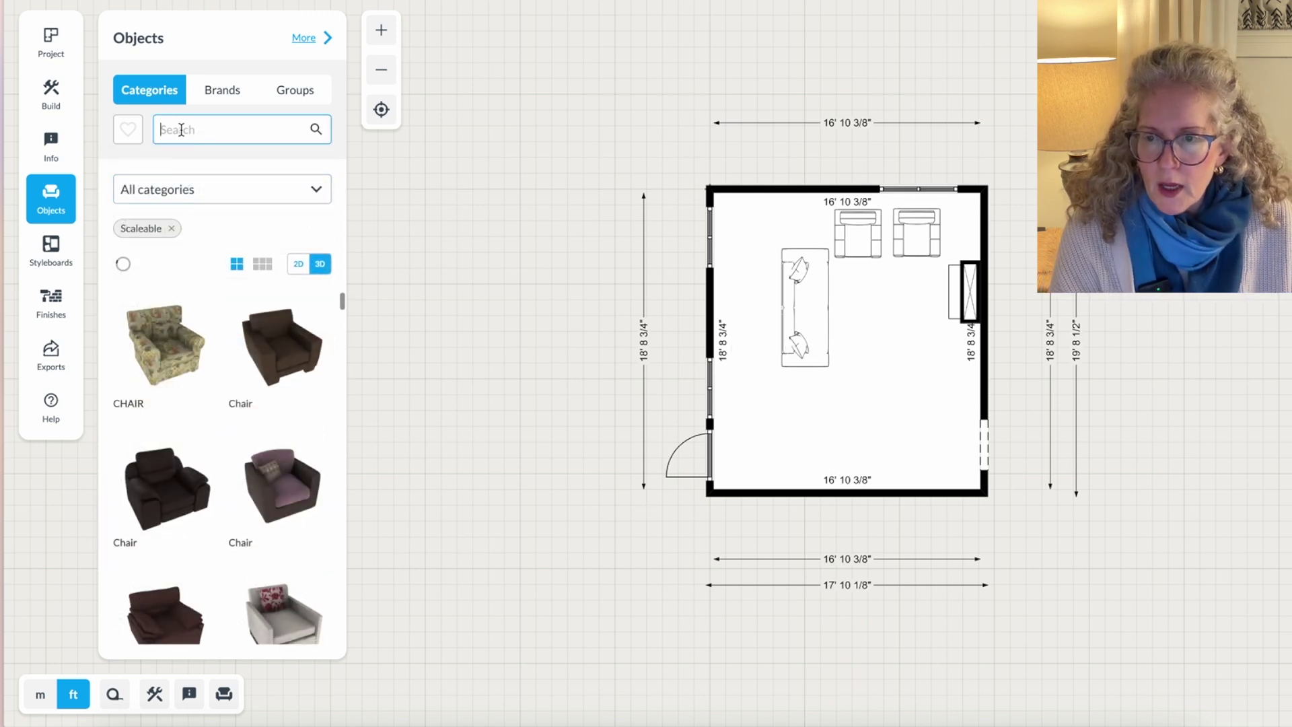
text(rug)
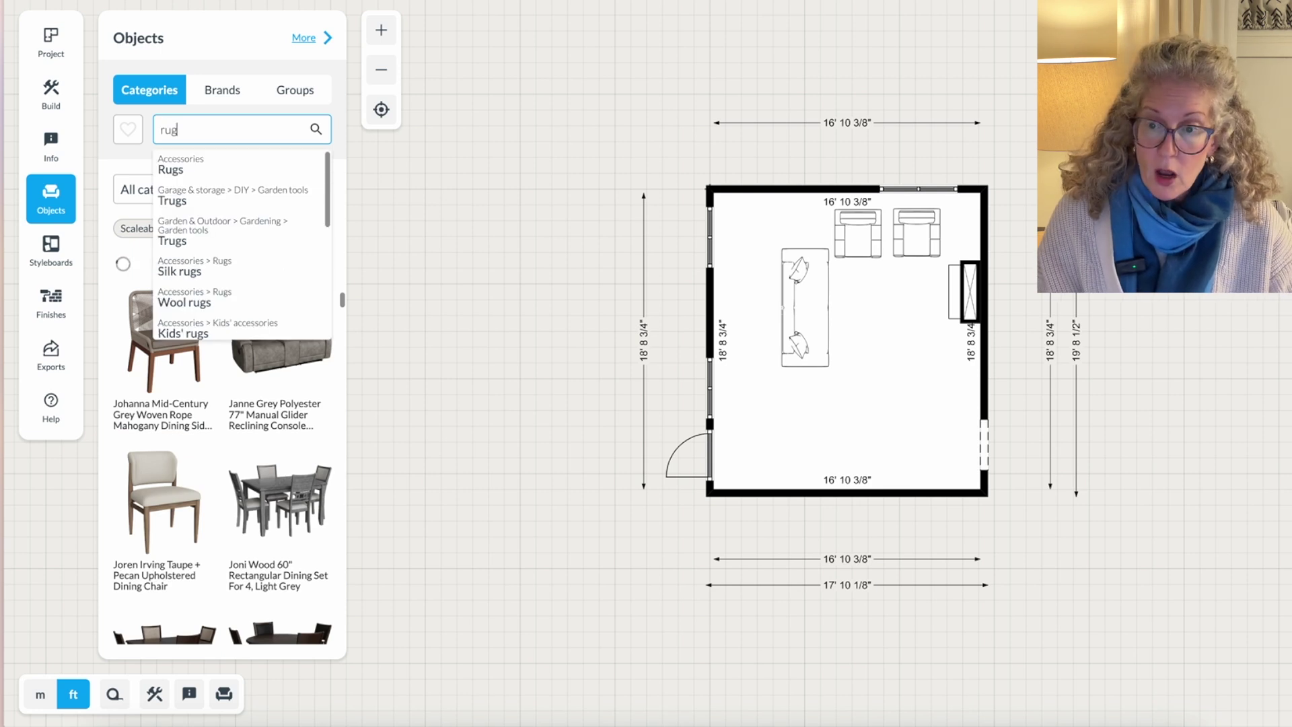
click(169, 167)
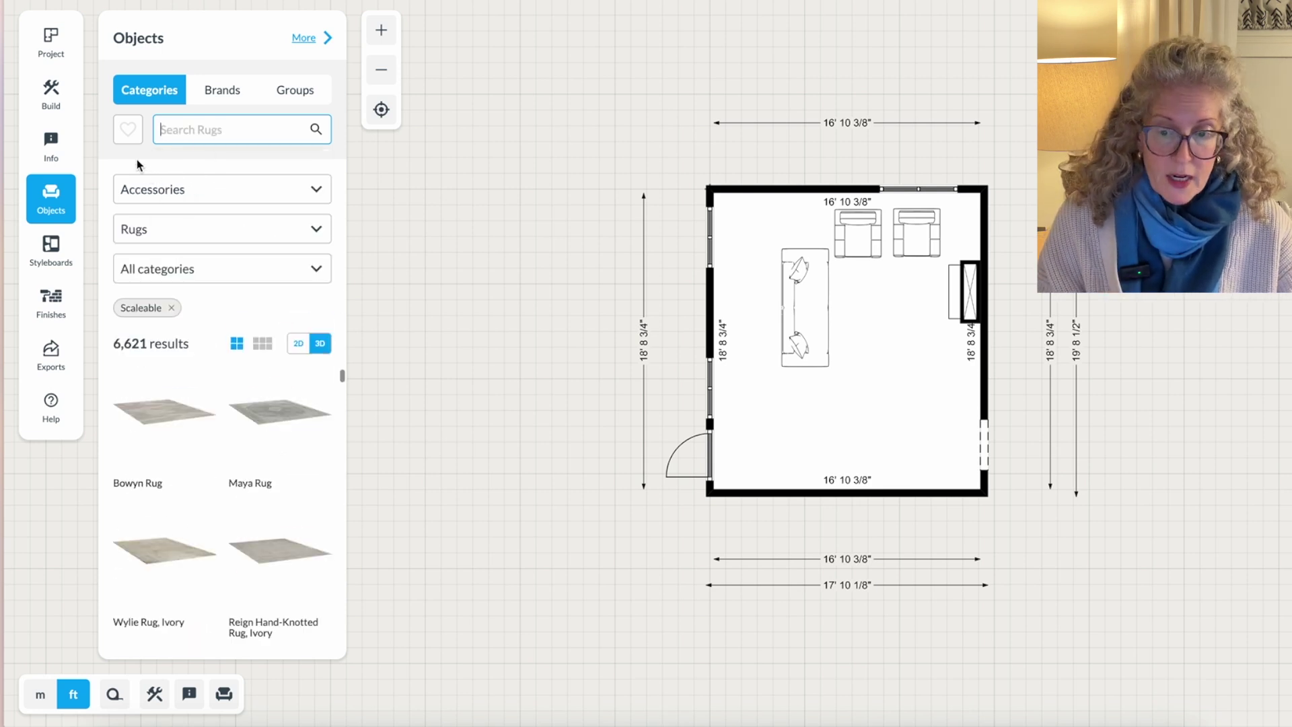
Step: Place the Bowyn Rug in the room, turn it a quarter turn, and position it between the sofa and the fireplace
click(167, 418)
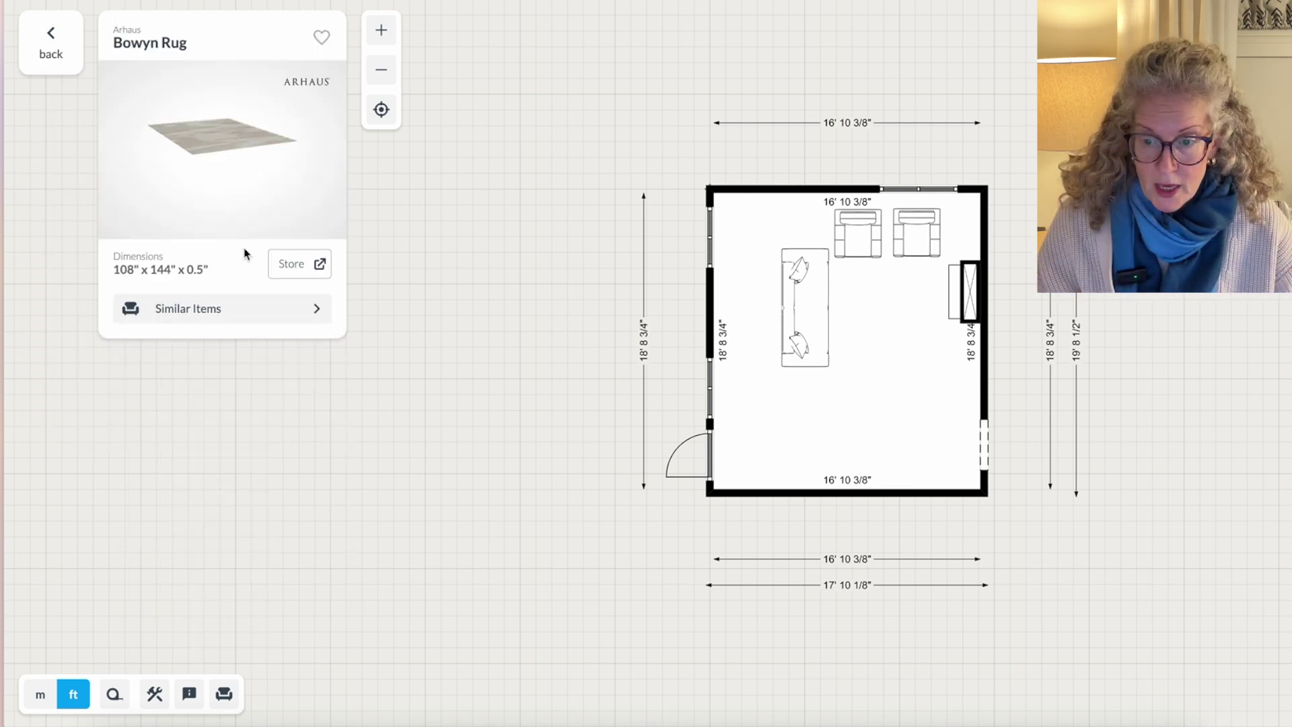
drag(240, 144, 858, 364)
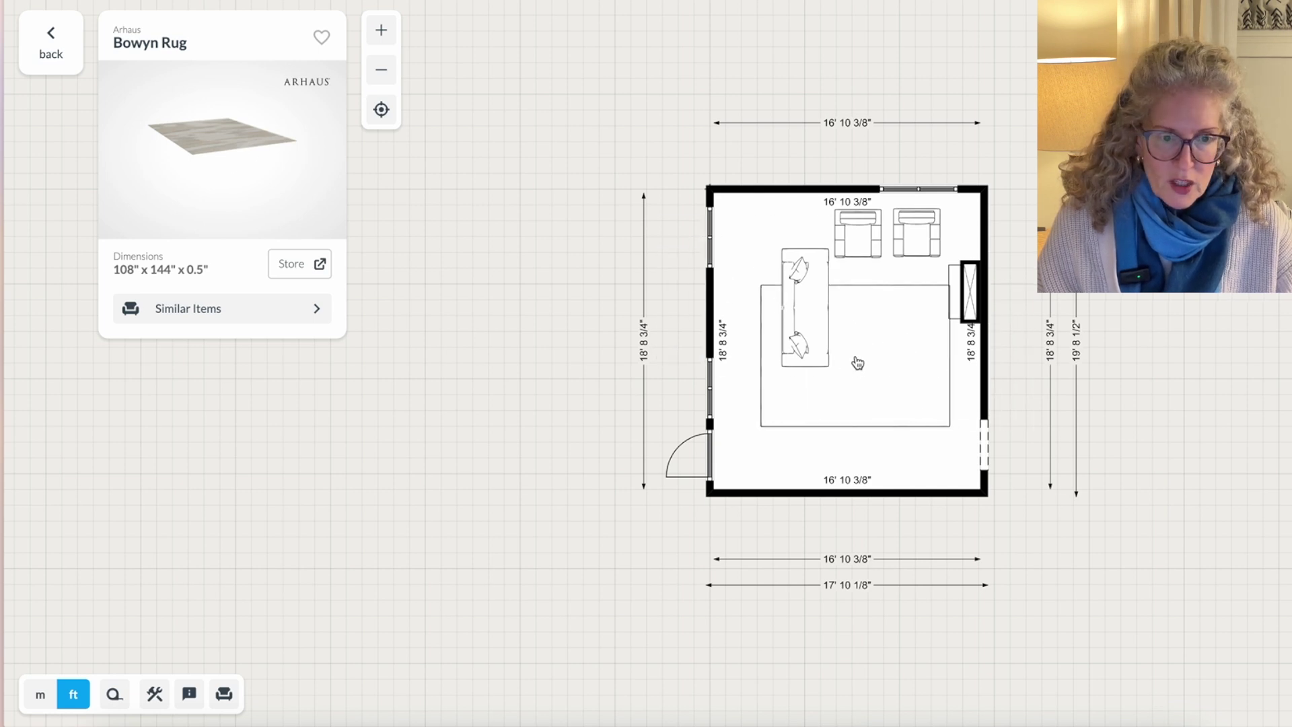
click(858, 362)
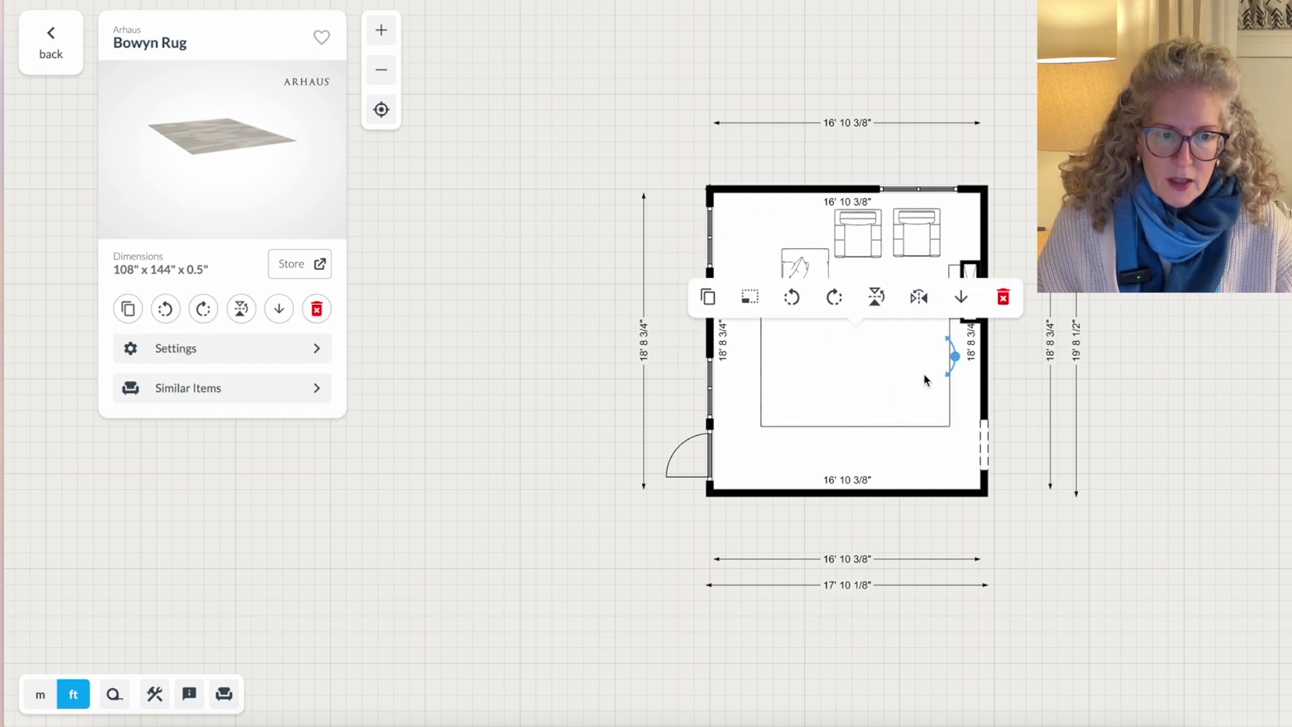
drag(950, 364, 864, 298)
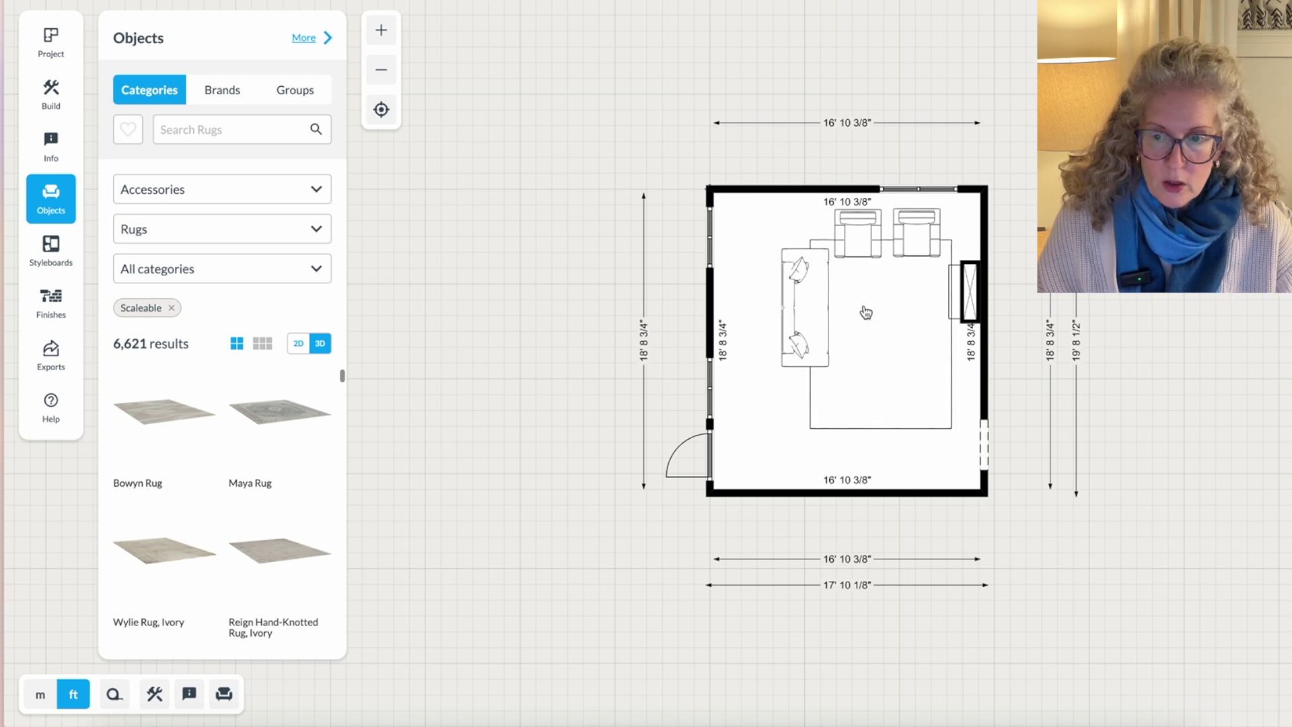
Step: Check the Bowyn Rug's length and width in its settings
click(866, 312)
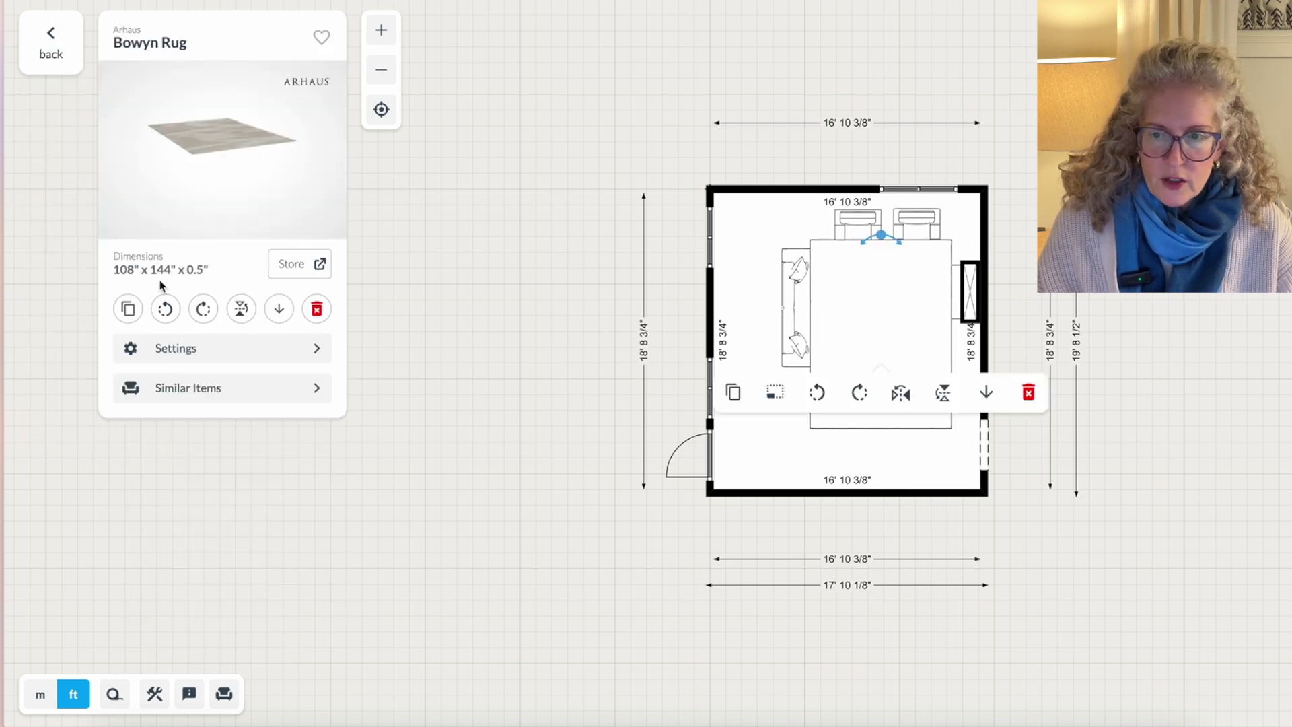
click(149, 346)
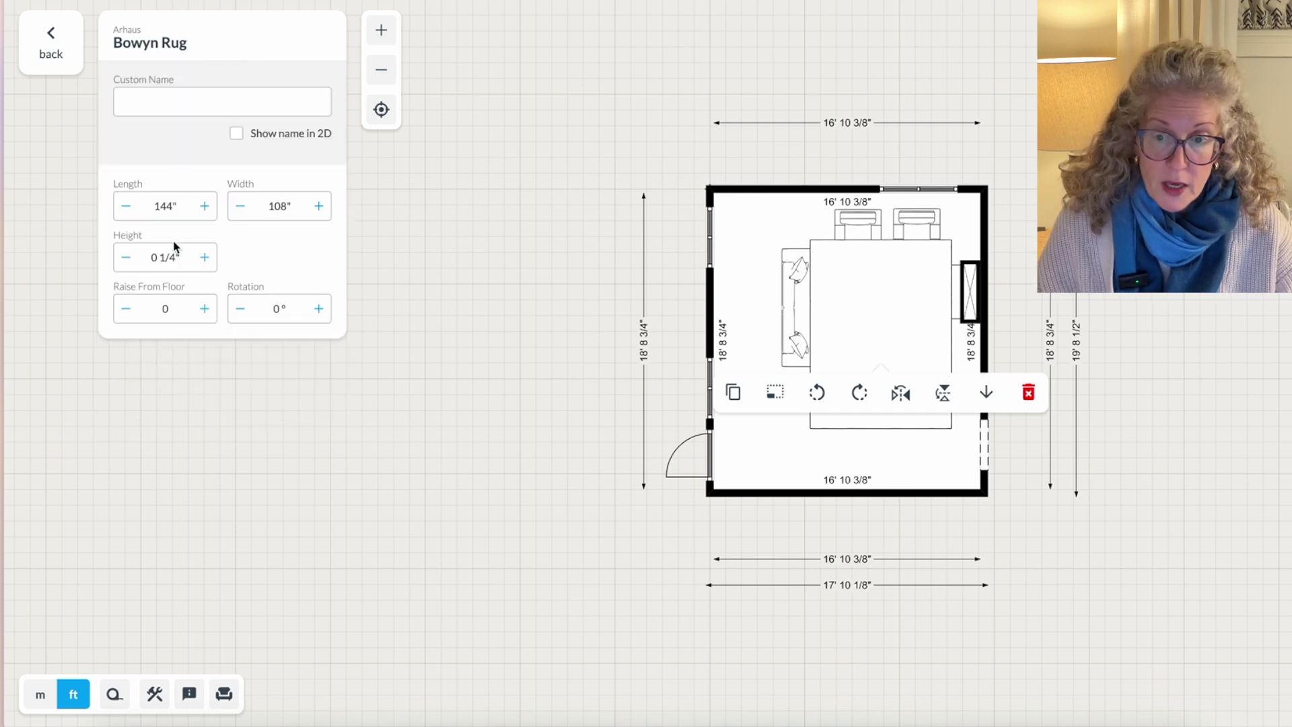
click(520, 360)
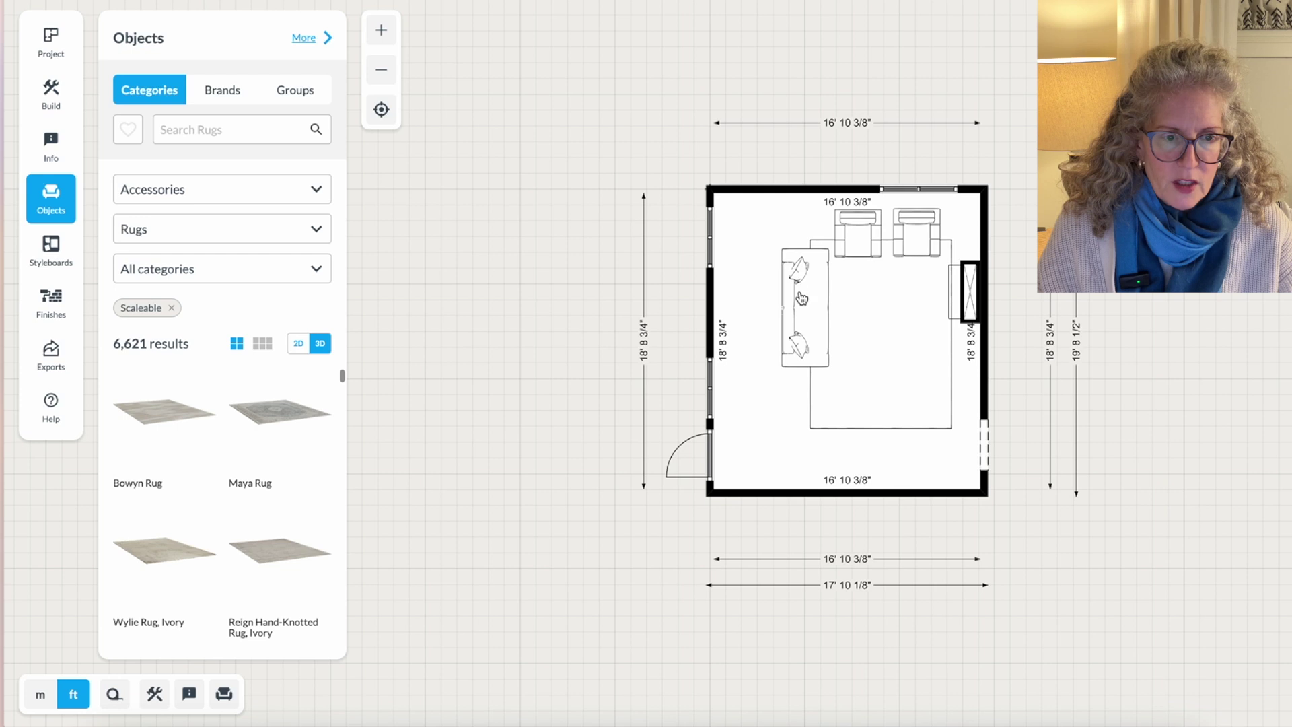
Step: Shift the sofa down and farther onto the rug, and nudge the armchair nearest it slightly down
drag(803, 306, 806, 307)
drag(862, 227, 855, 247)
click(853, 253)
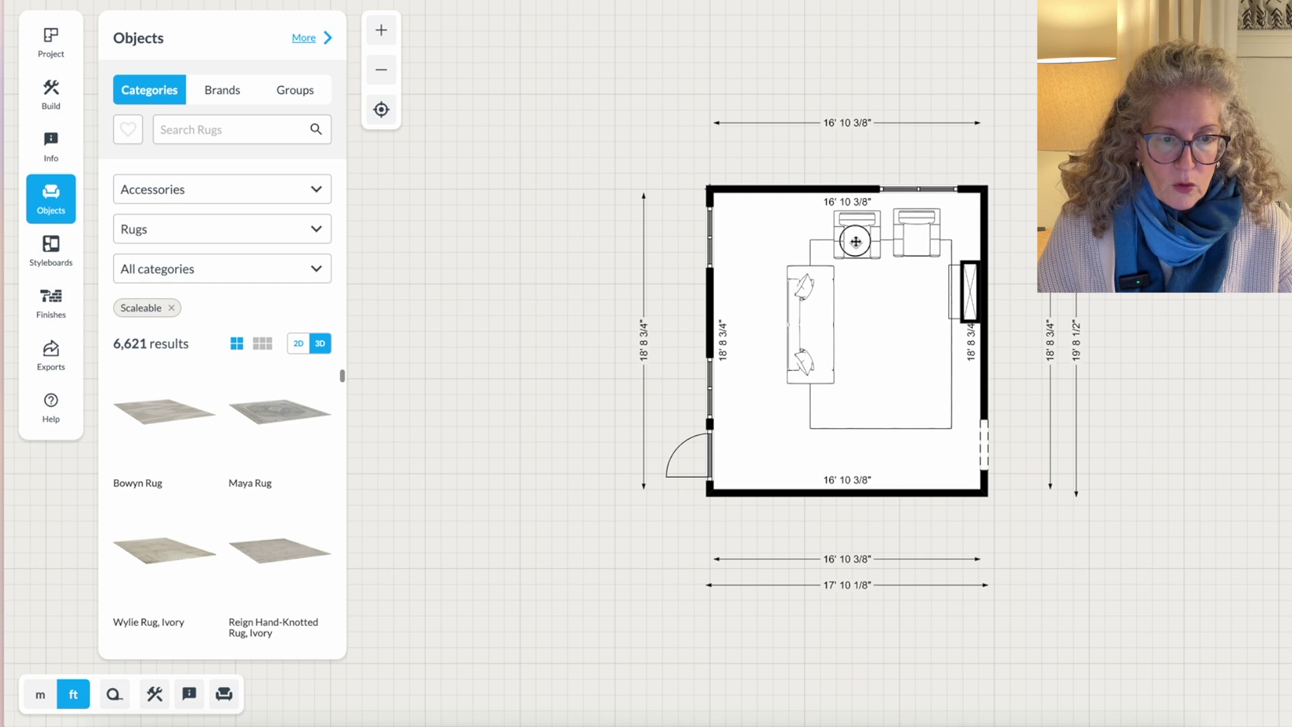
Step: Find the Coffee tables category and place the 48" Modern White + Natural Round Coffee Table on the rug in front of the sofa
click(177, 190)
click(195, 5)
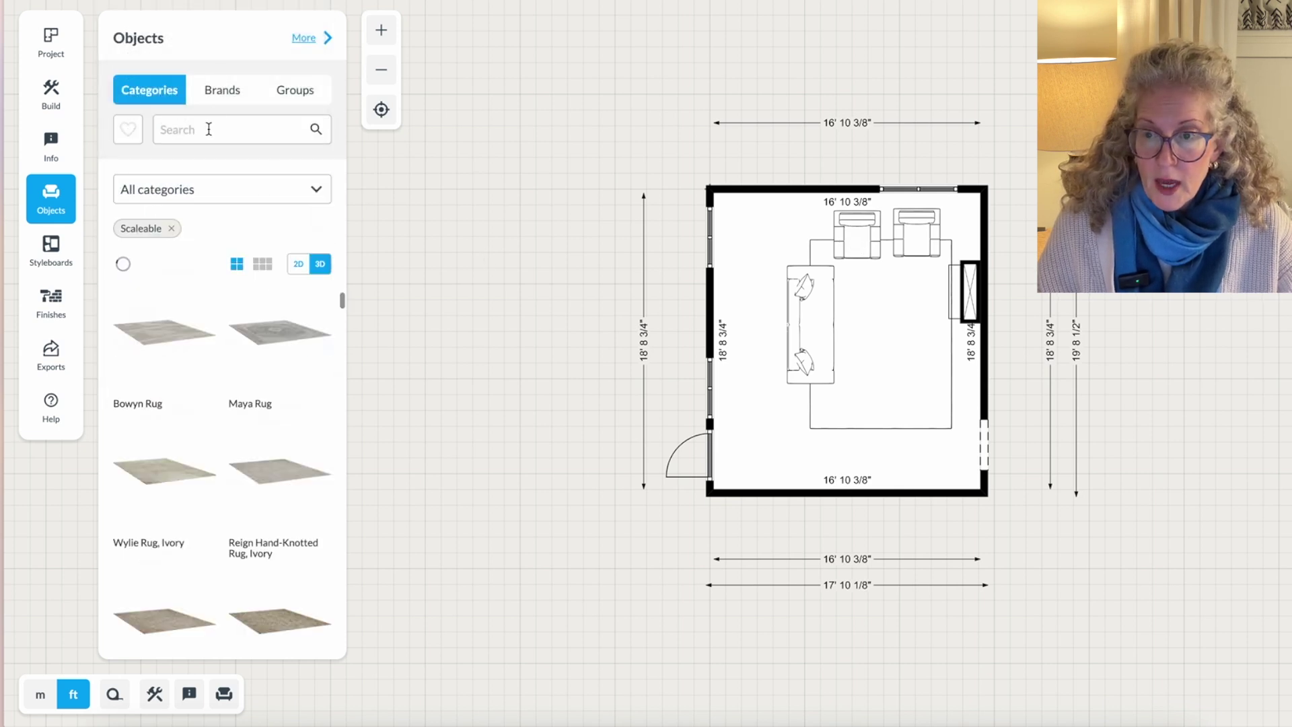
click(205, 130)
text(o)
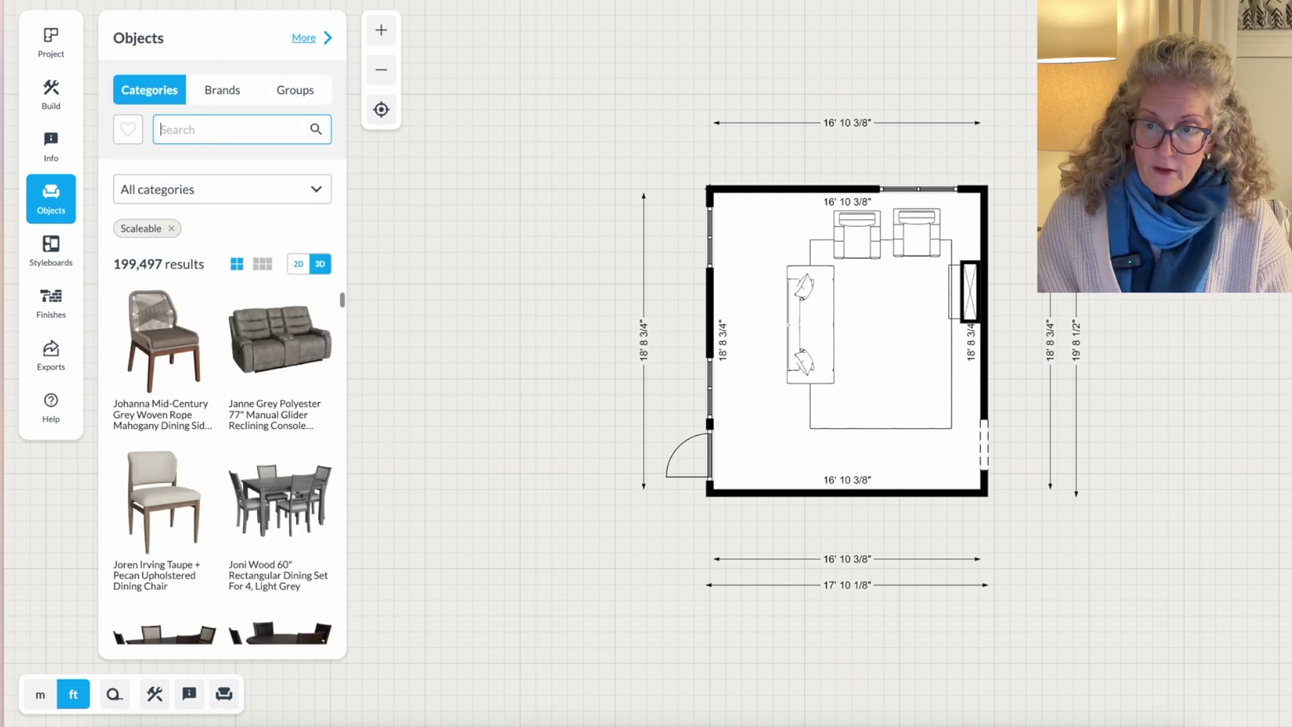
text(coffee)
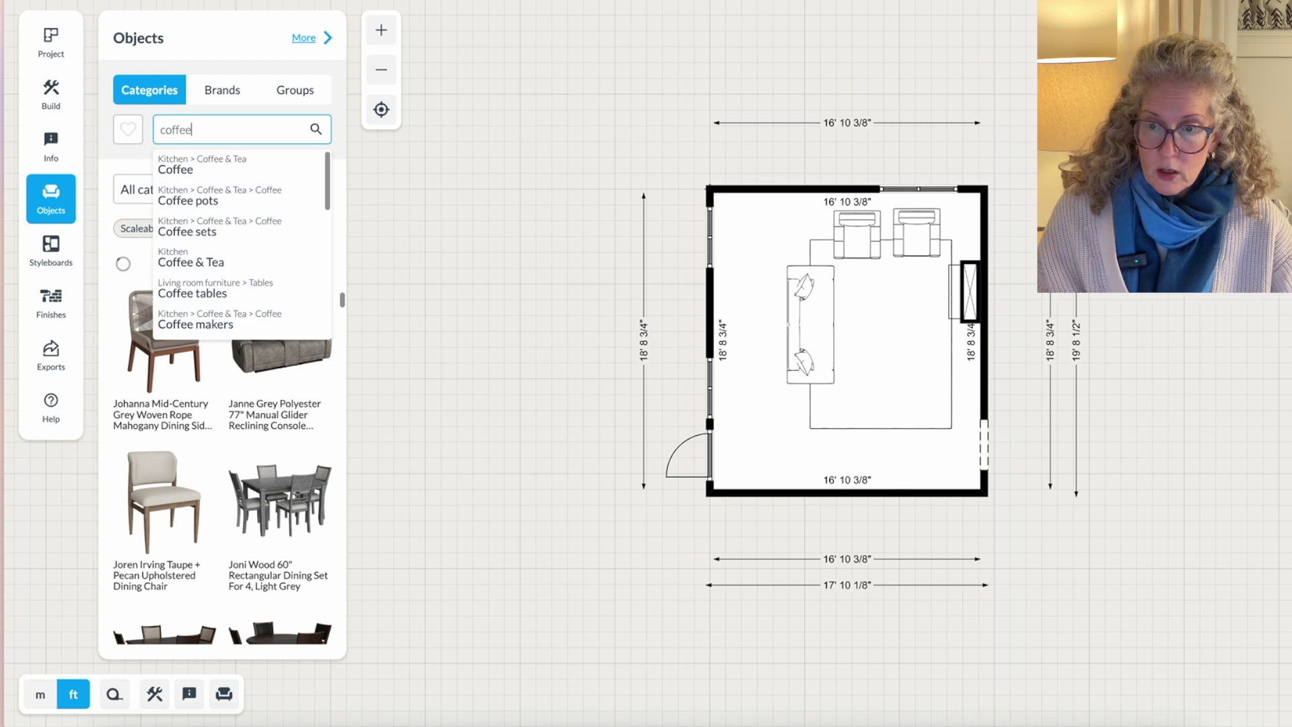
click(193, 292)
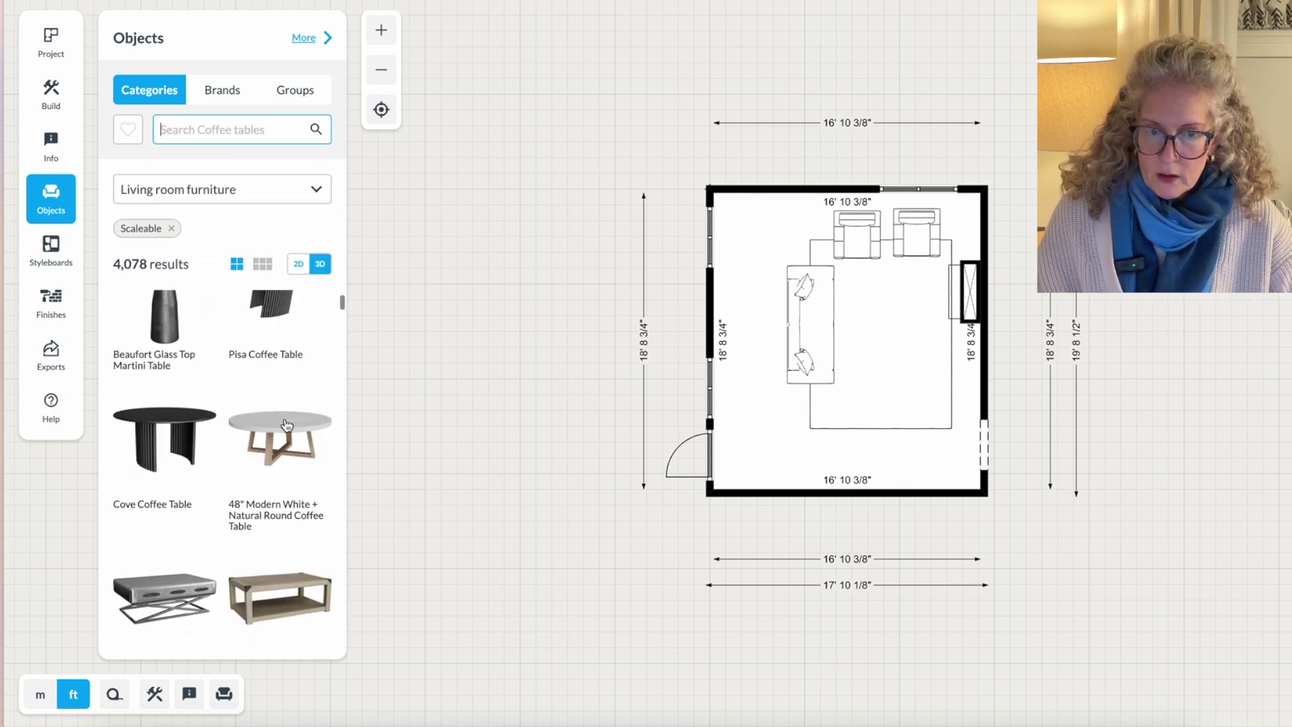
click(327, 432)
drag(328, 431, 883, 324)
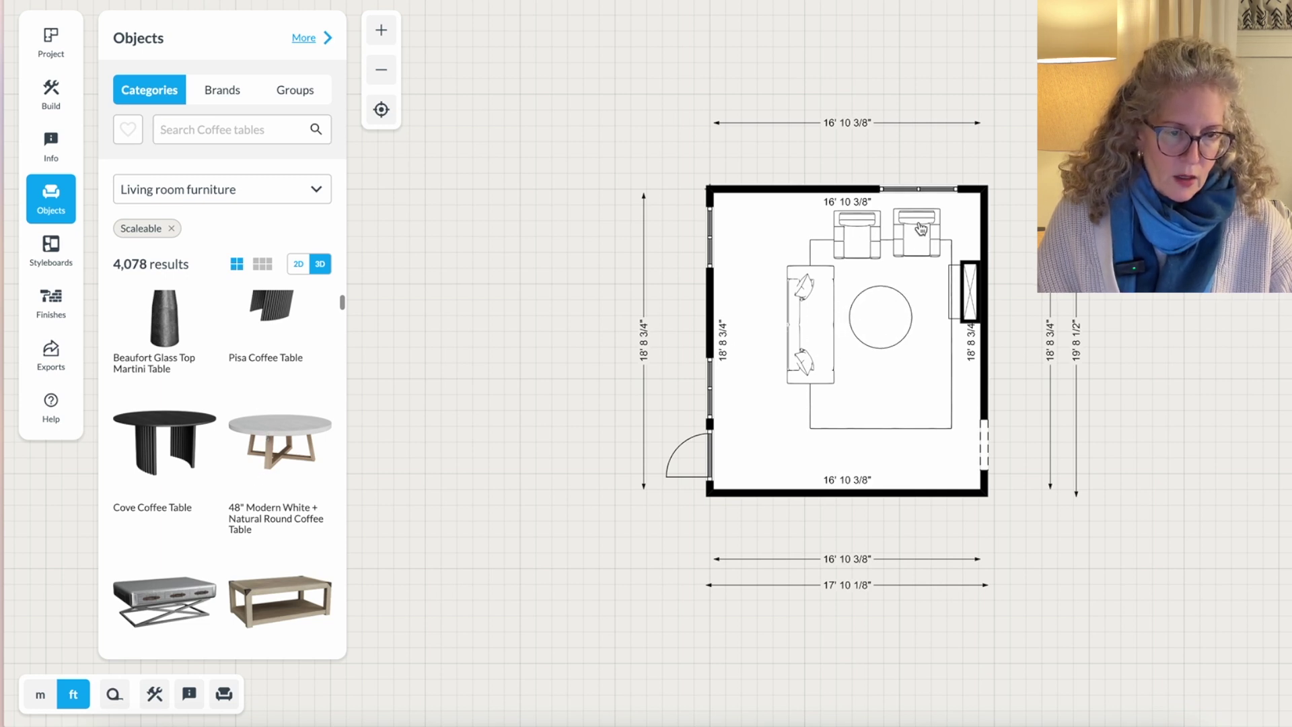
Step: Align the armchair nearest the fireplace with the other one and widen the gap between them
drag(921, 229, 921, 233)
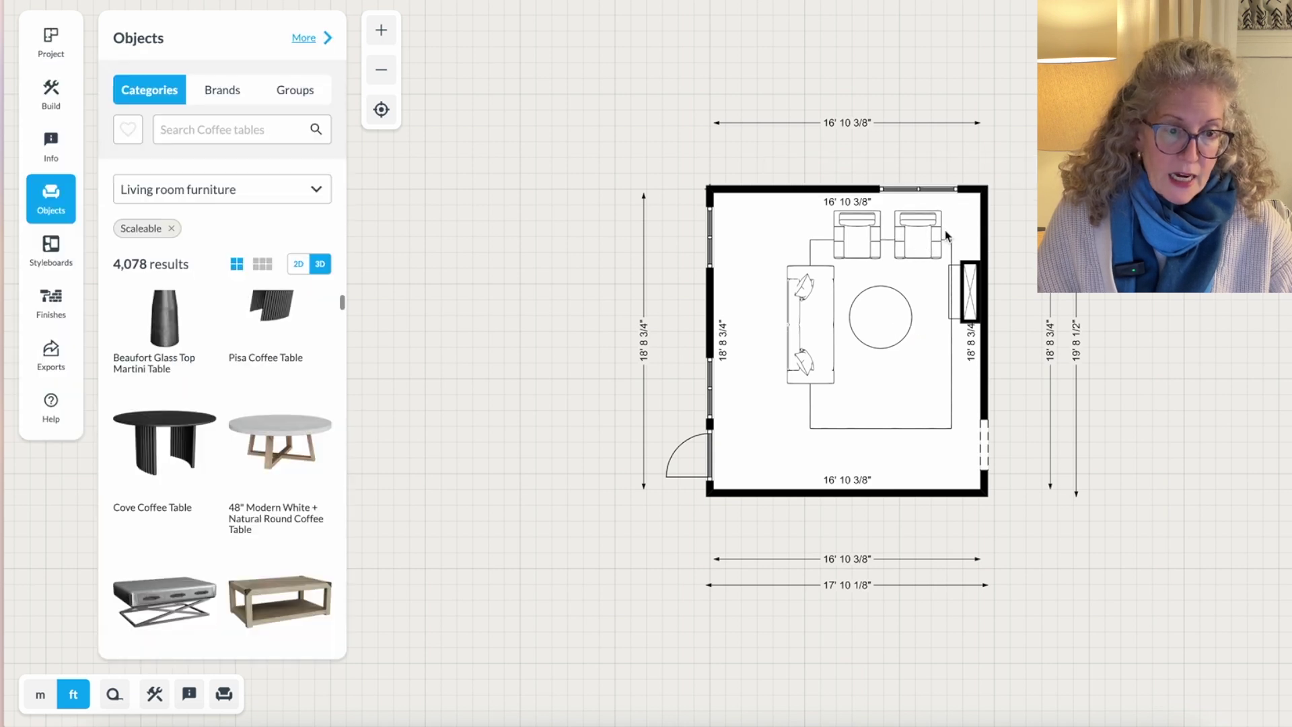
drag(900, 232, 909, 230)
click(860, 236)
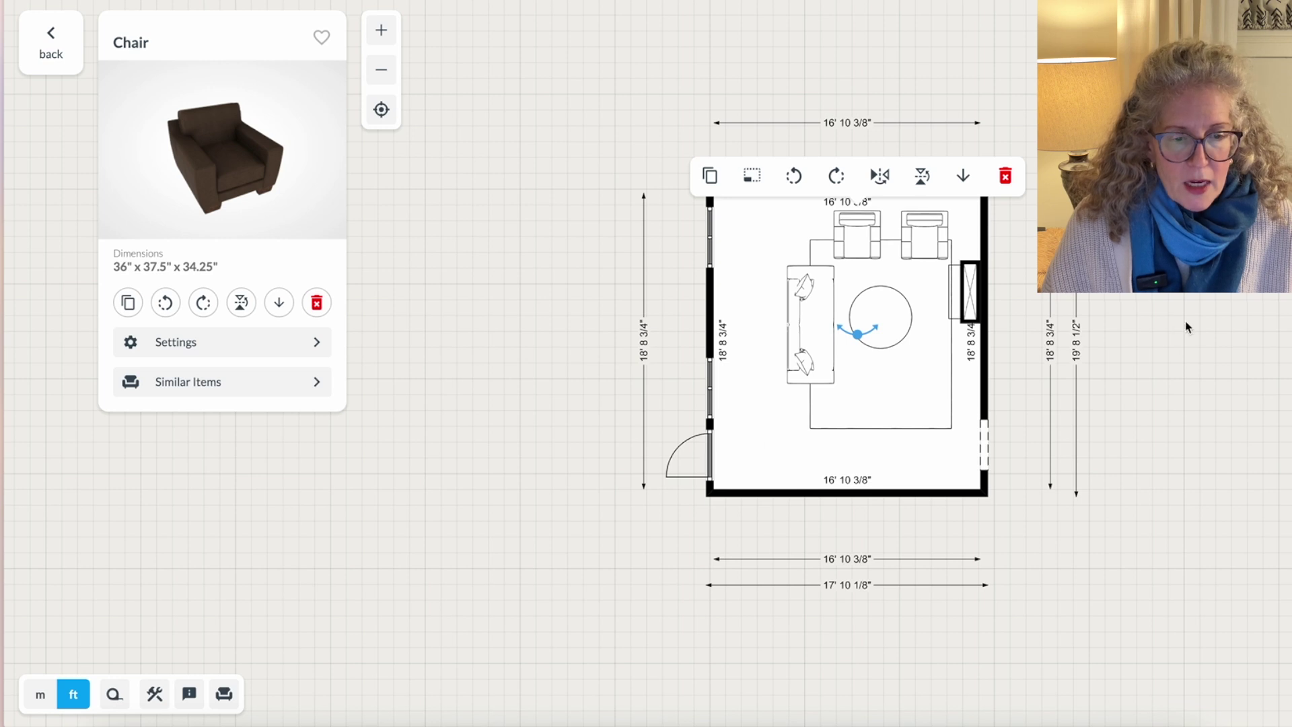
click(1256, 301)
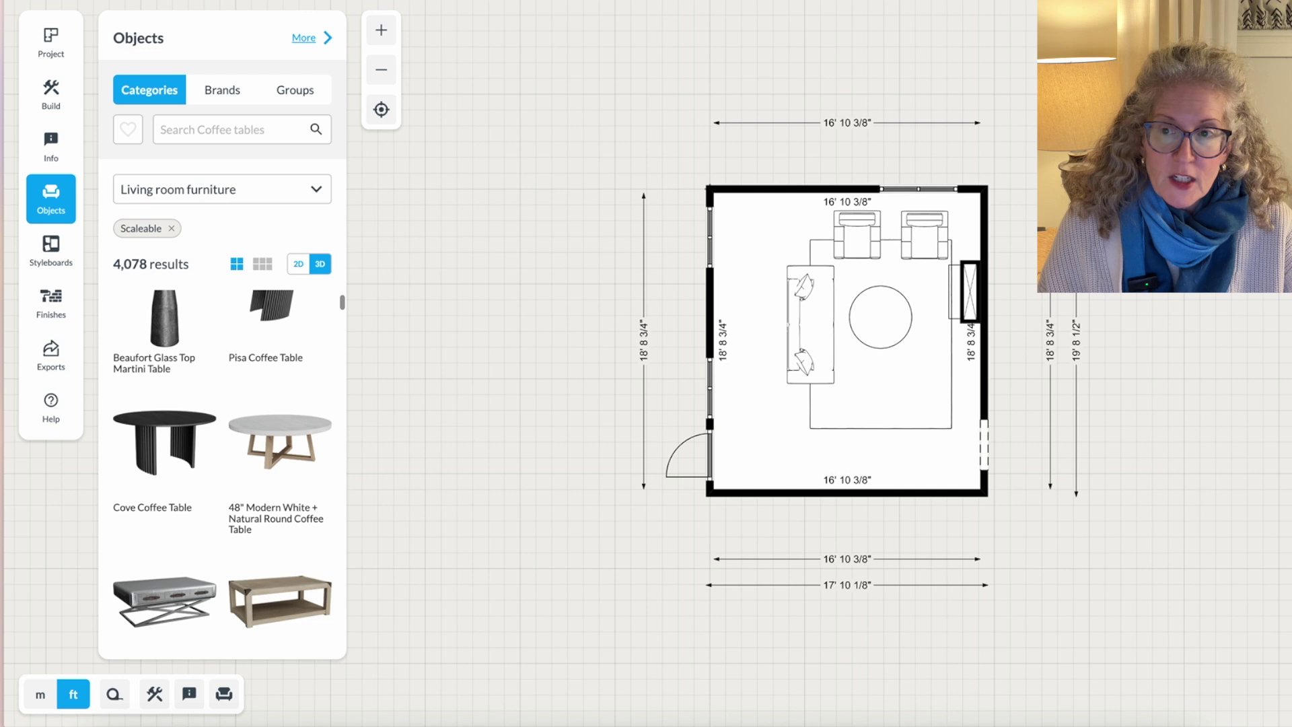
Step: Return to the saved projects and open the first project in the list
click(50, 40)
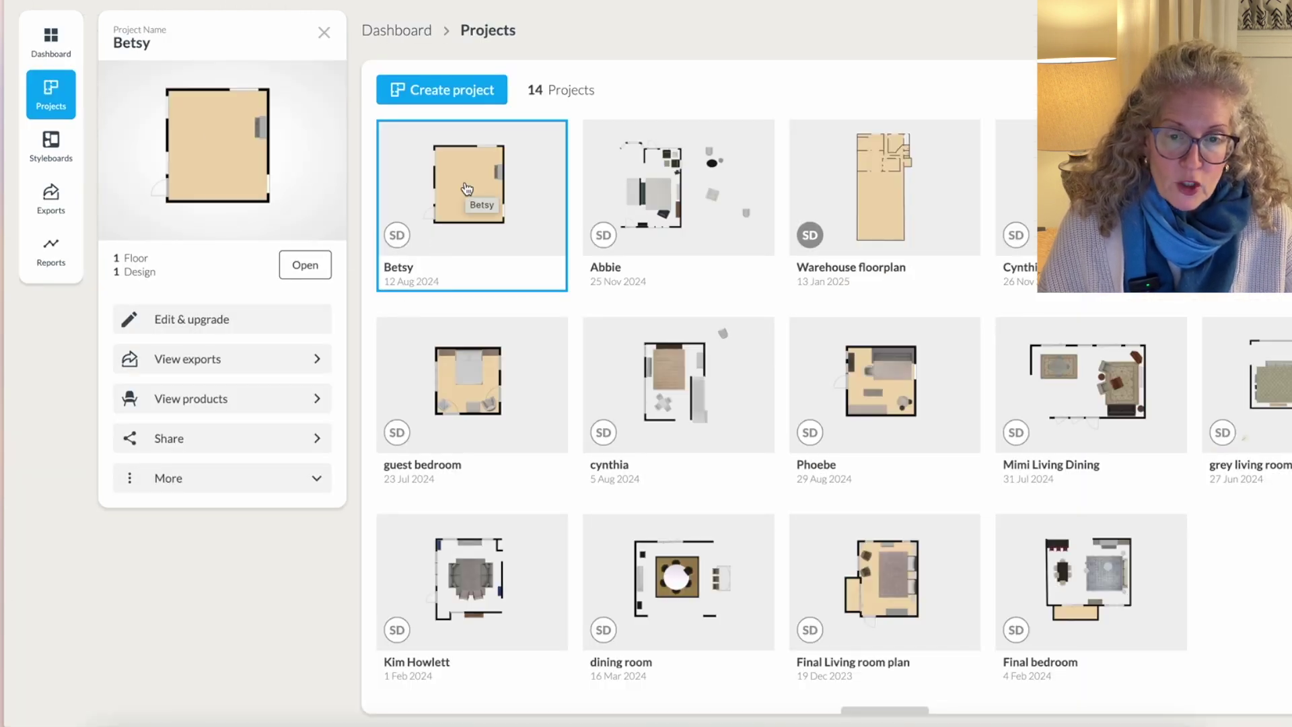
double_click(434, 143)
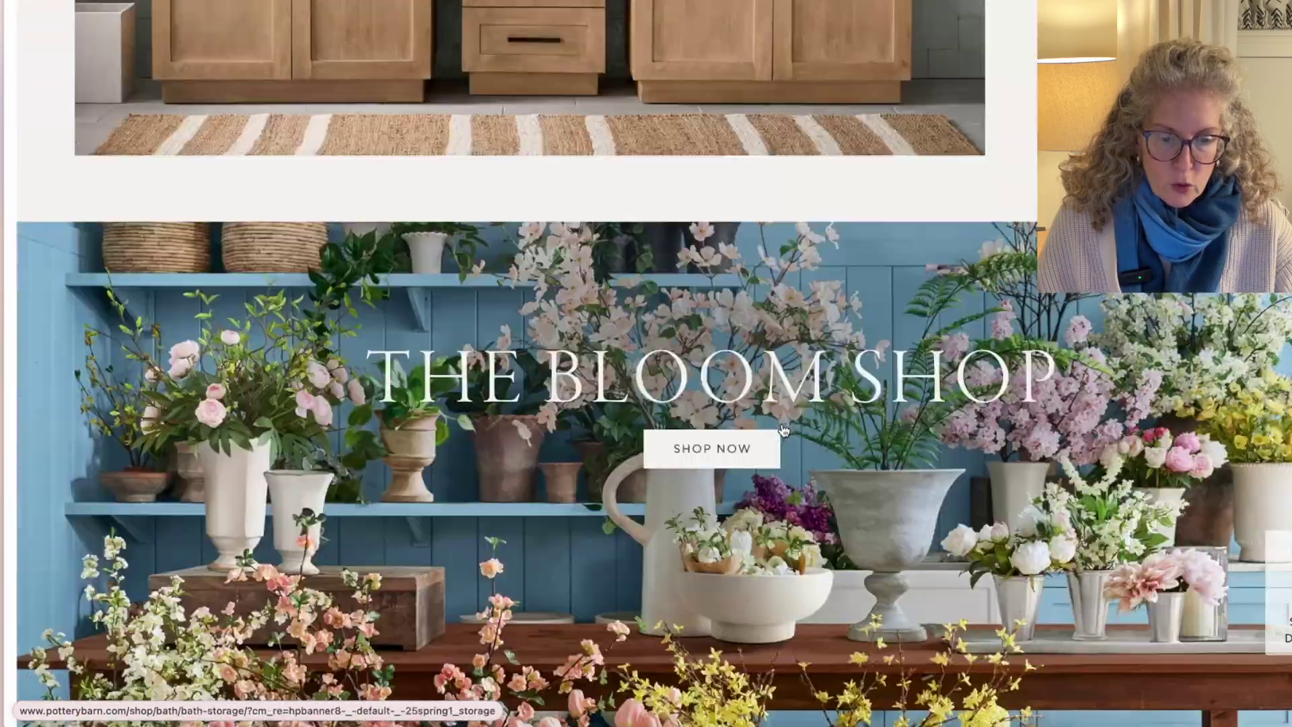
Step: Switch to the Pottery Barn website, launch its Room Planner from the Design Services links, and start creating a floor plan
scroll(782, 434, down, 20)
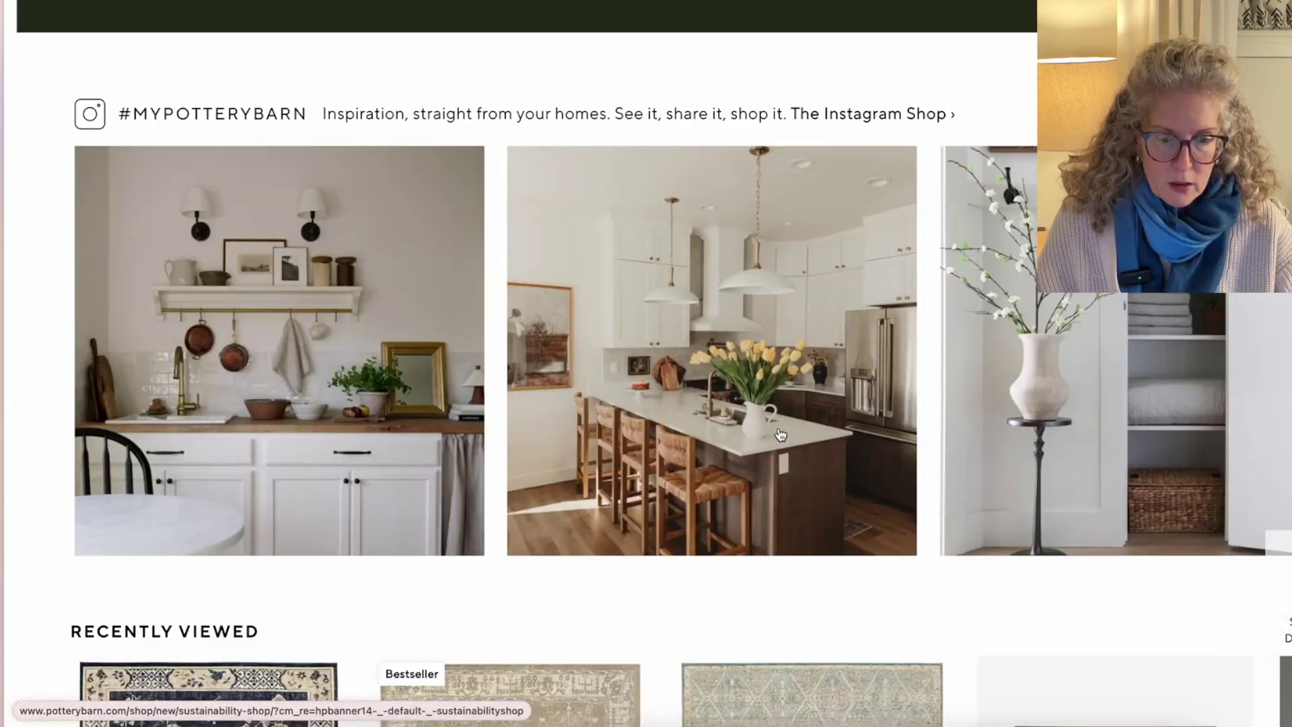
scroll(780, 435, down, 15)
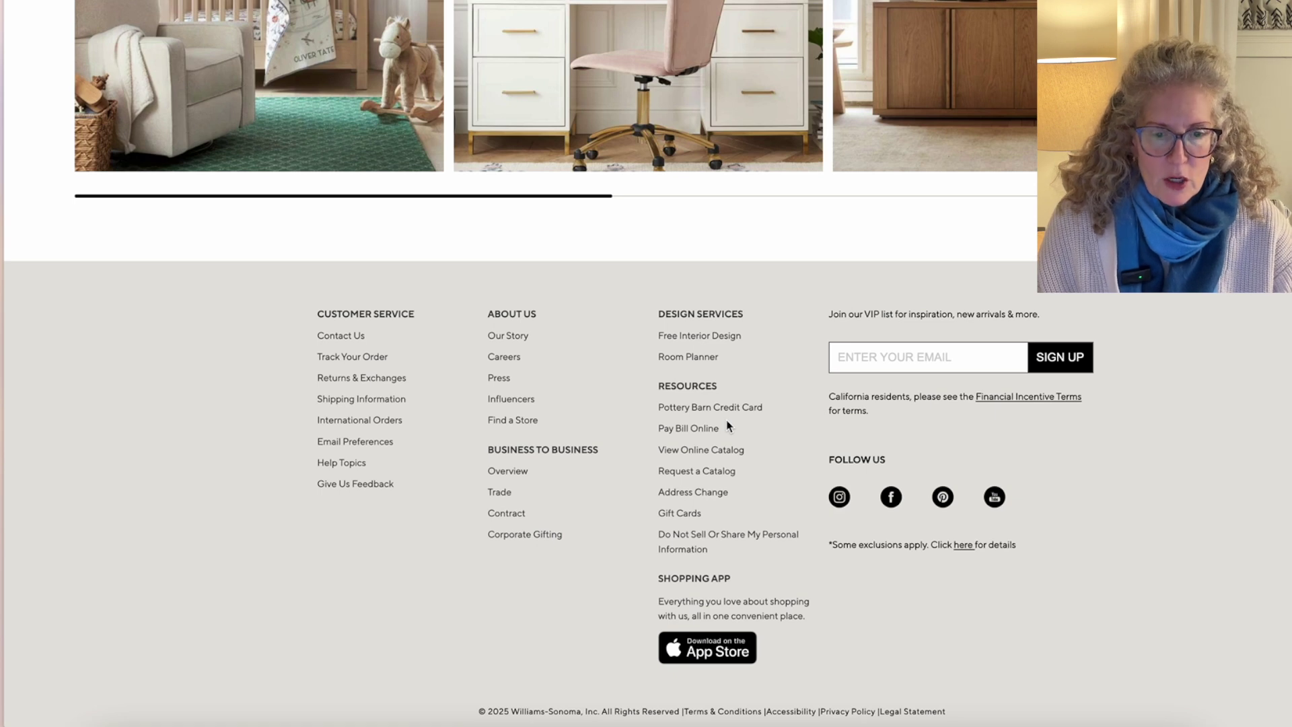
click(671, 364)
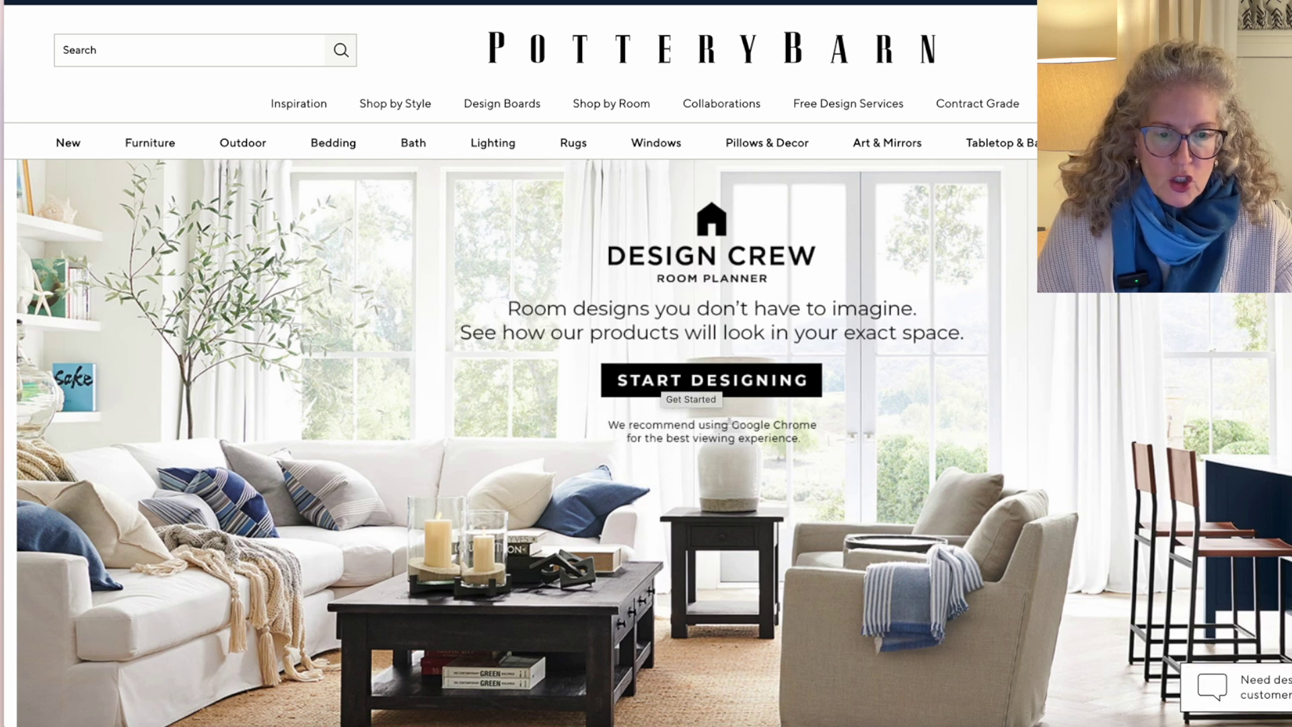
click(699, 385)
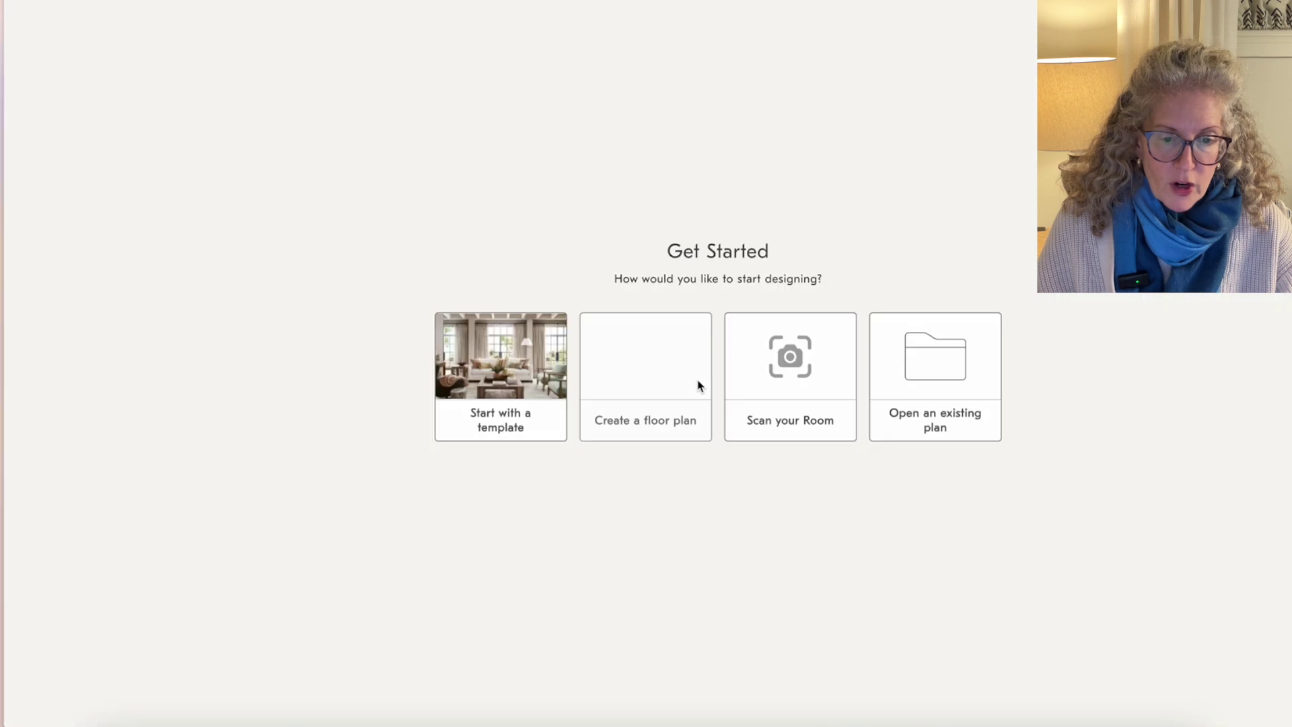
click(644, 370)
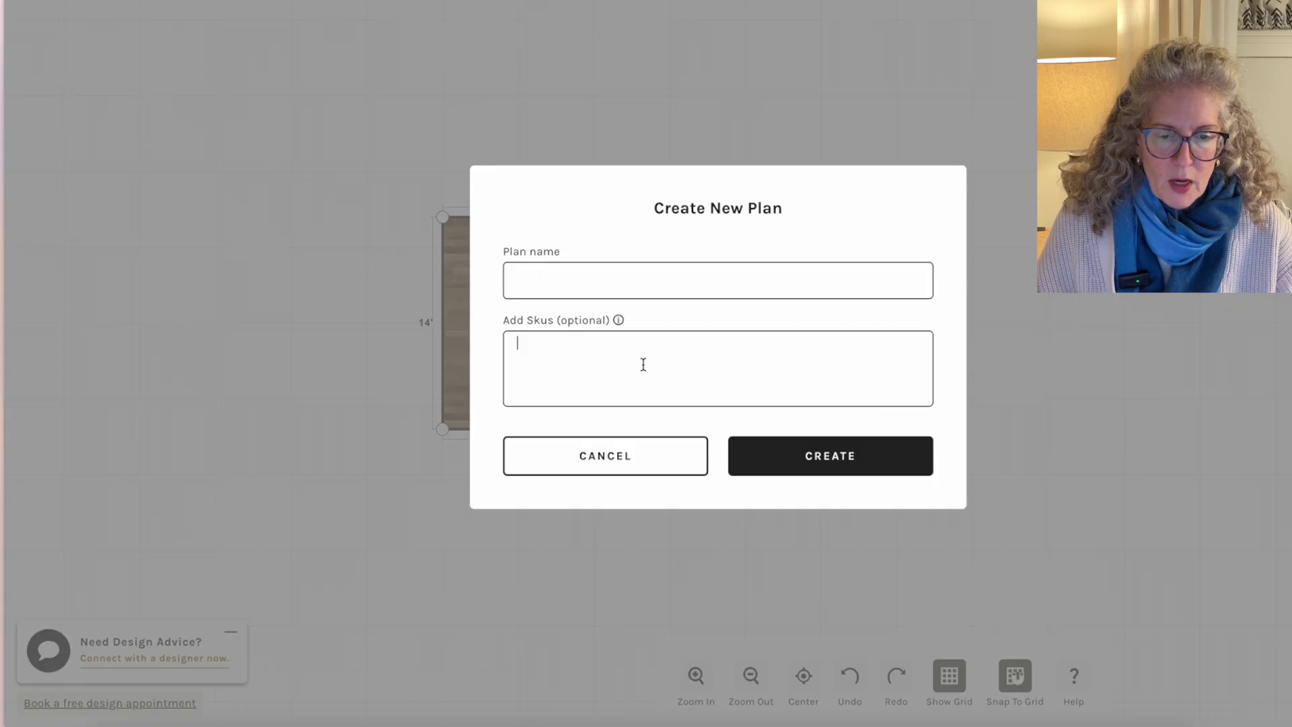
Step: Name the new plan betsy2, leave the SKUs empty, and create it
click(587, 292)
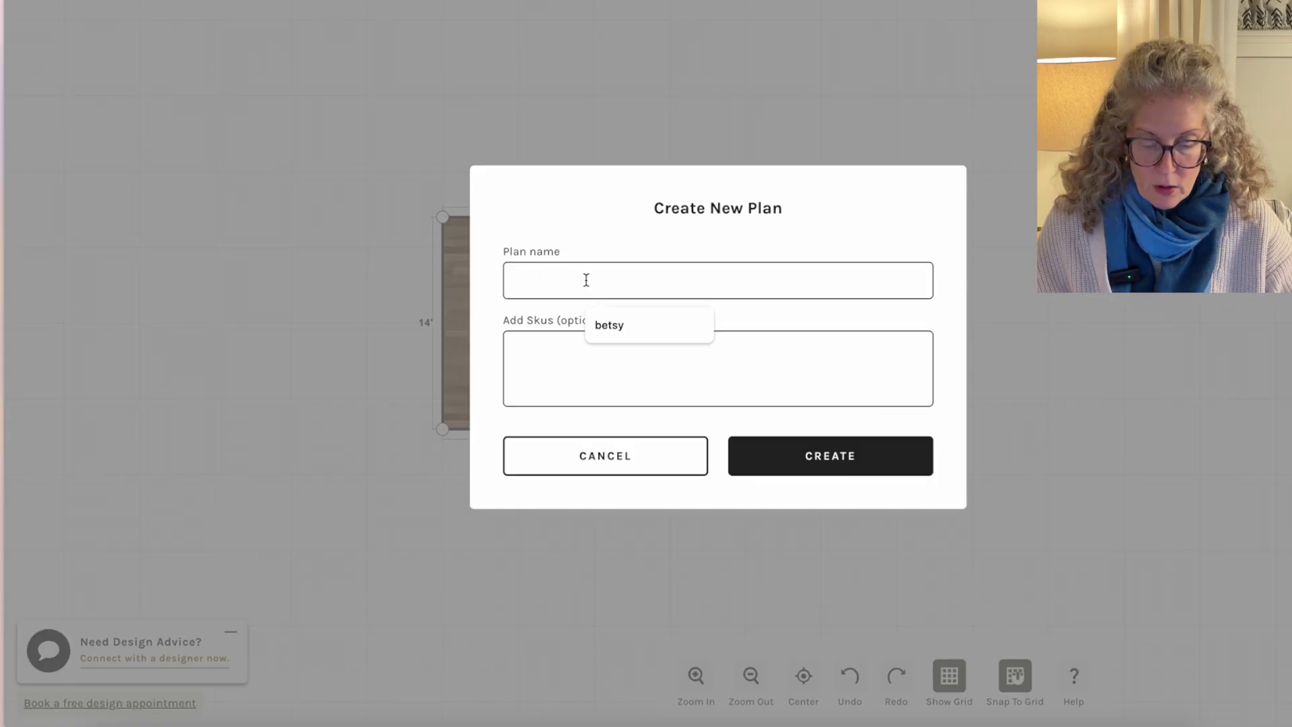
text(betsy)
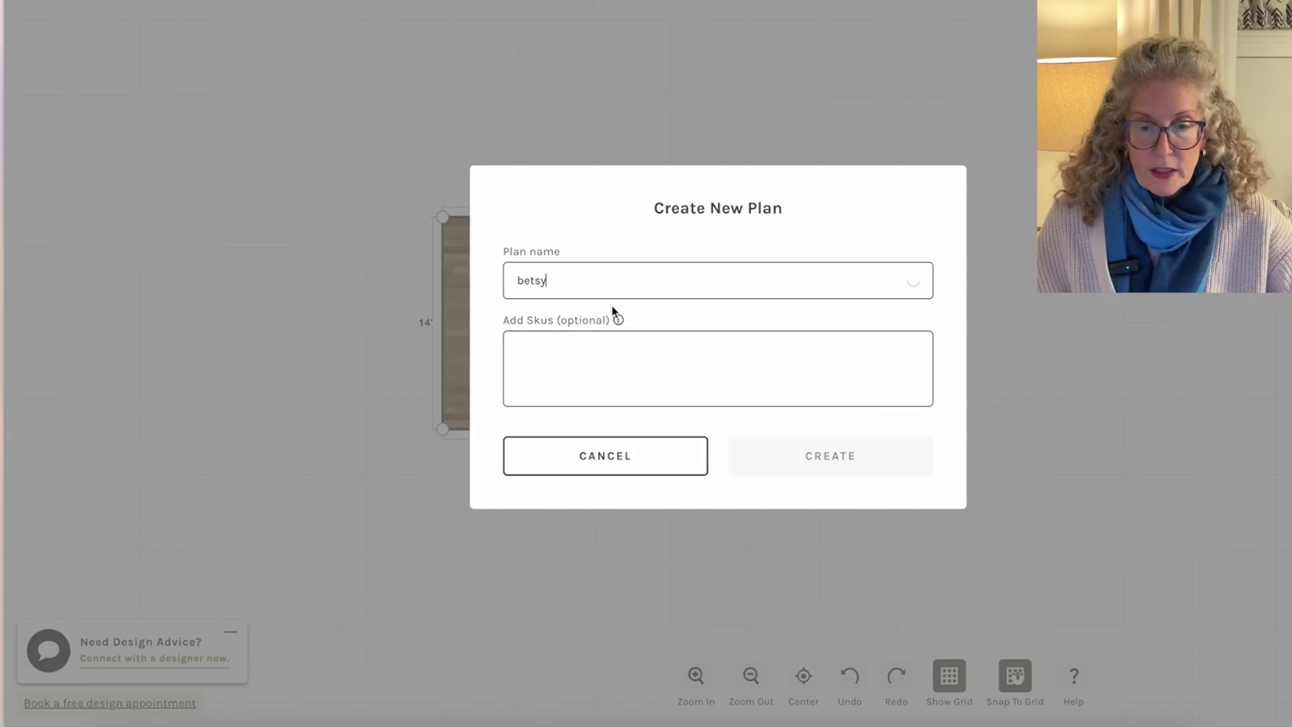
click(866, 448)
text(2)
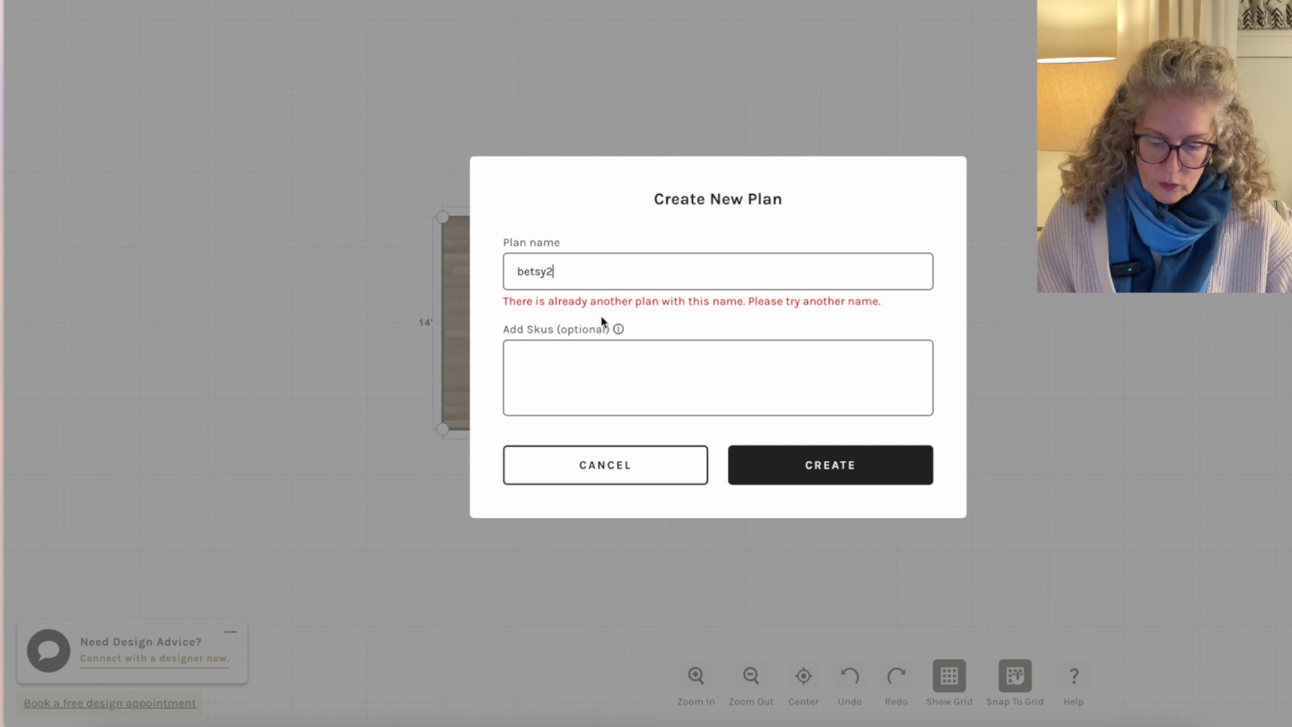
click(819, 475)
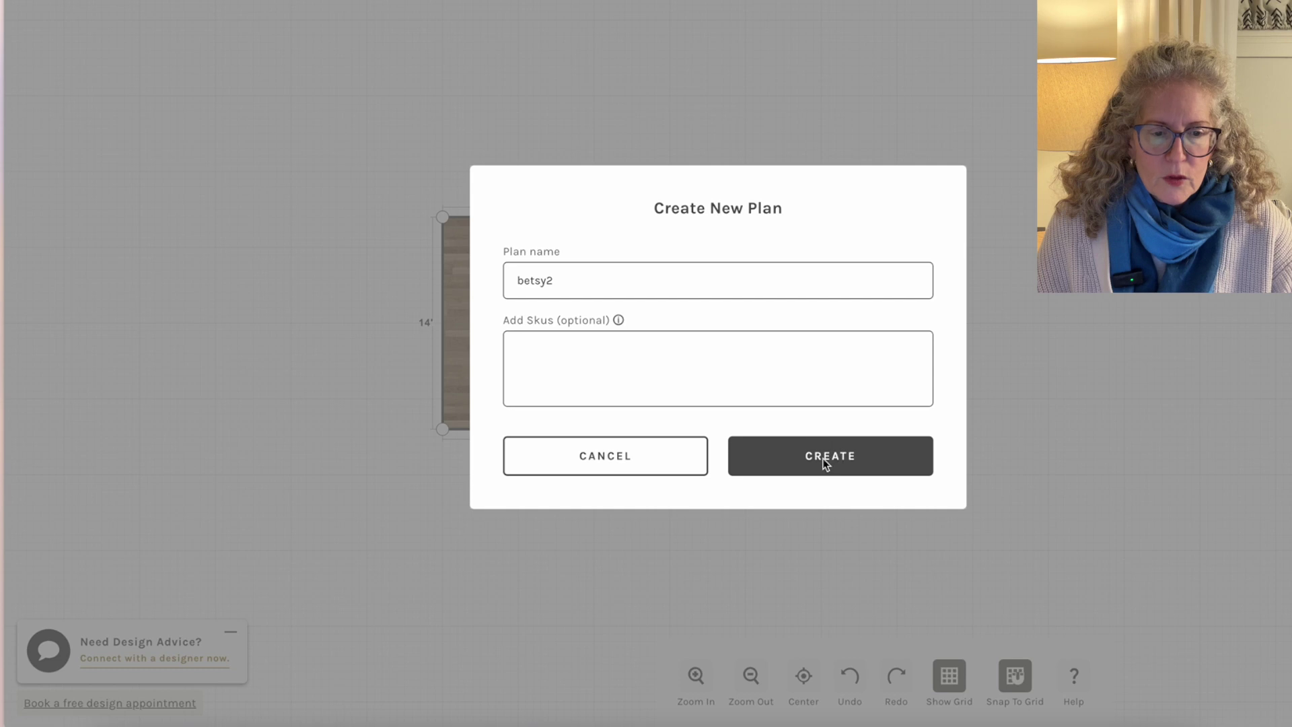
key(Return)
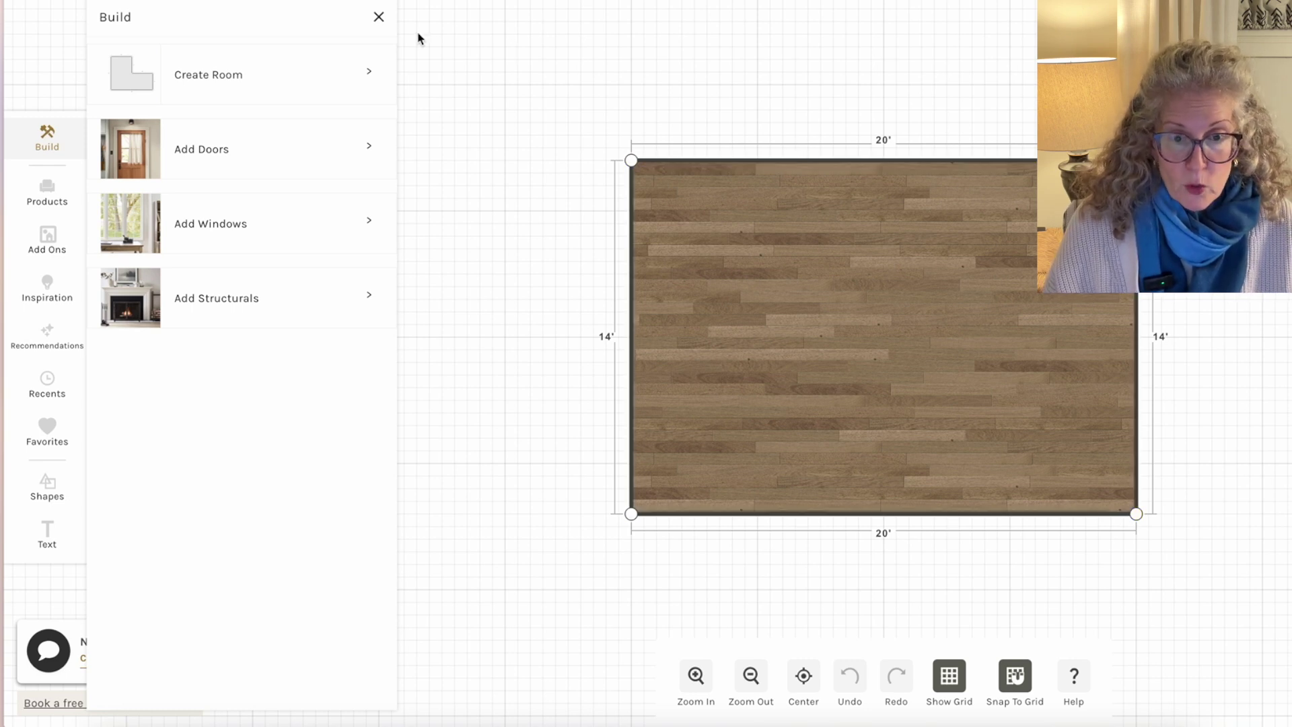
Step: Add the upright rectangular room shape and delete the default horizontal room
click(370, 74)
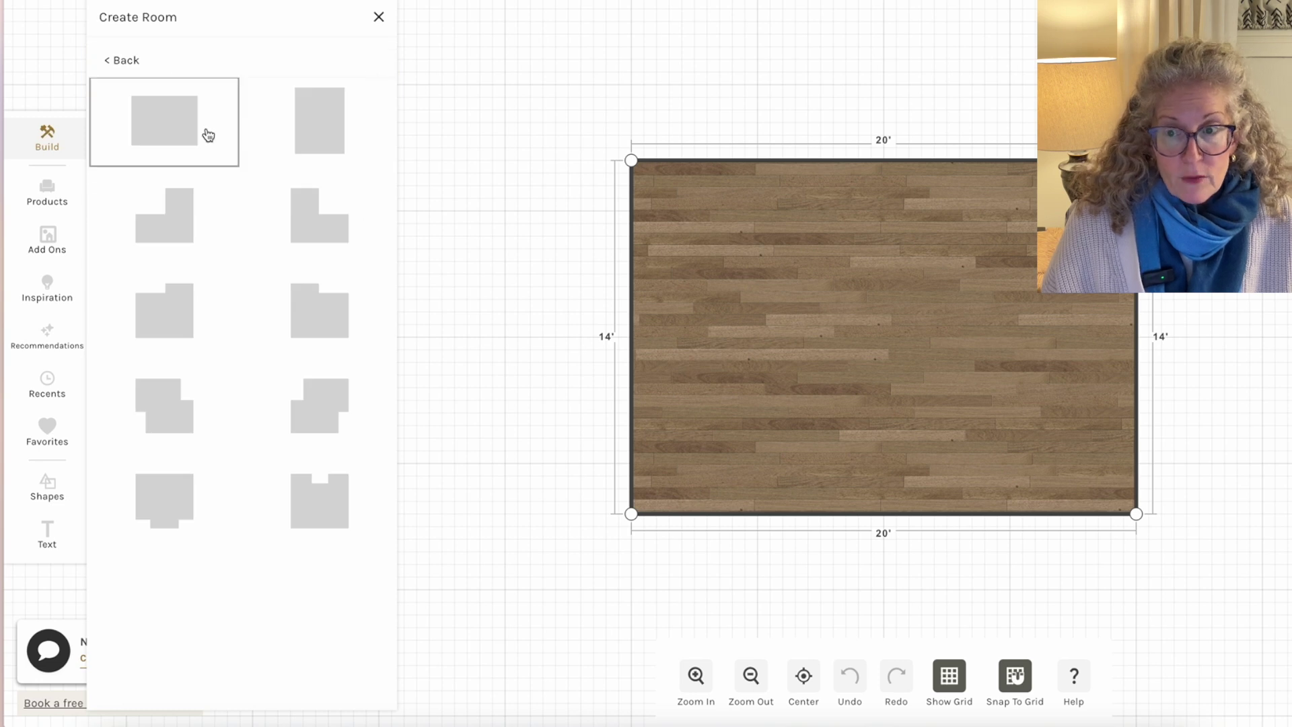
click(328, 147)
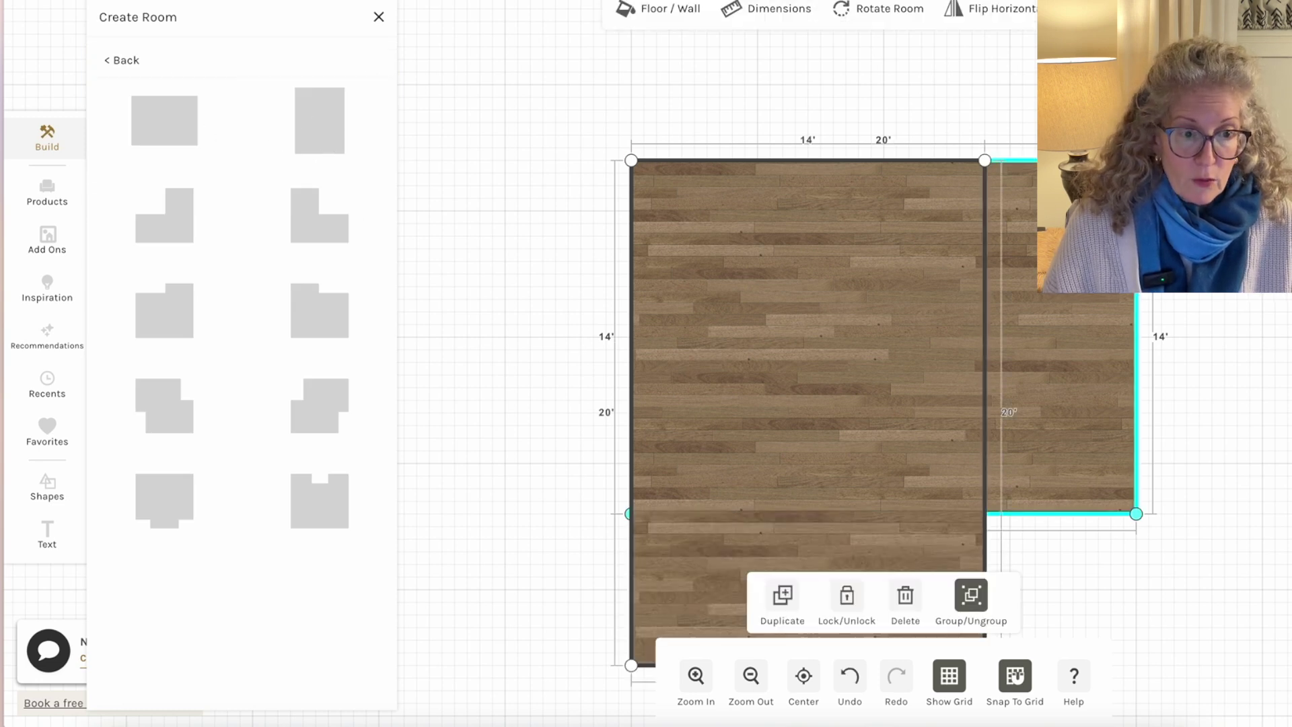
key(Delete)
Step: Move the upright room up and slightly right on the grid, and try to resize it from its upper-right corner
click(966, 315)
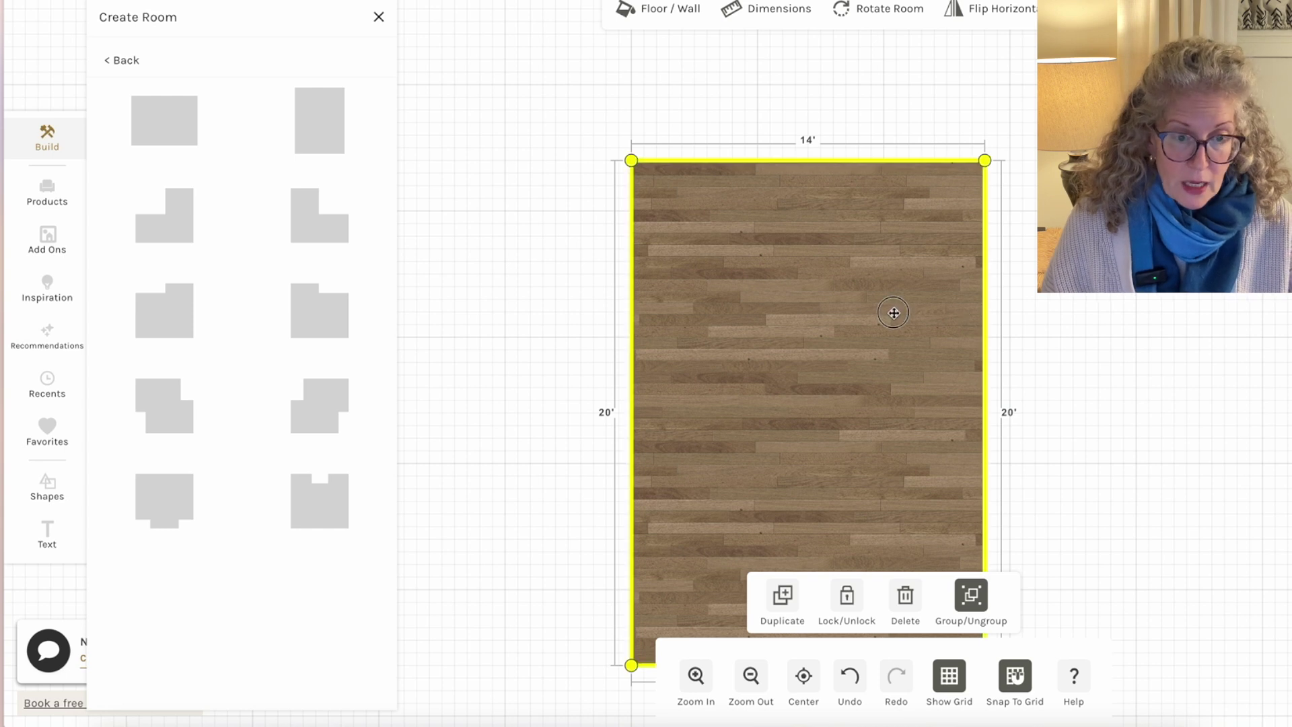
drag(893, 313, 919, 249)
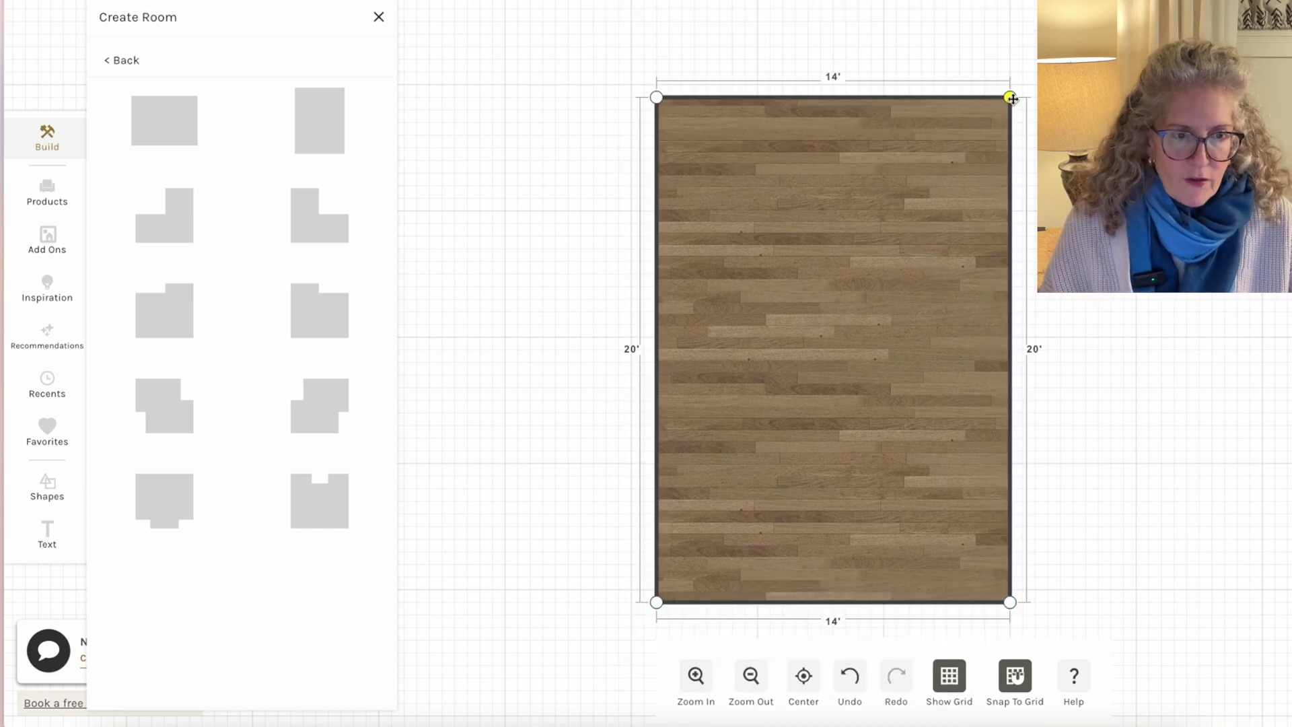
mouse_move(1022, 98)
mouse_down()
mouse_move(1074, 97)
mouse_move(1010, 97)
mouse_up()
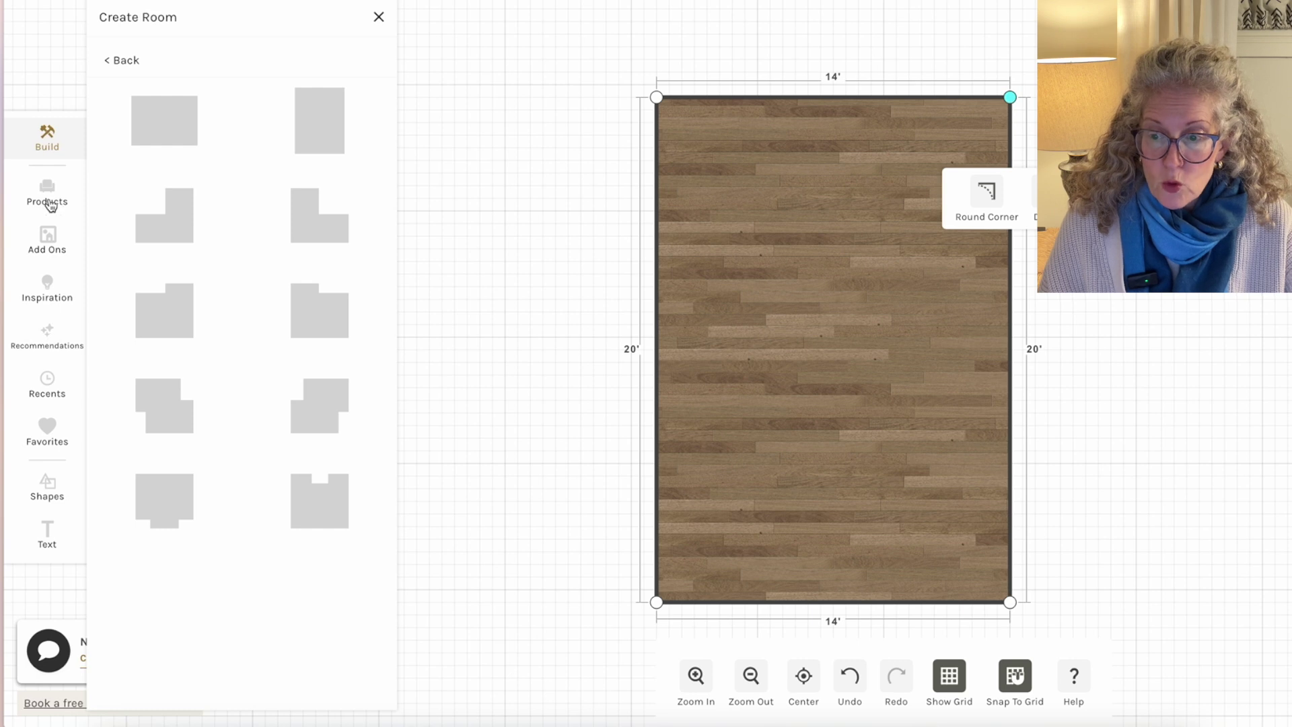
Step: Place a swinging door on the room's left wall near the lower corner and select it
click(115, 60)
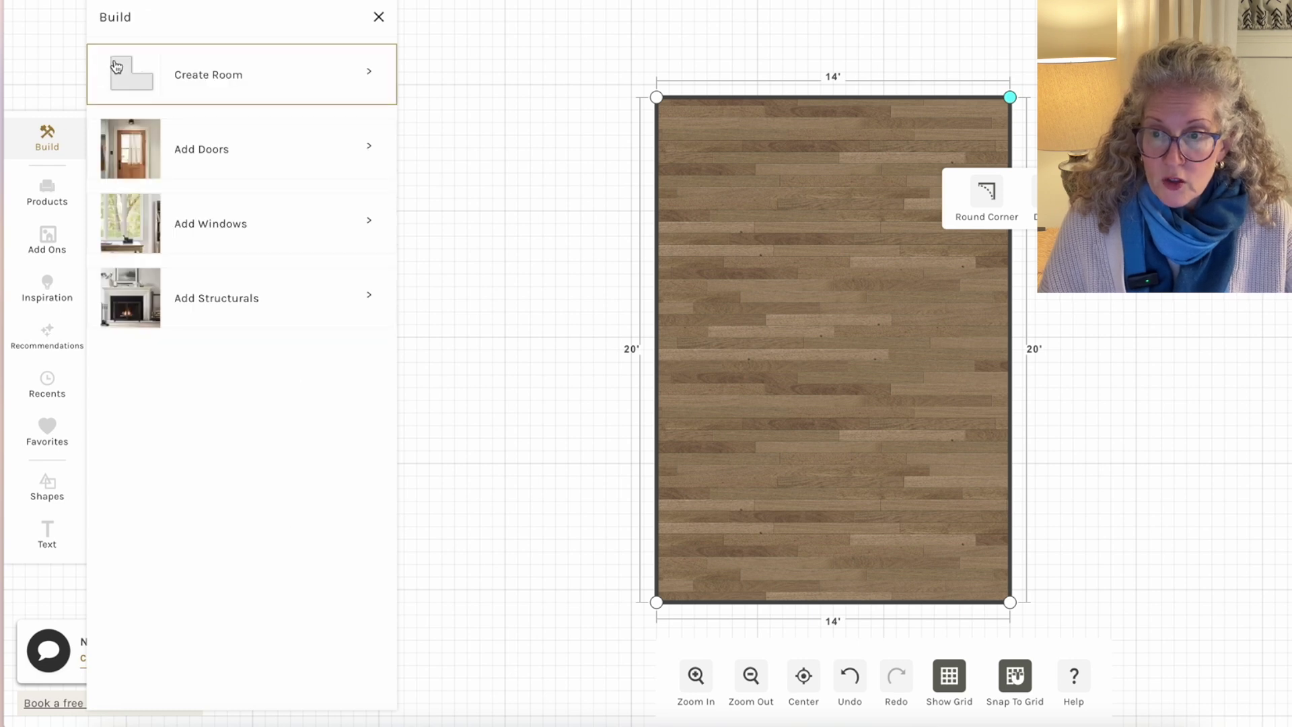
click(177, 143)
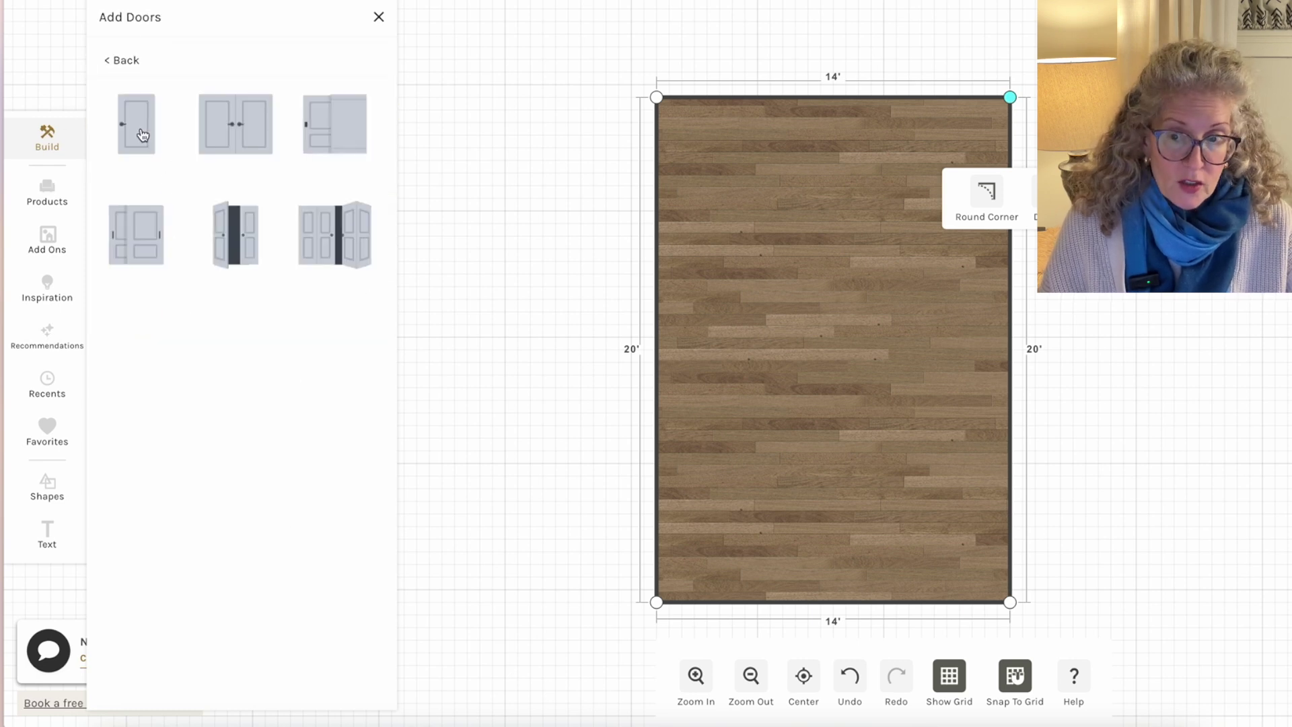
drag(143, 135, 661, 550)
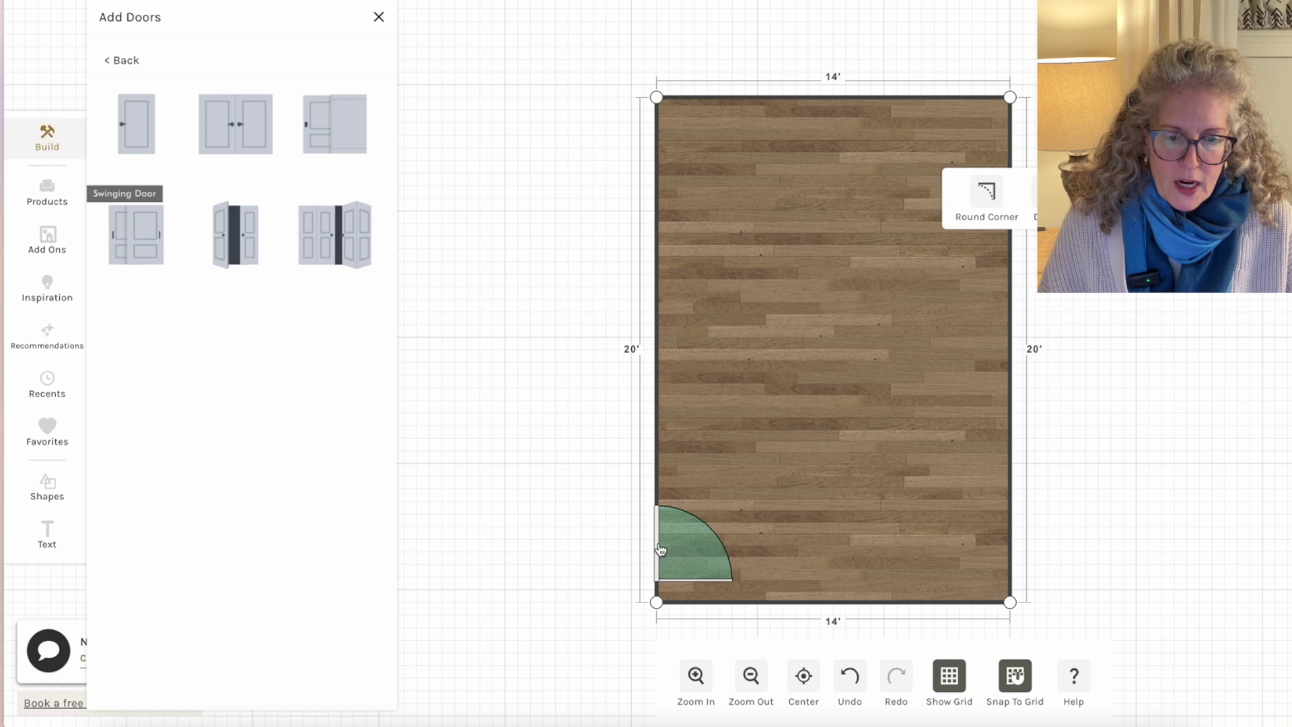
click(661, 550)
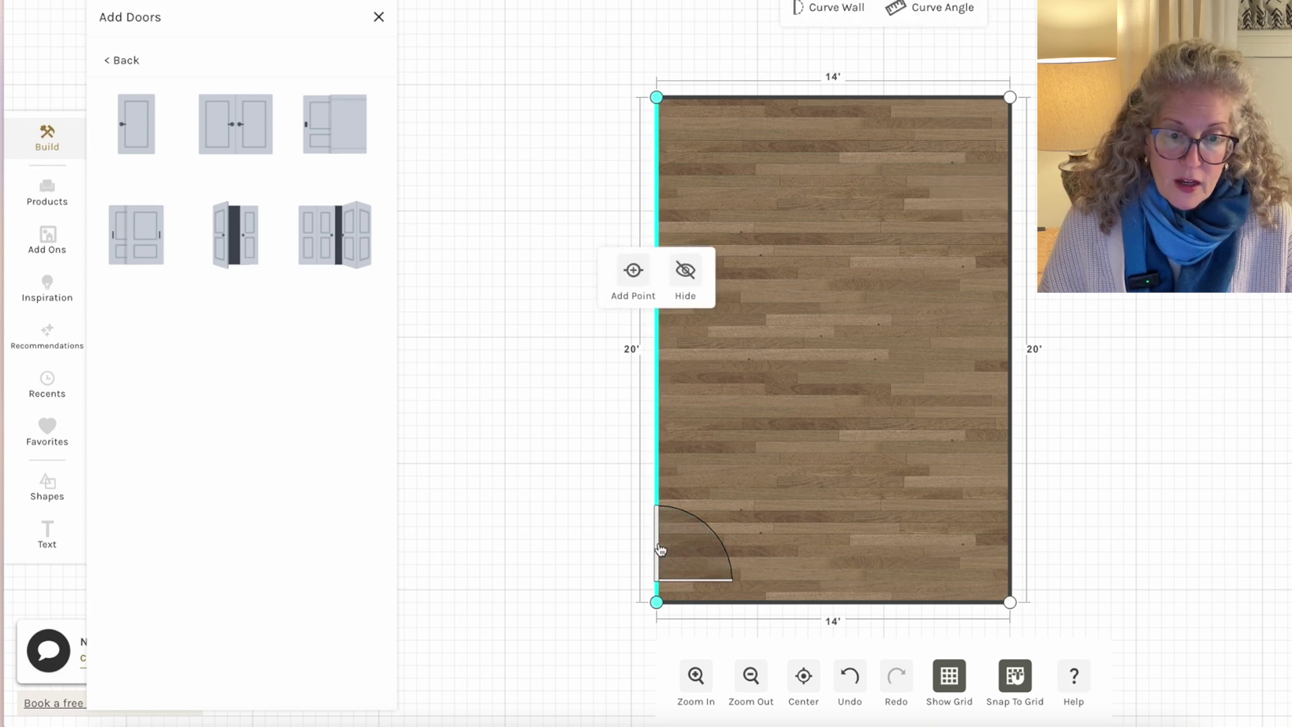
click(647, 544)
click(677, 545)
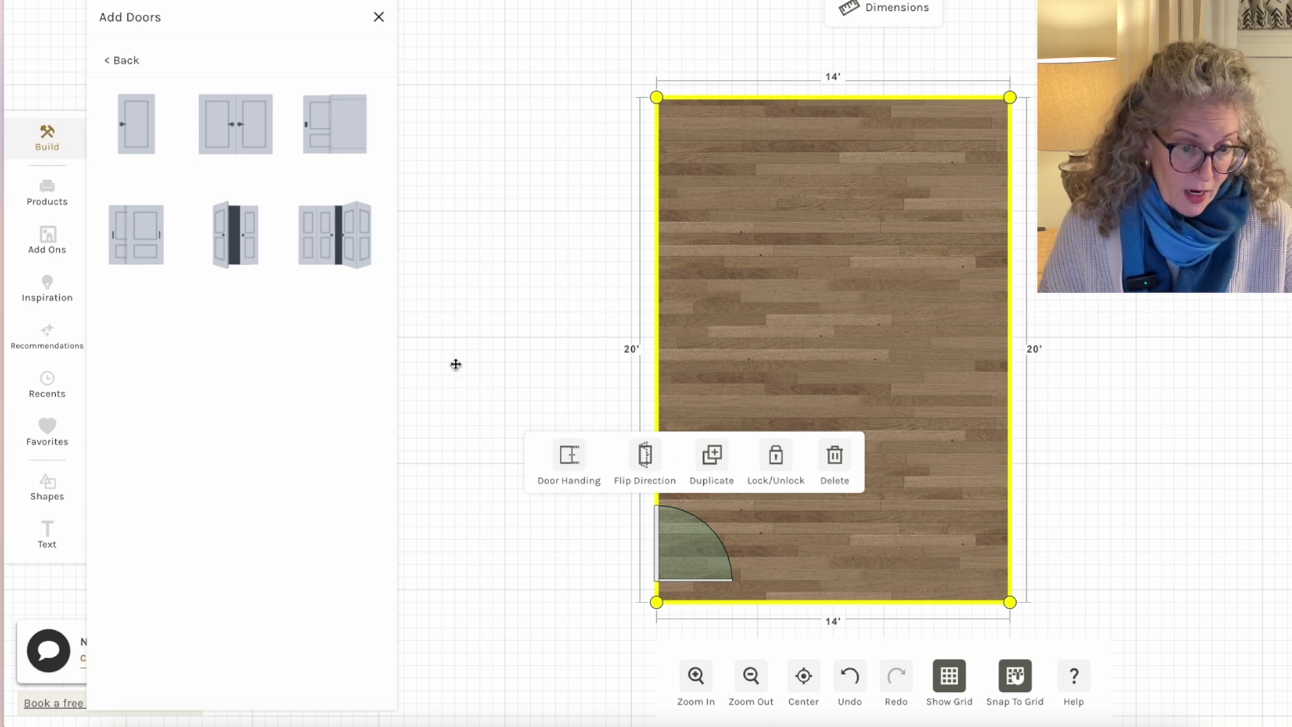
Step: Add a window to the room's top wall, near the left corner
click(121, 62)
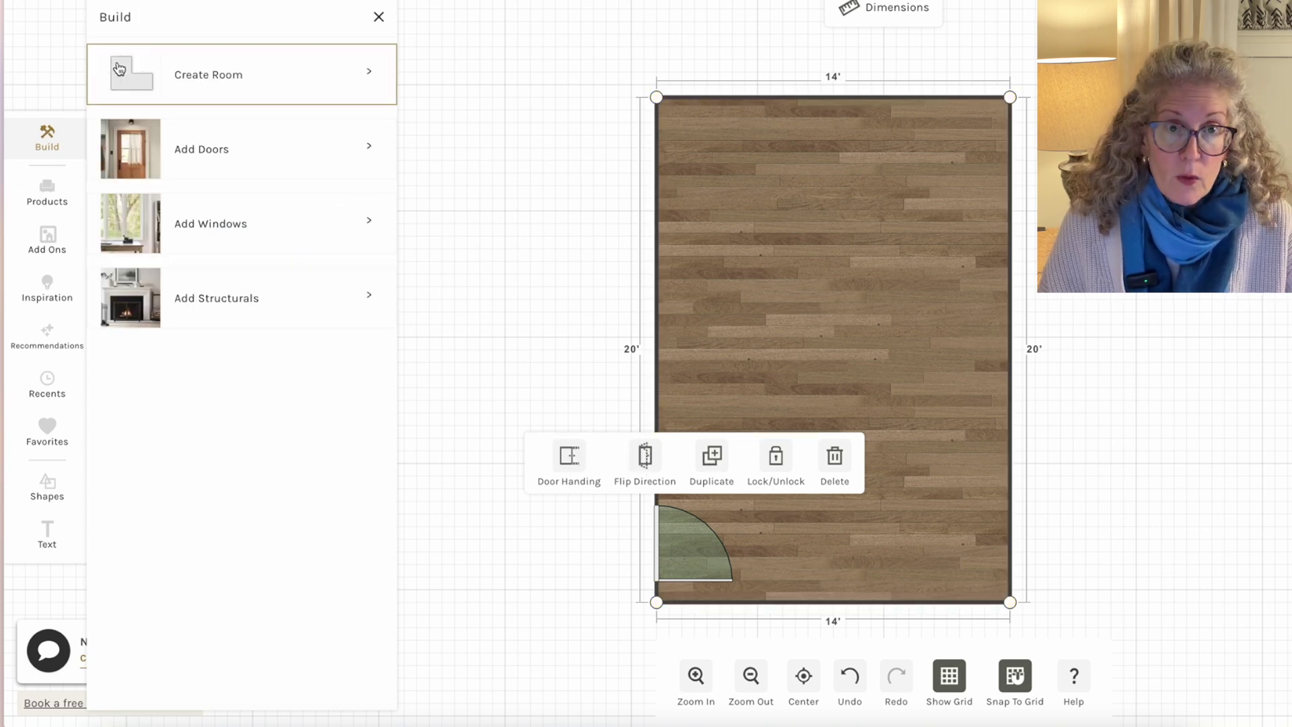
click(190, 226)
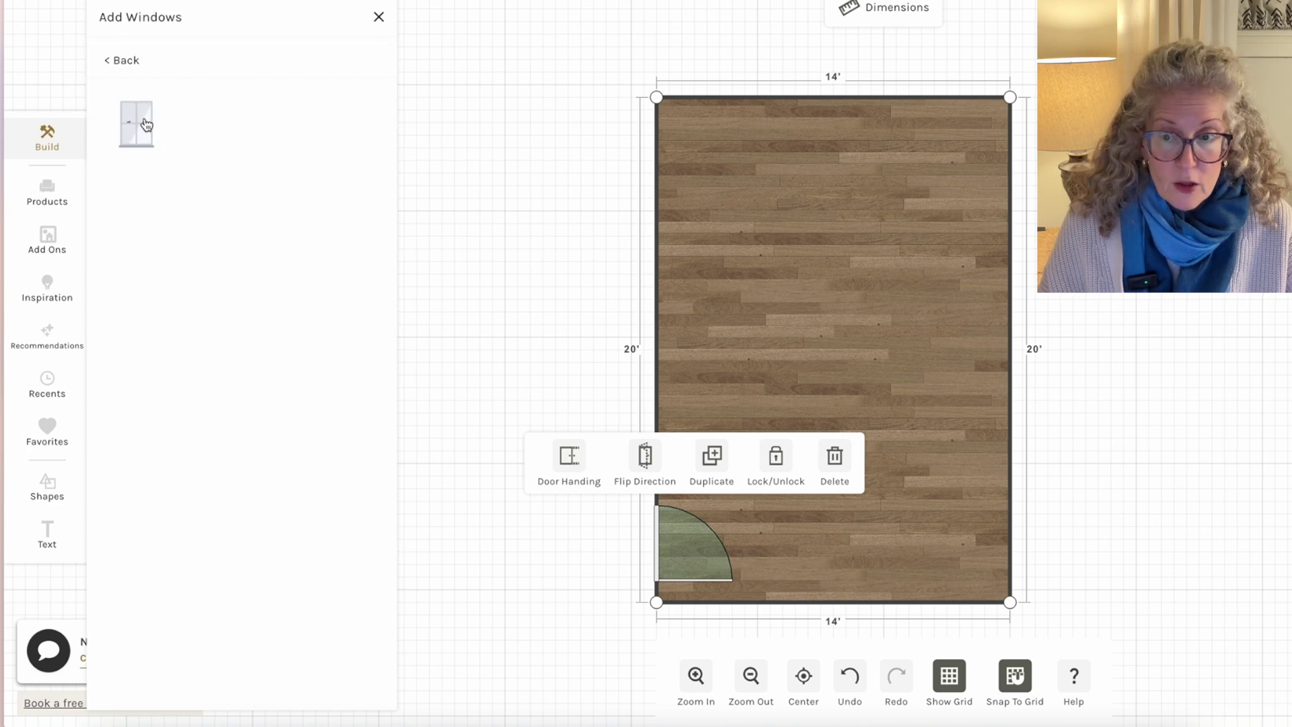
drag(136, 123, 754, 103)
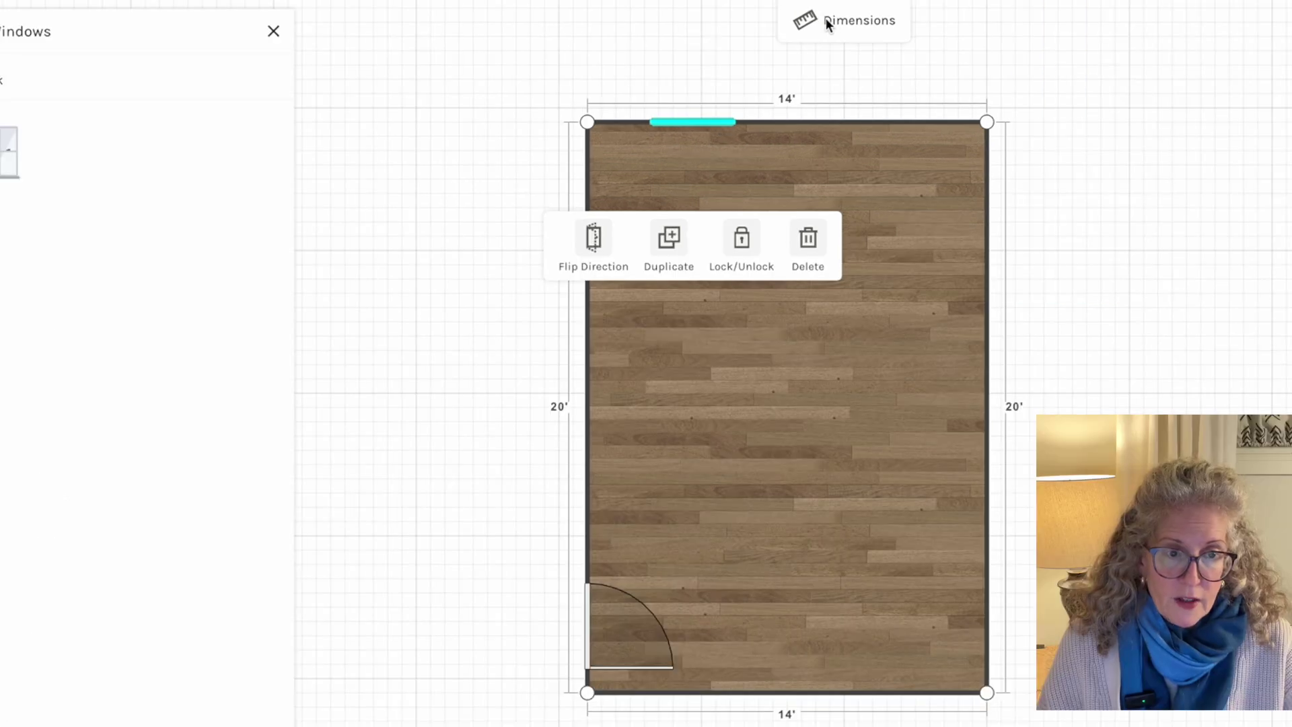
Step: Set the top-wall window's width to 3.6 ft
click(868, 8)
click(825, 149)
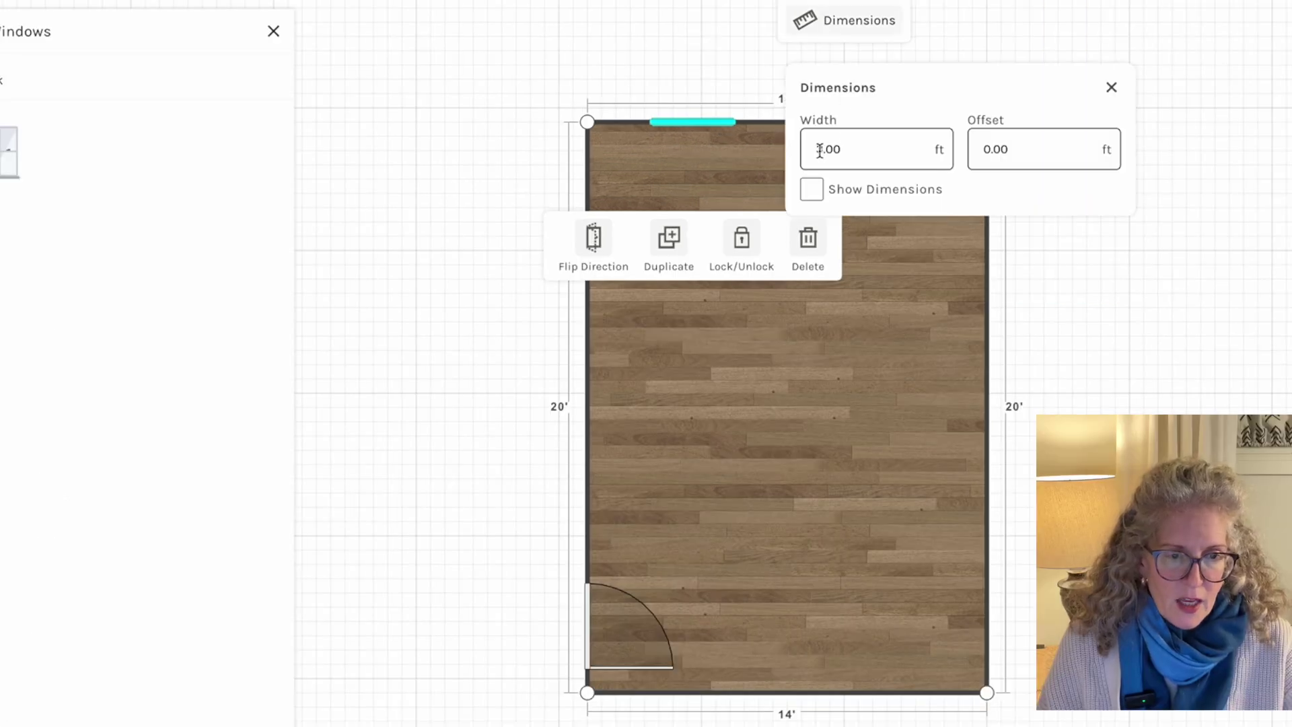
drag(825, 149, 845, 149)
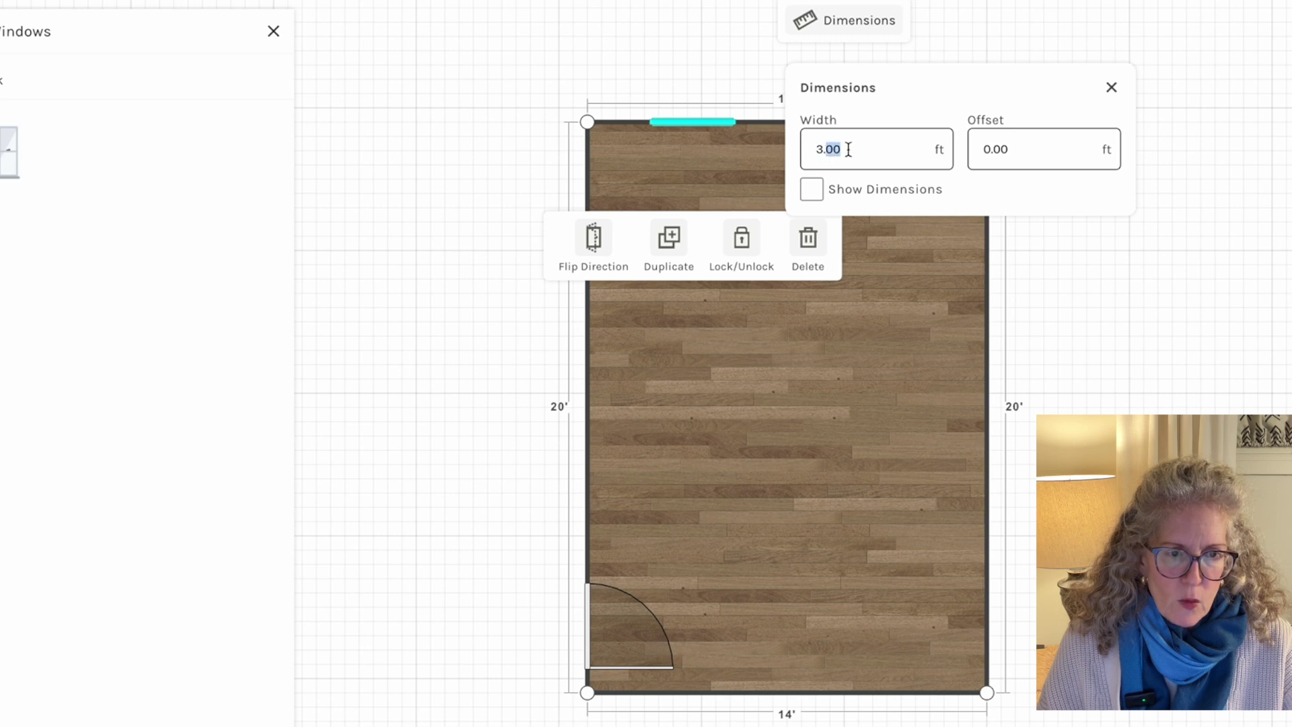
text(6)
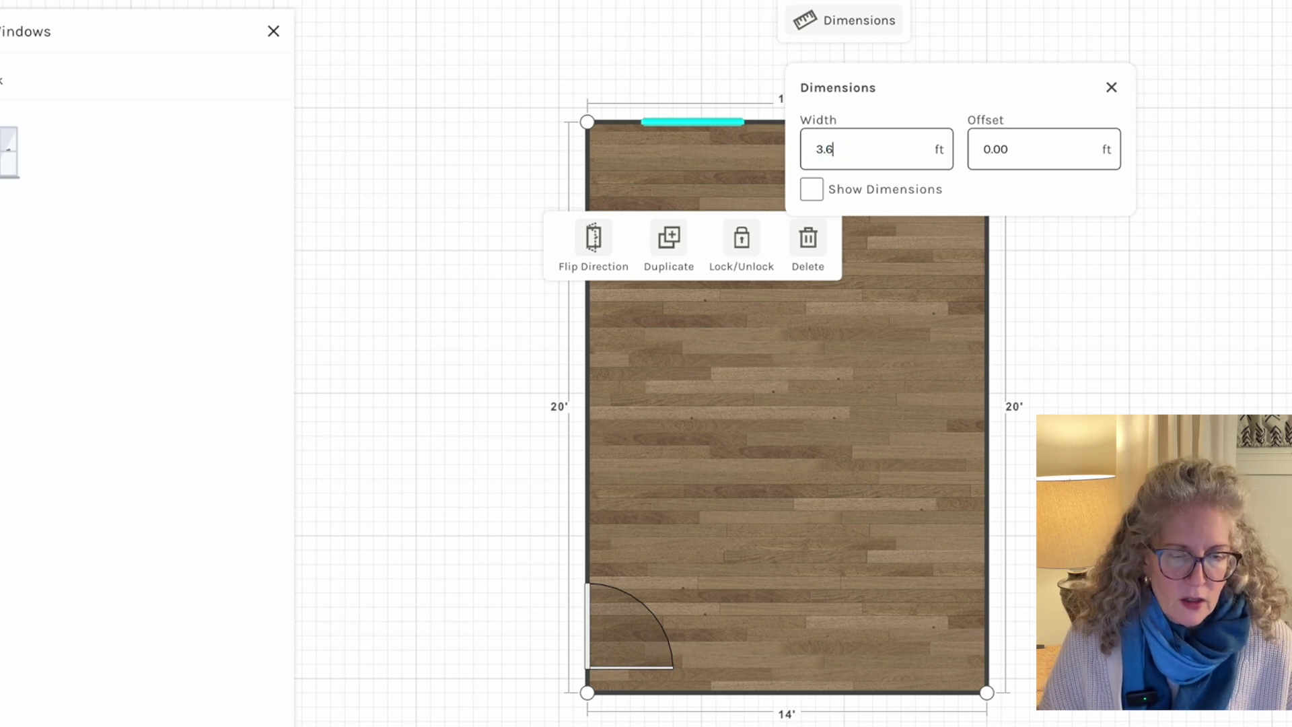
click(704, 177)
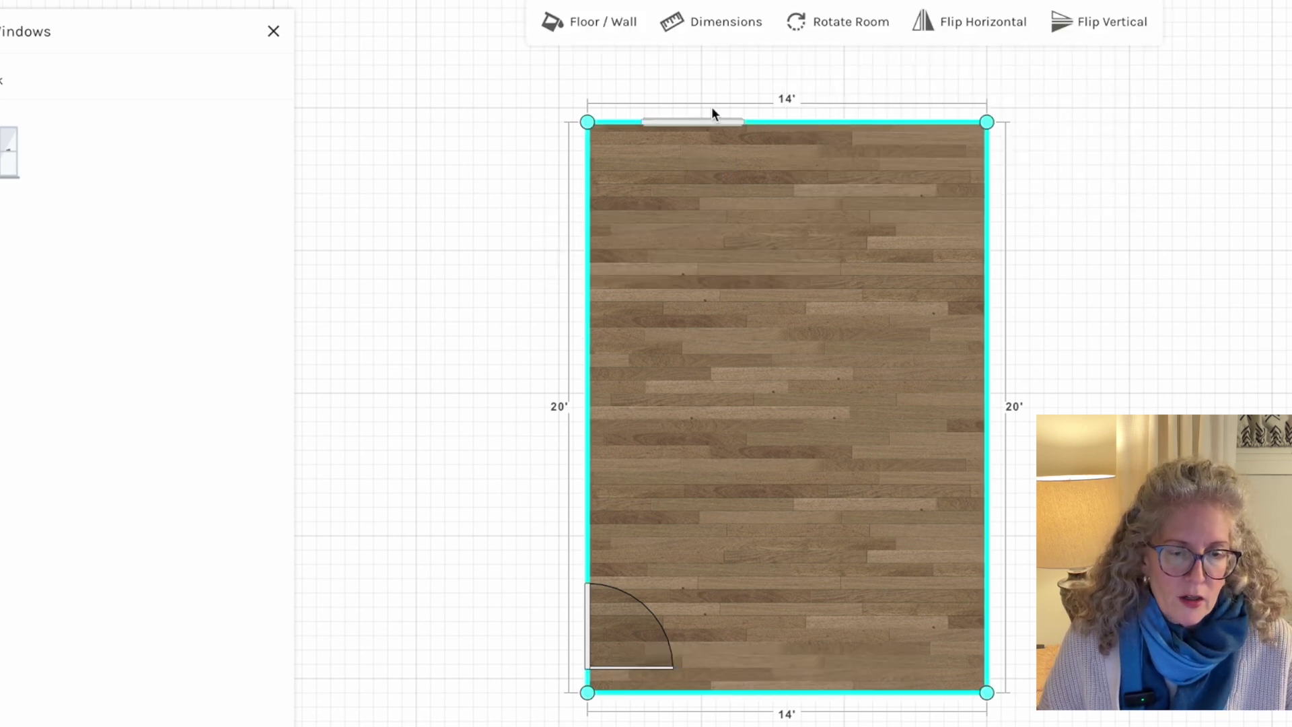
Step: Duplicate the top-wall window and position the copy on the same wall near the right corner
click(709, 130)
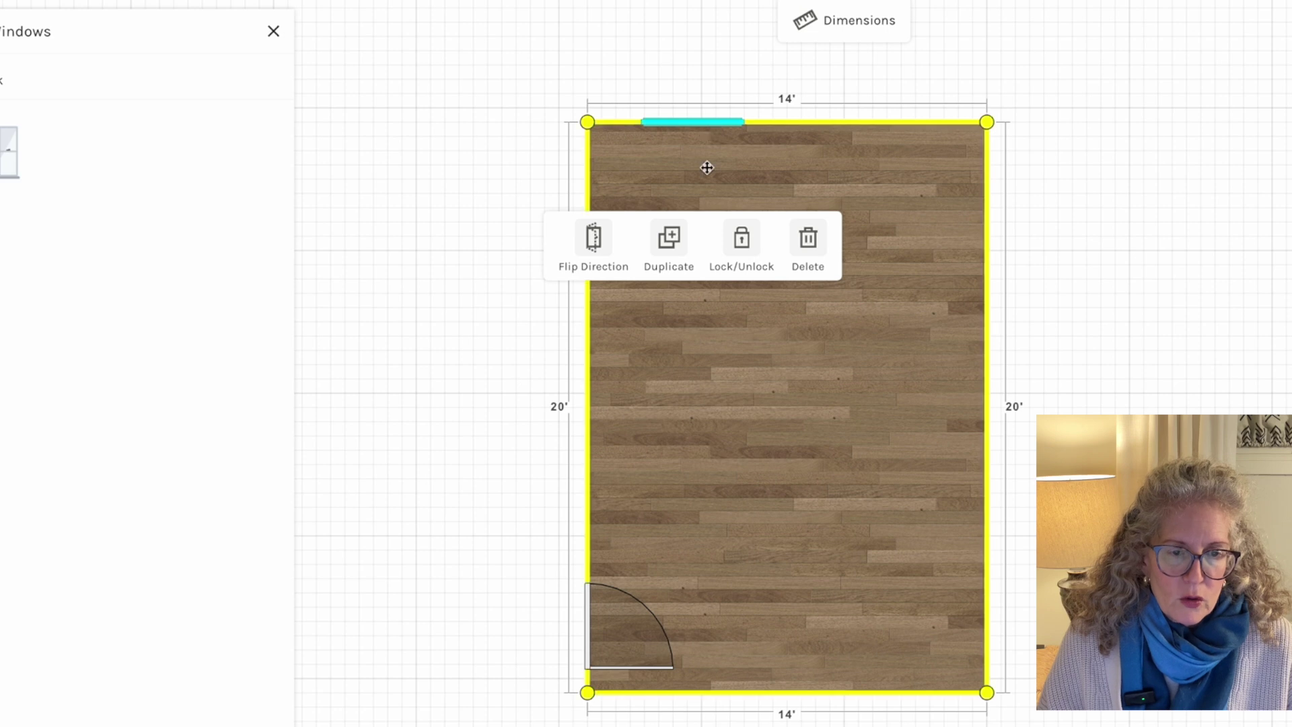
click(683, 237)
drag(732, 128, 888, 122)
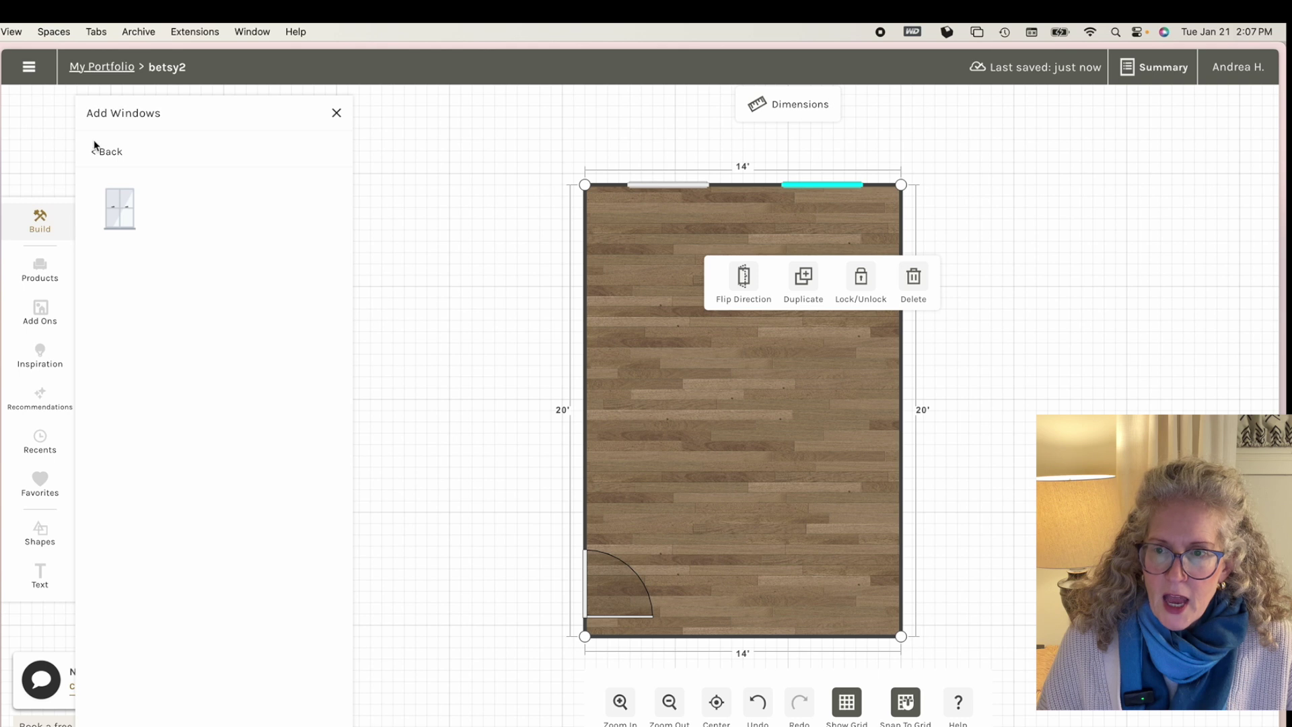
Step: Add the door that slides along the wall to the room's right wall and position it near the lower corner
click(2, 80)
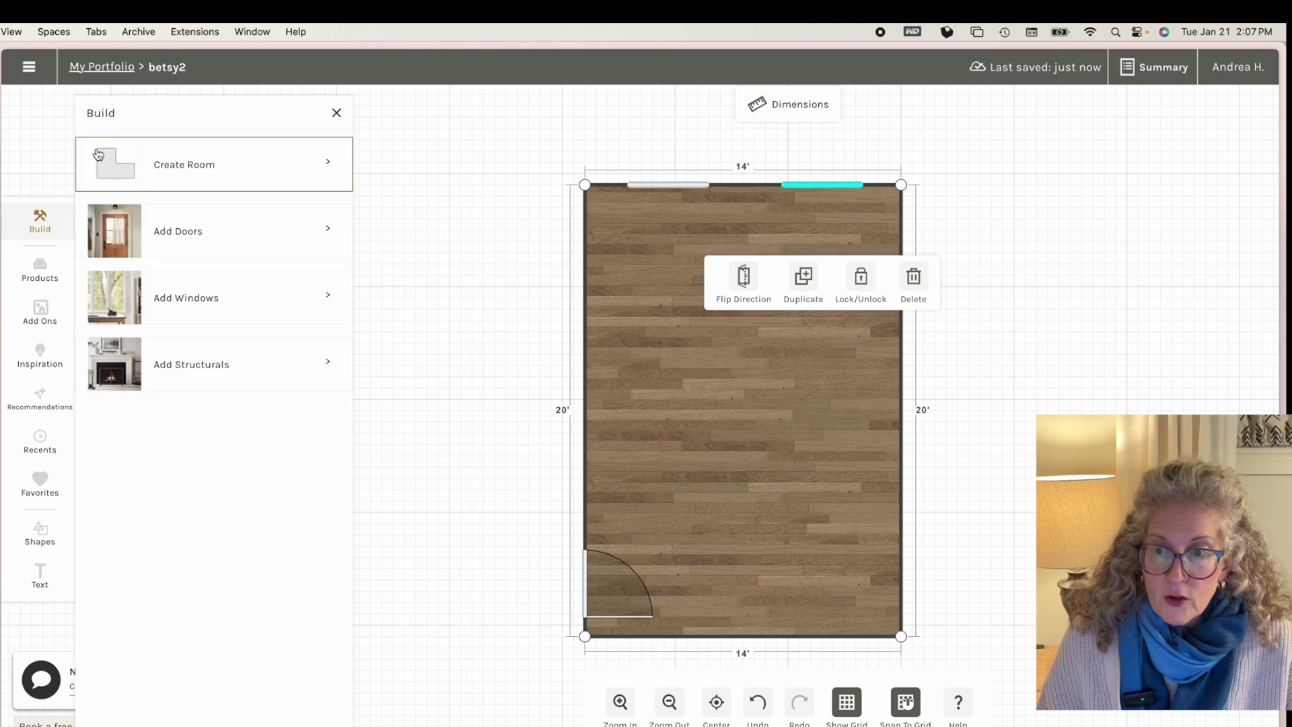
click(163, 237)
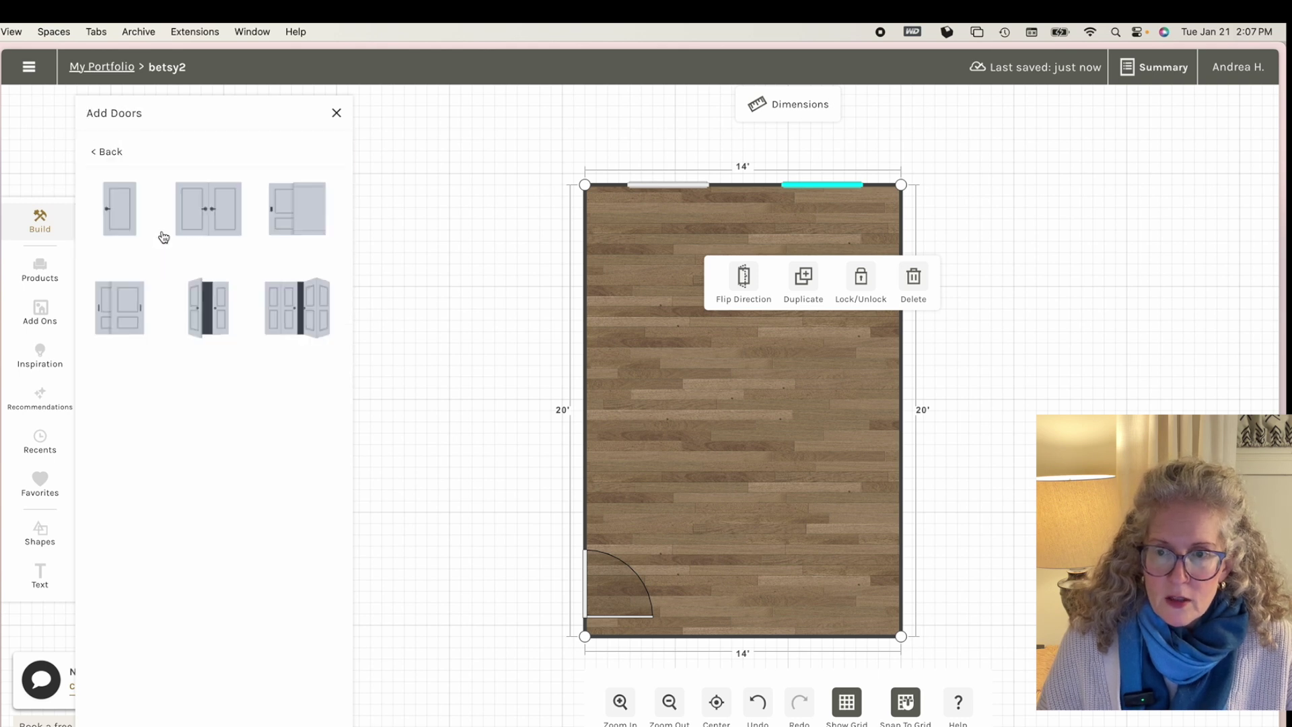
click(314, 227)
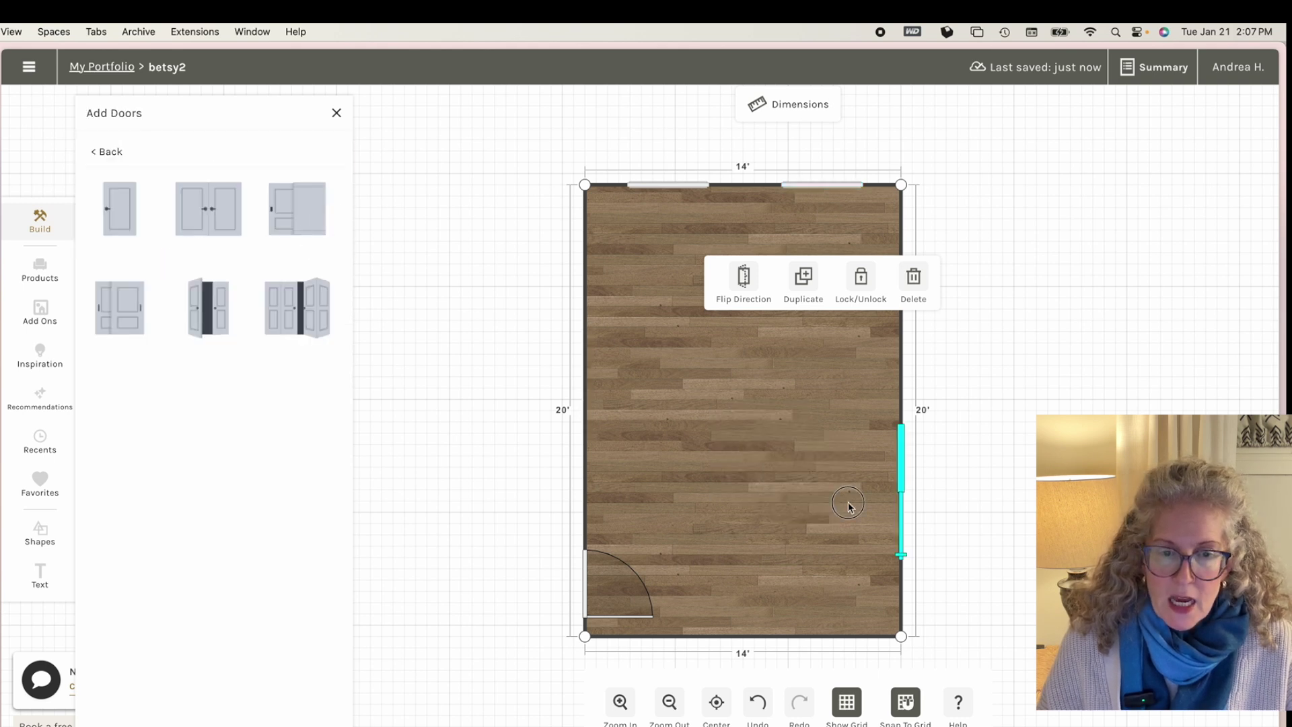
click(872, 540)
click(898, 519)
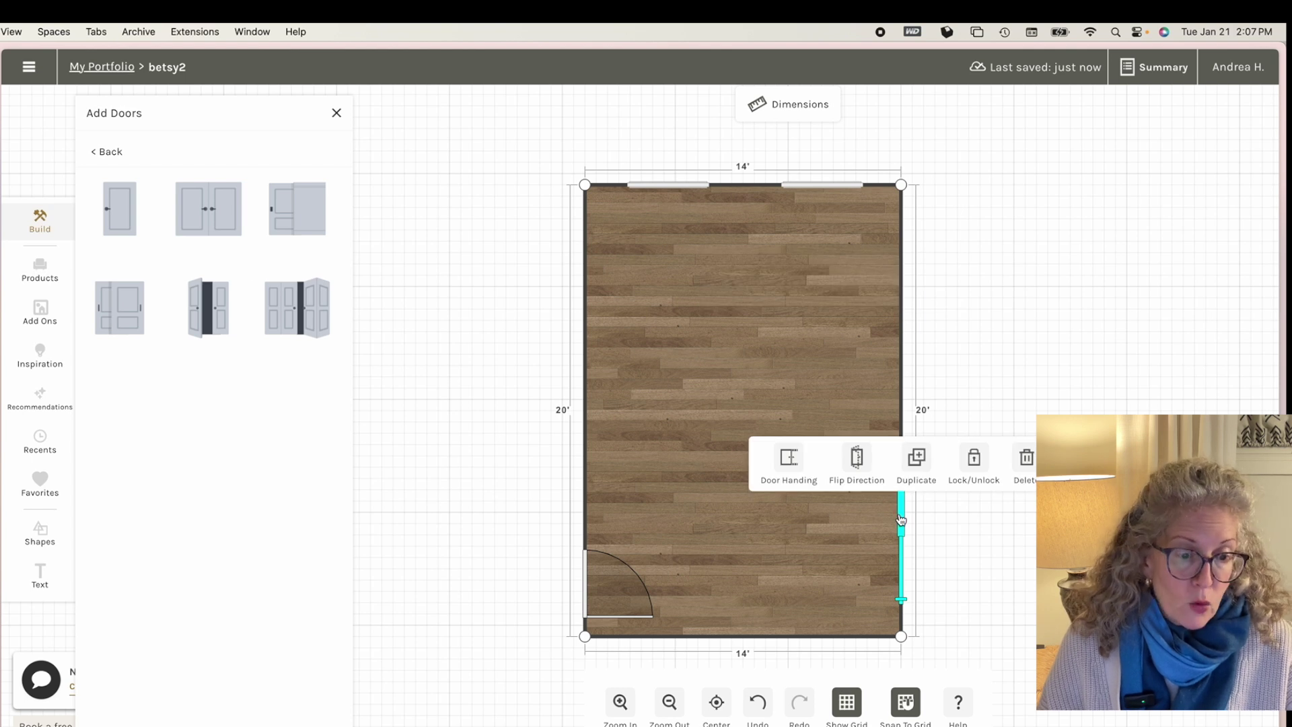
Step: Set the sliding door's width to 4 ft and move it slightly closer to the right wall's lower corner
click(801, 105)
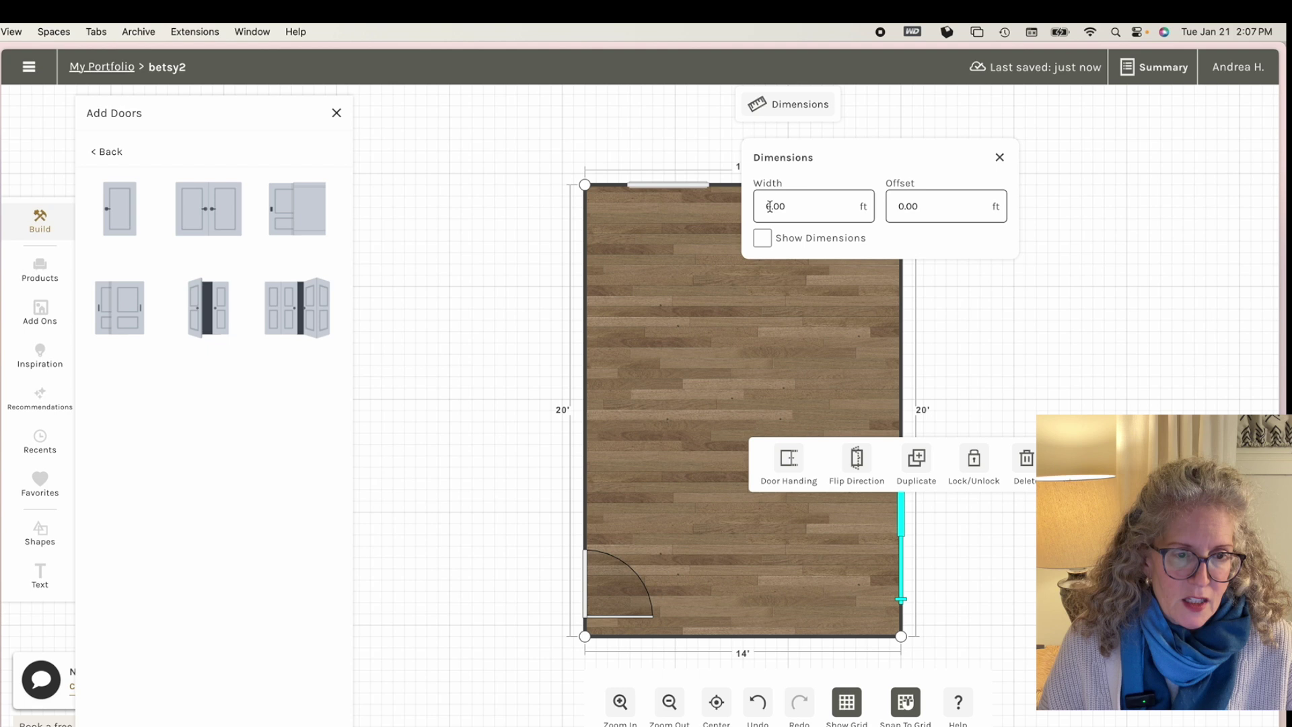
drag(769, 206, 762, 206)
text(4)
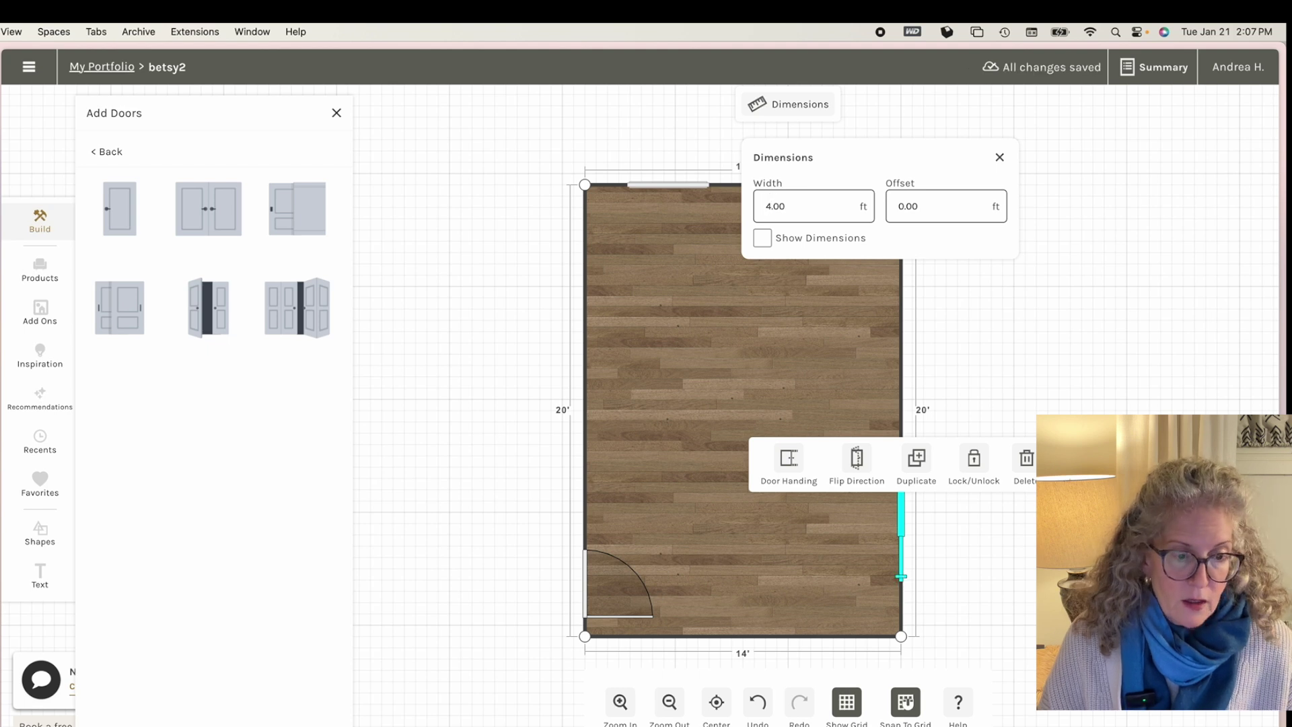
click(969, 281)
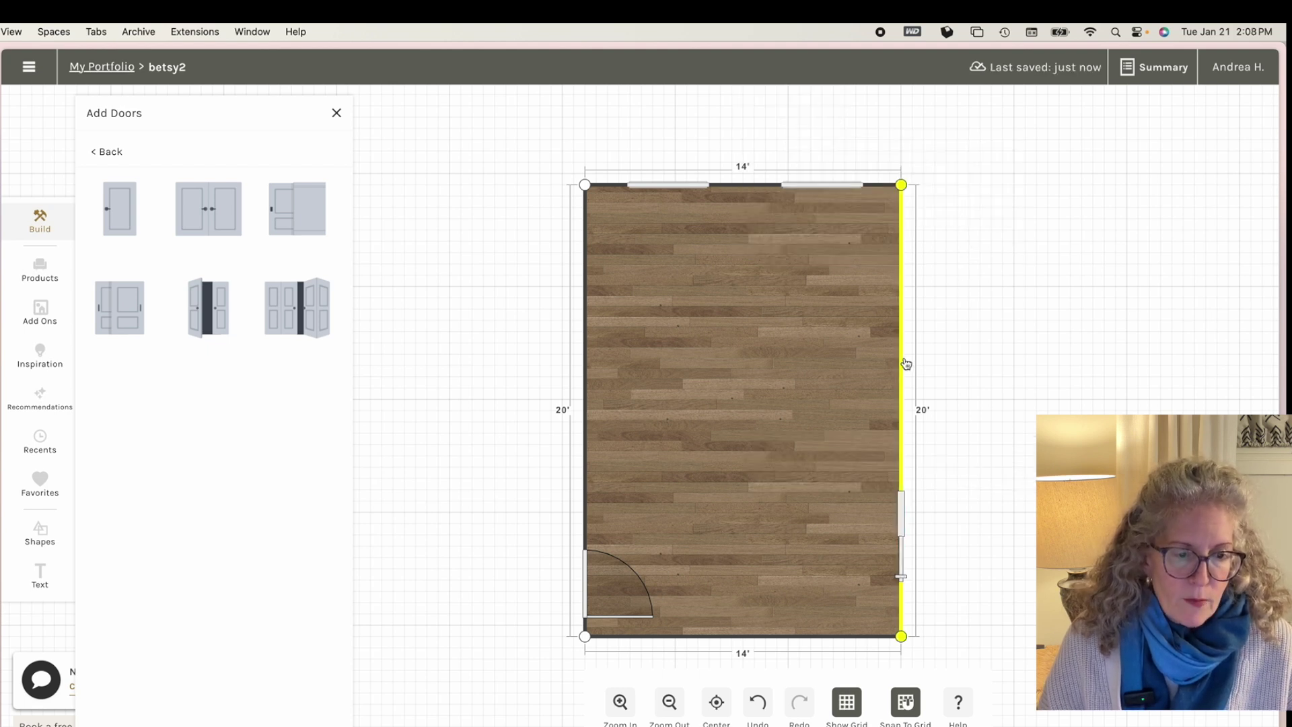
click(903, 523)
drag(903, 524, 903, 541)
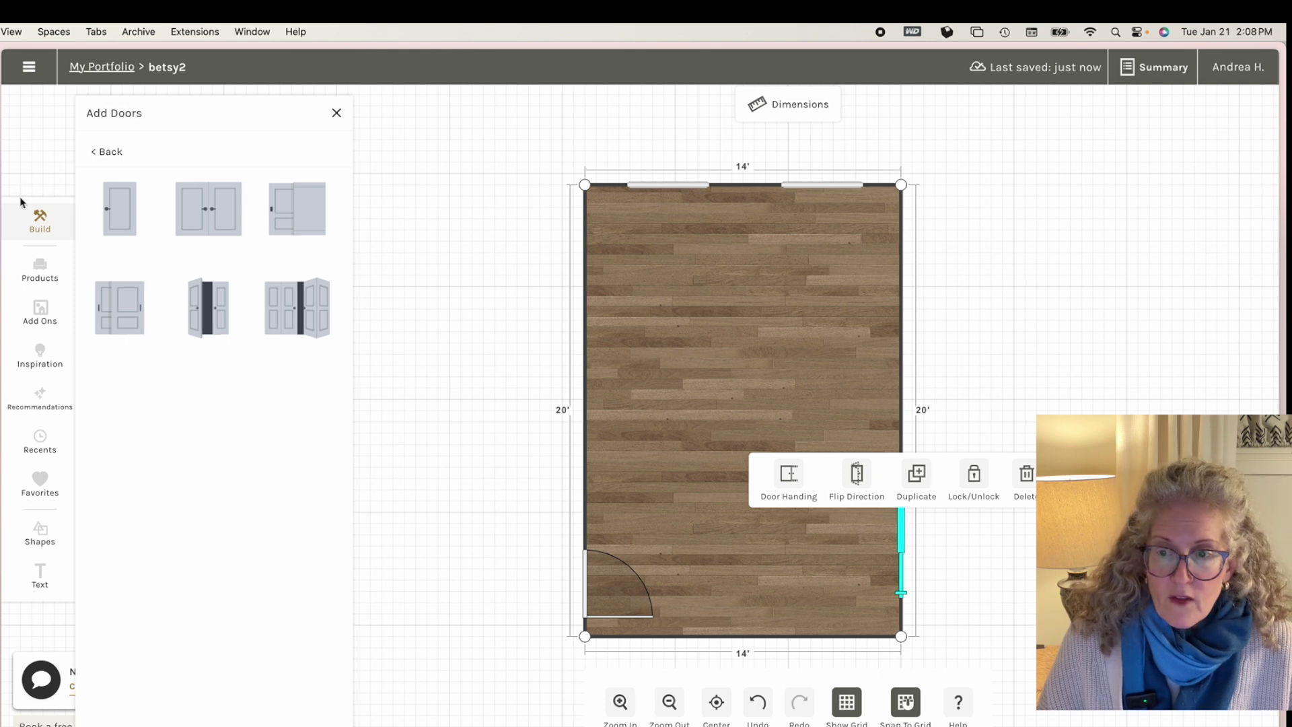
Step: Search the product catalog for "sofa" and browse the matching items
click(42, 276)
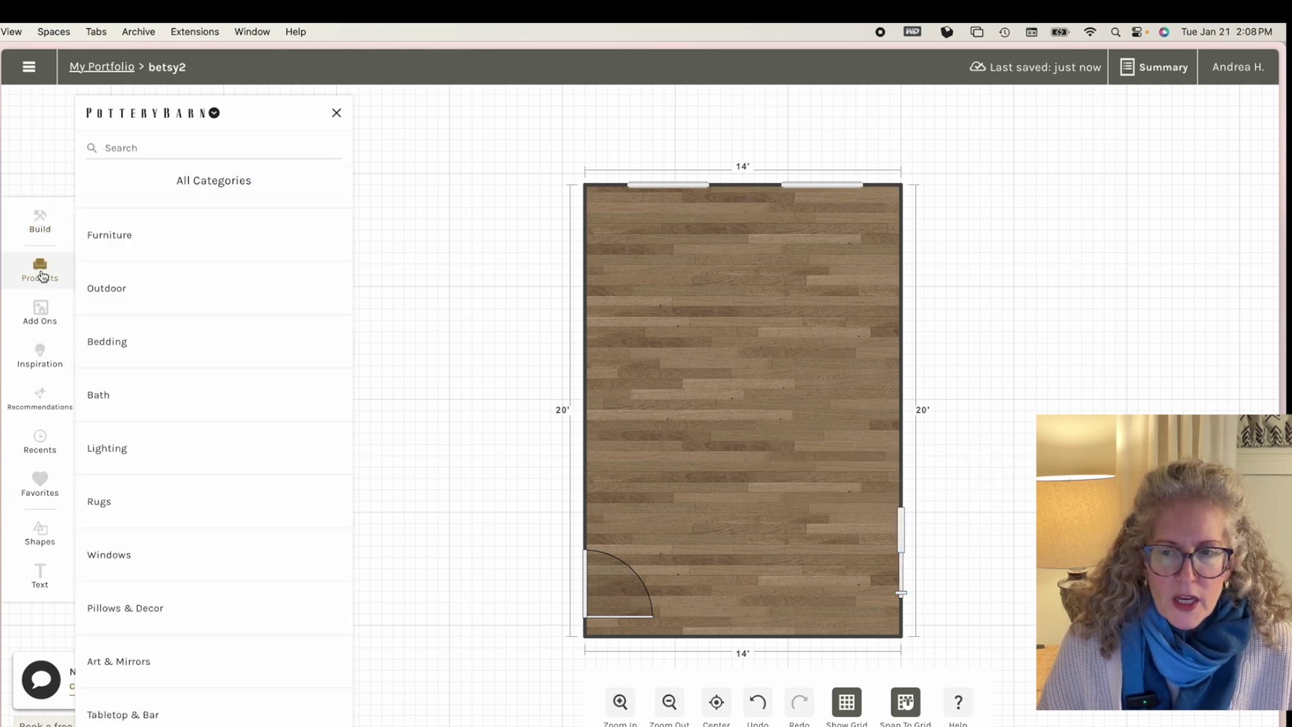
click(137, 148)
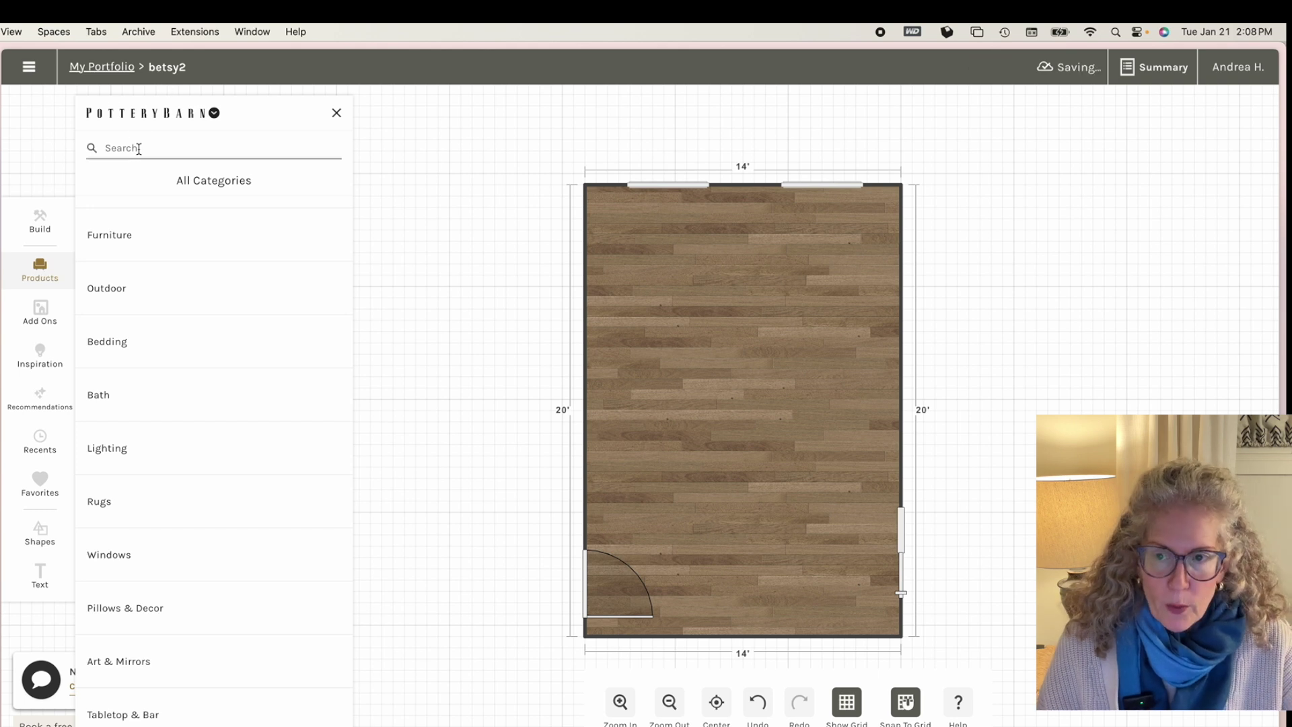
text(sofa)
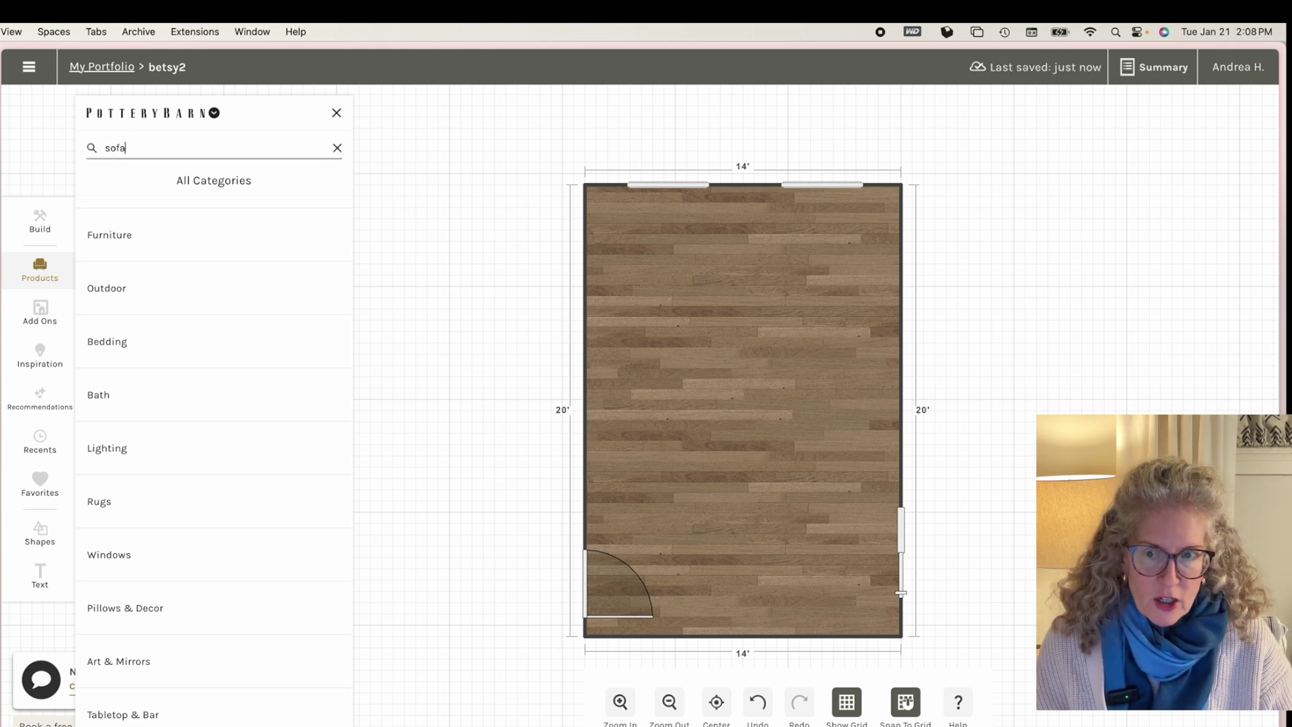
key(Return)
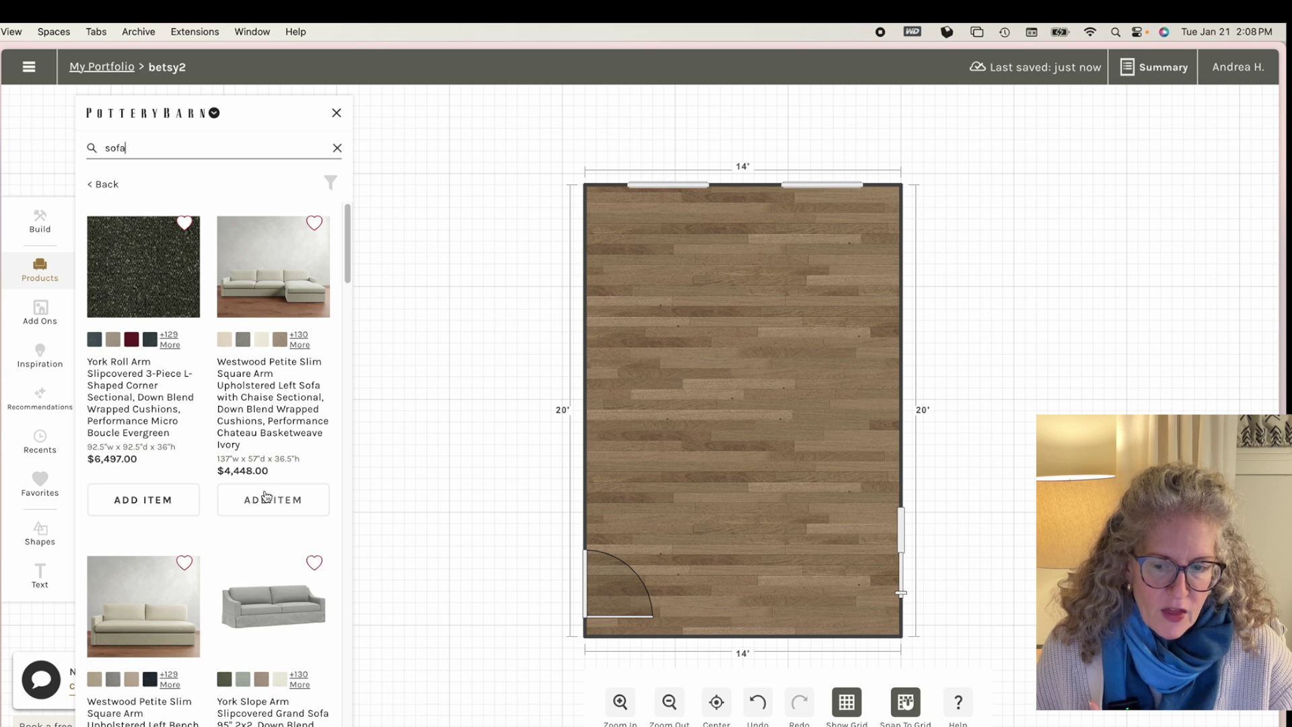
scroll(266, 496, down, 1)
scroll(266, 496, down, 10)
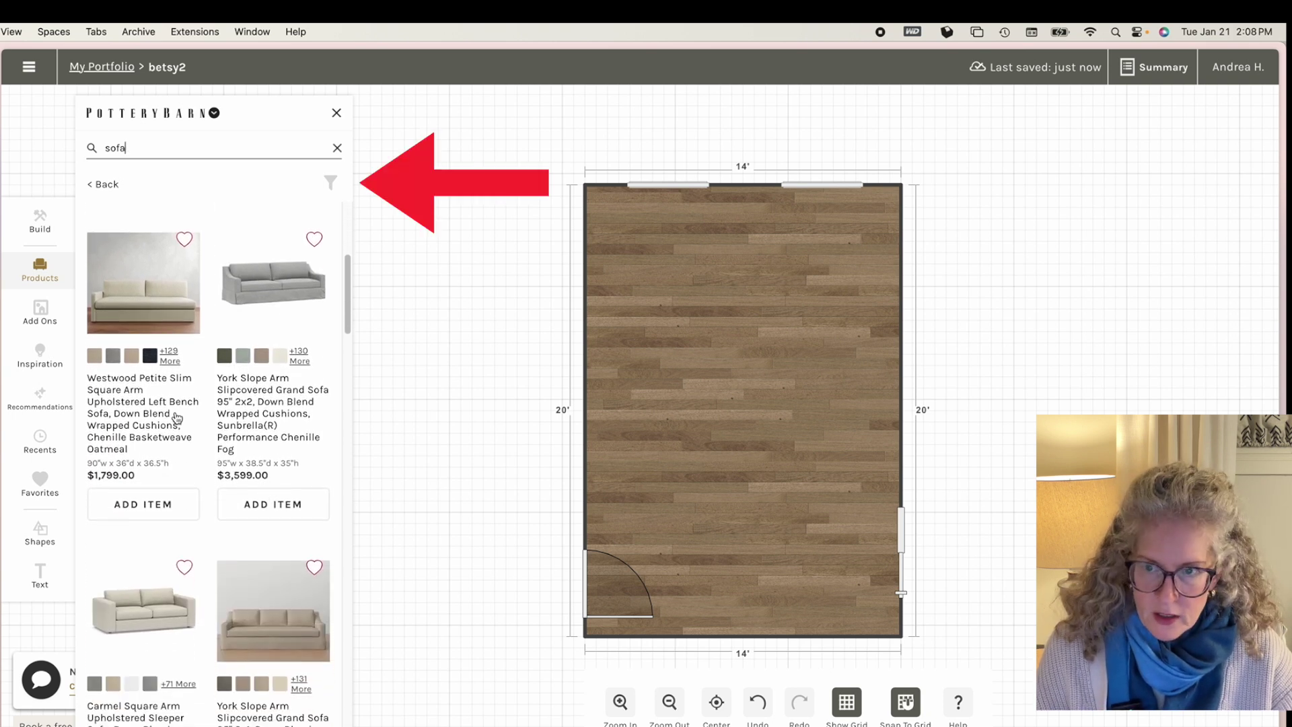
Step: Filter the sofa results to a maximum width of about 87.2 inches
click(331, 180)
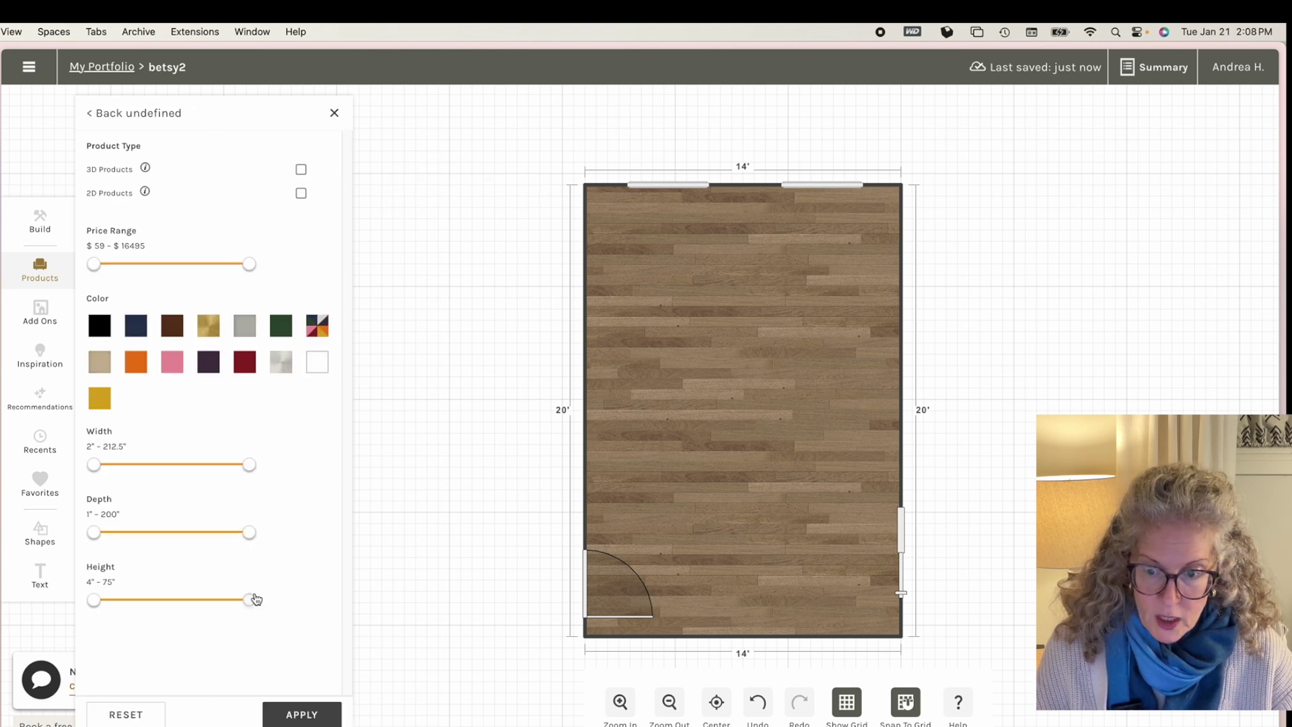
drag(253, 465, 157, 467)
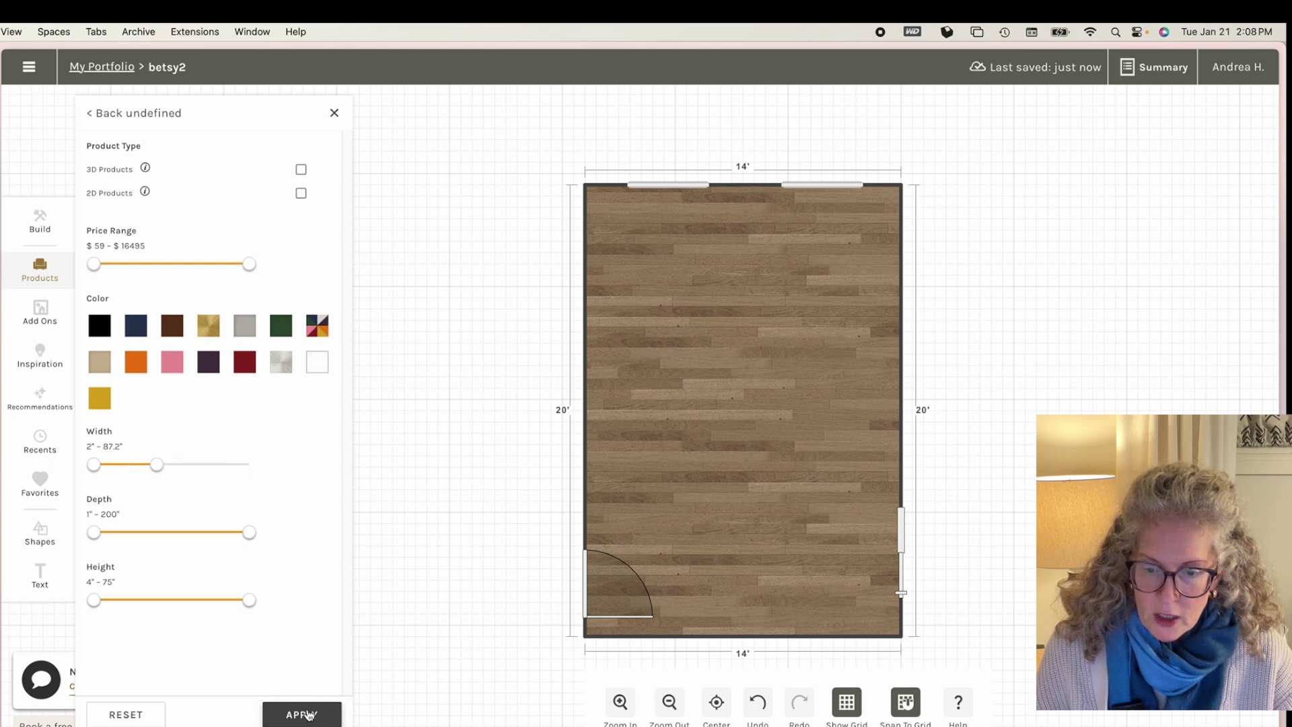
click(309, 714)
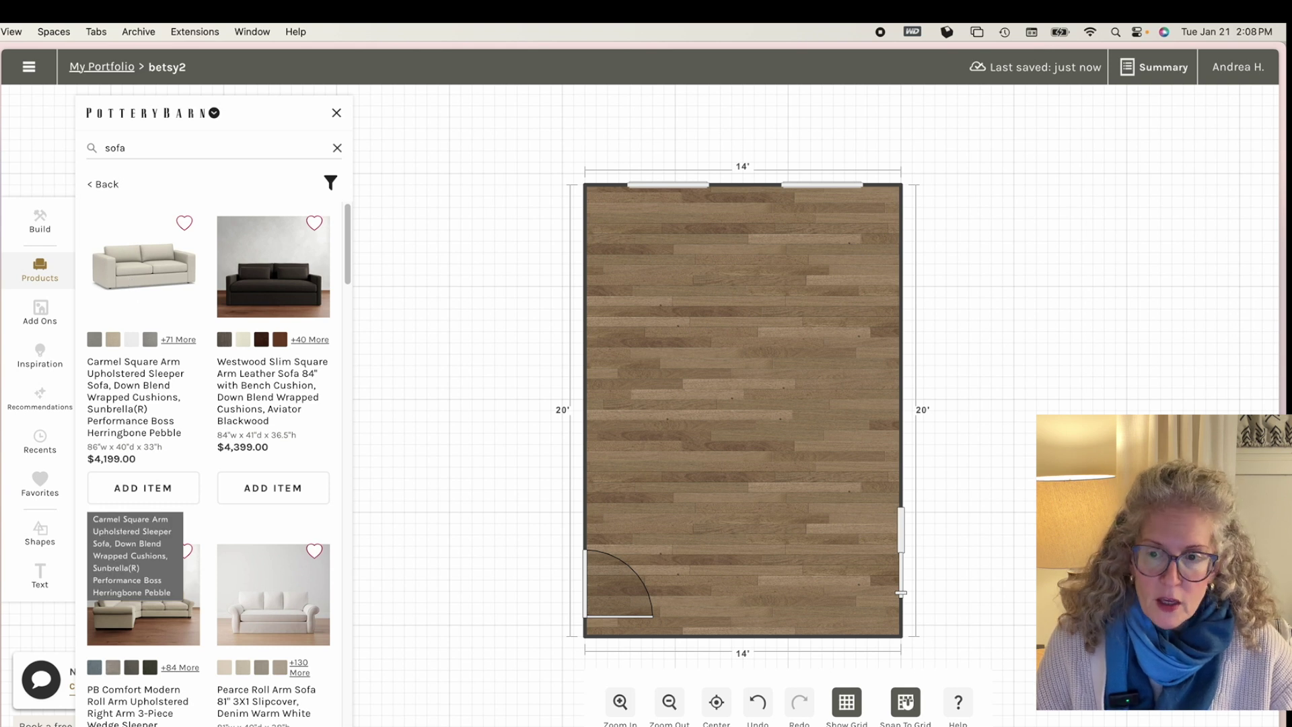
Step: Place the Carmel Square Arm Upholstered Sleeper Sofa in the room's upper half and rotate it to face the right wall
drag(132, 281, 731, 361)
click(724, 360)
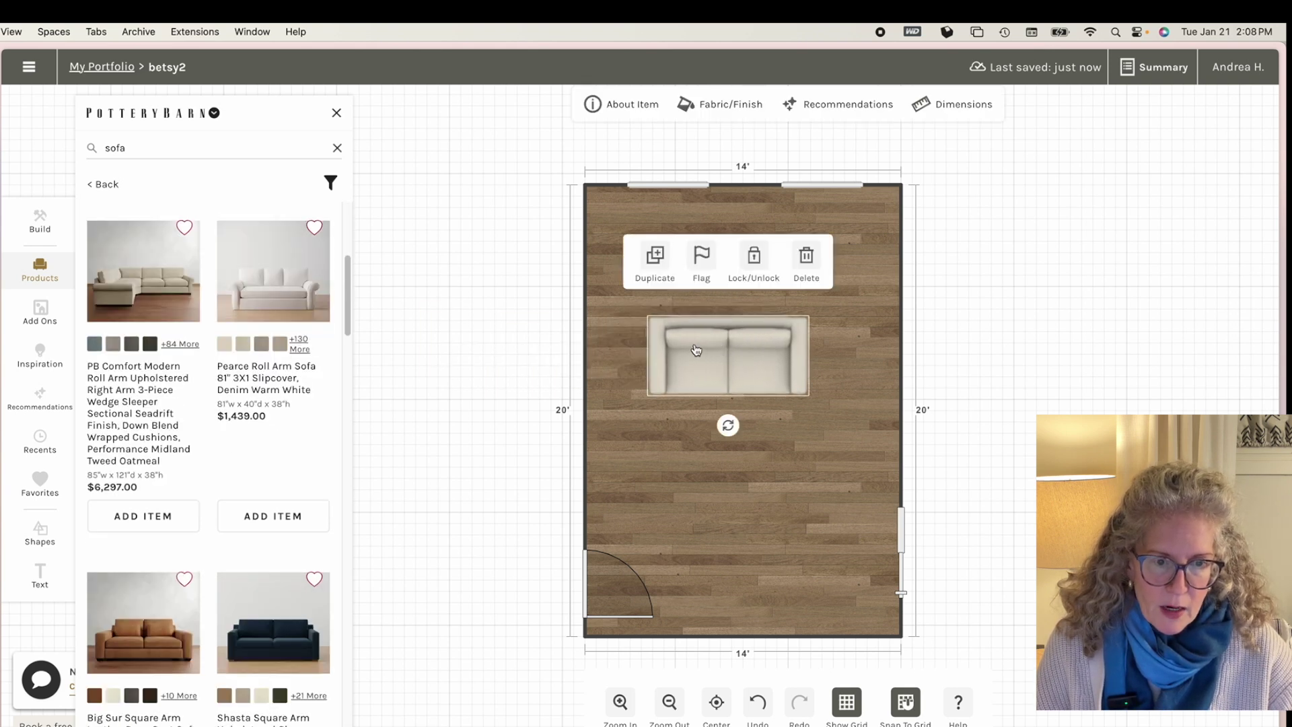
drag(723, 428, 808, 358)
drag(727, 356, 703, 362)
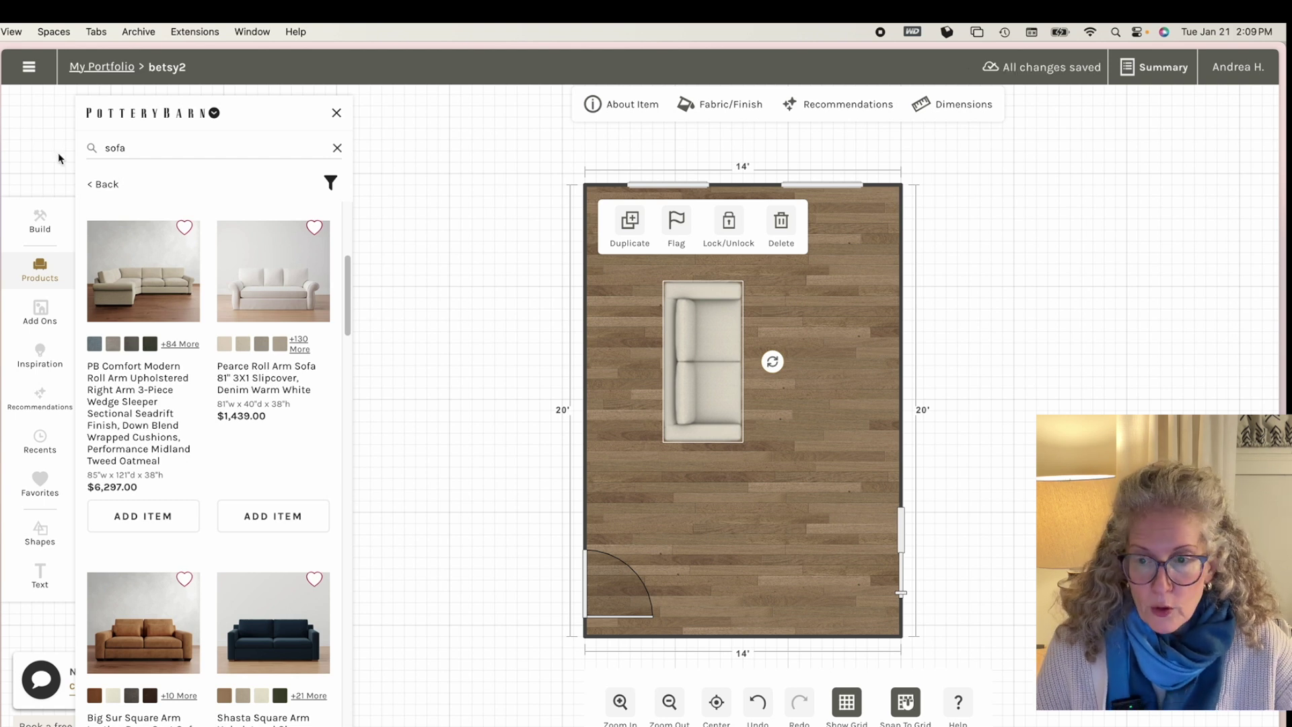
Step: Search the catalog for "rug" and place the 5 x 8' Custom Tile Print Wool Rug in front of the sofa
double_click(155, 148)
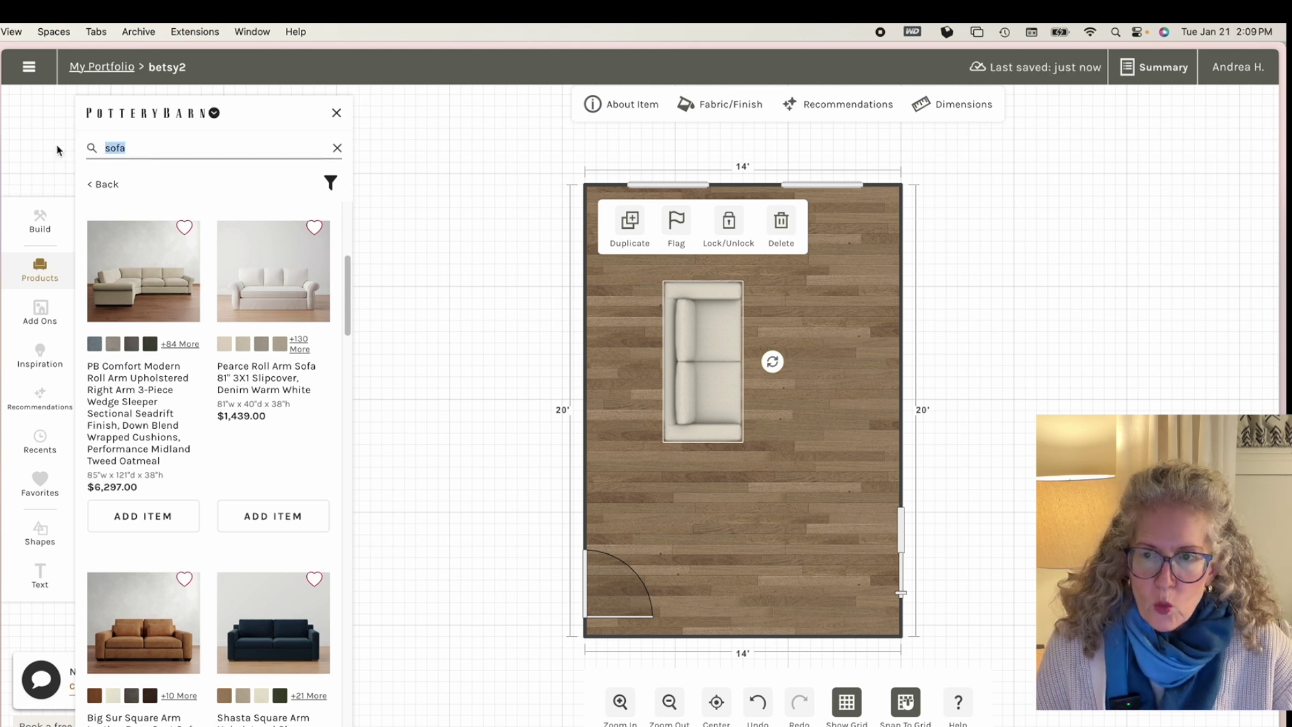
text(rug)
key(Return)
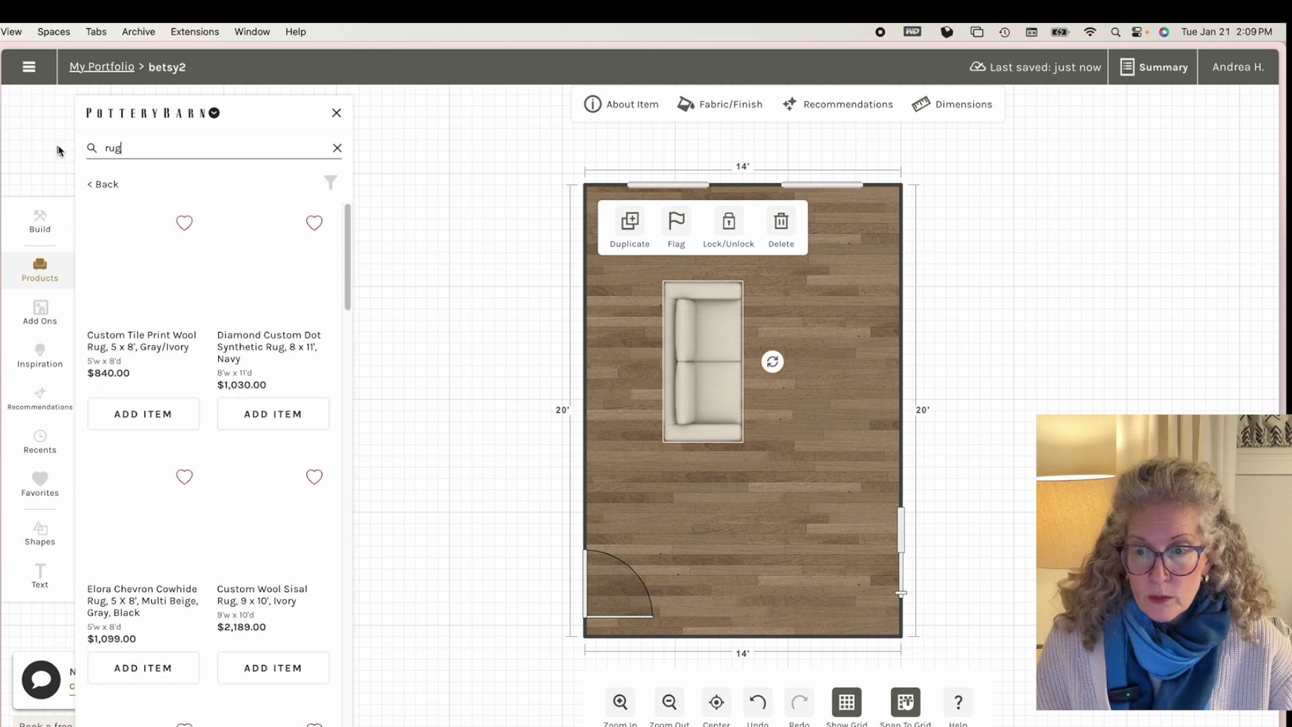
drag(144, 271, 779, 365)
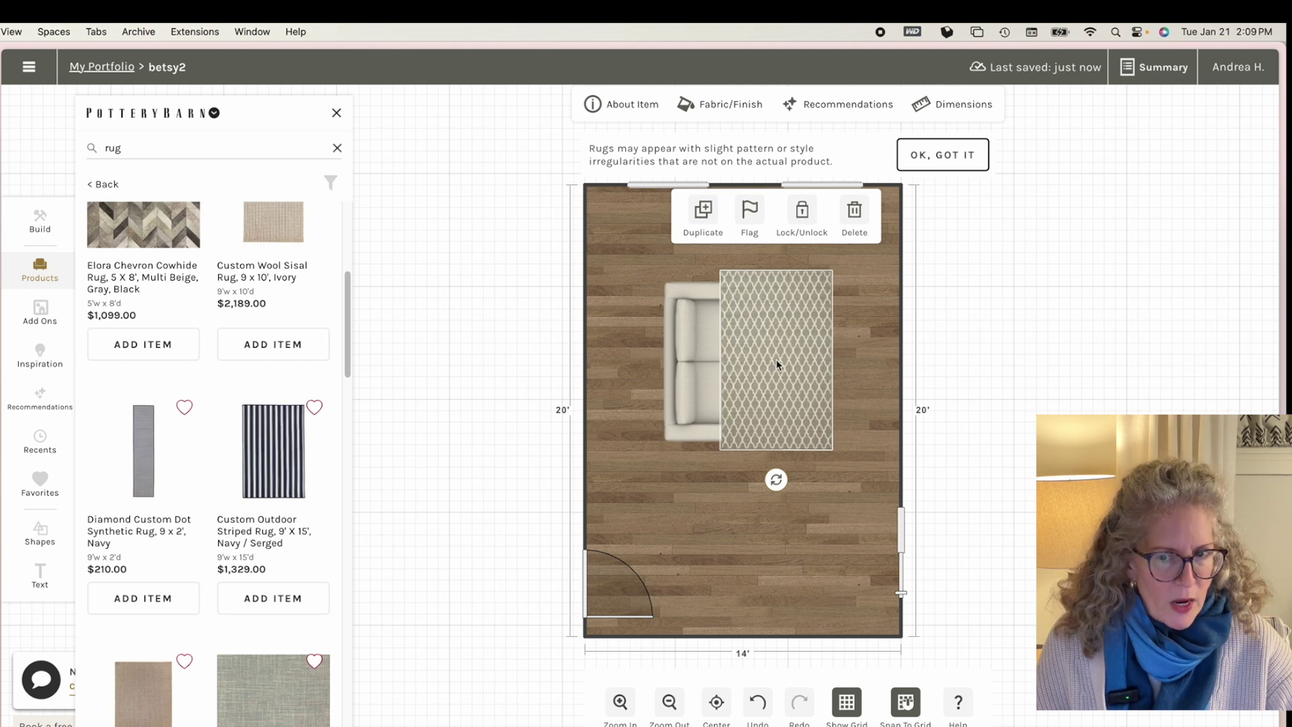
click(684, 533)
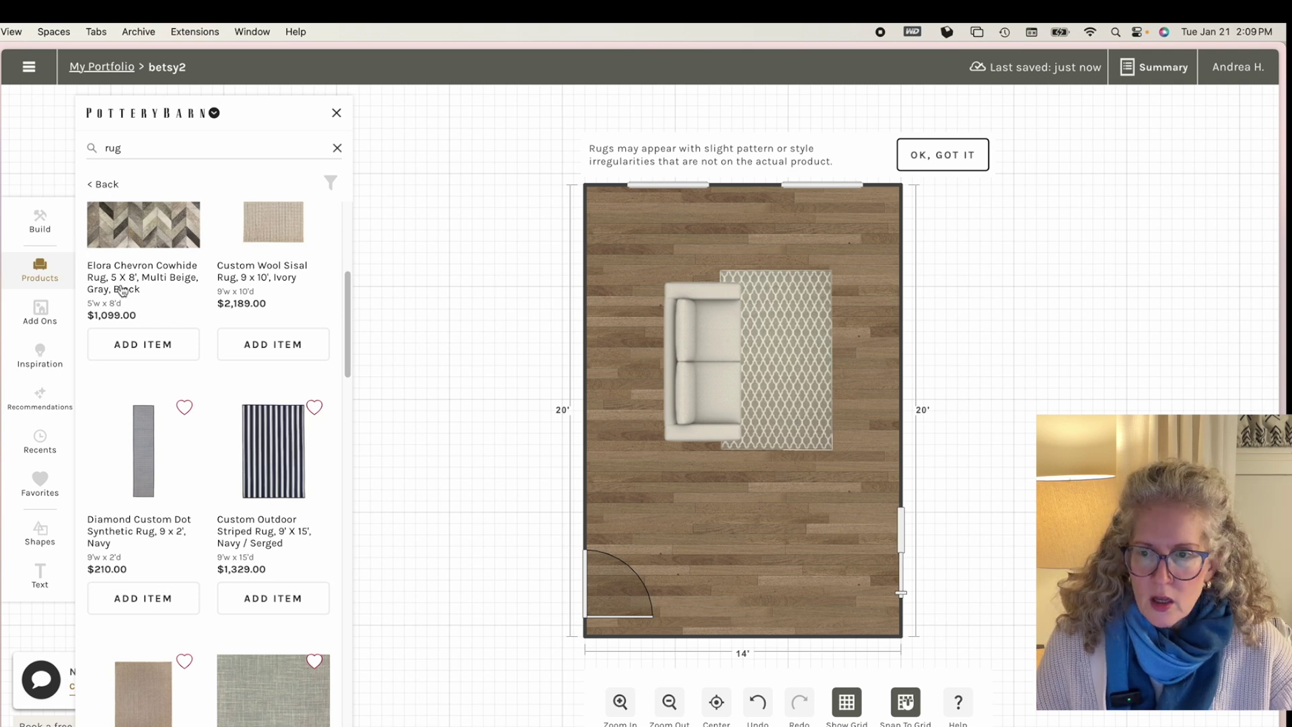
Step: Search for "chair", place the Cody Upholstered Armchair at the rug's upper edge, and duplicate it to sit side by side
click(109, 148)
key(super+a)
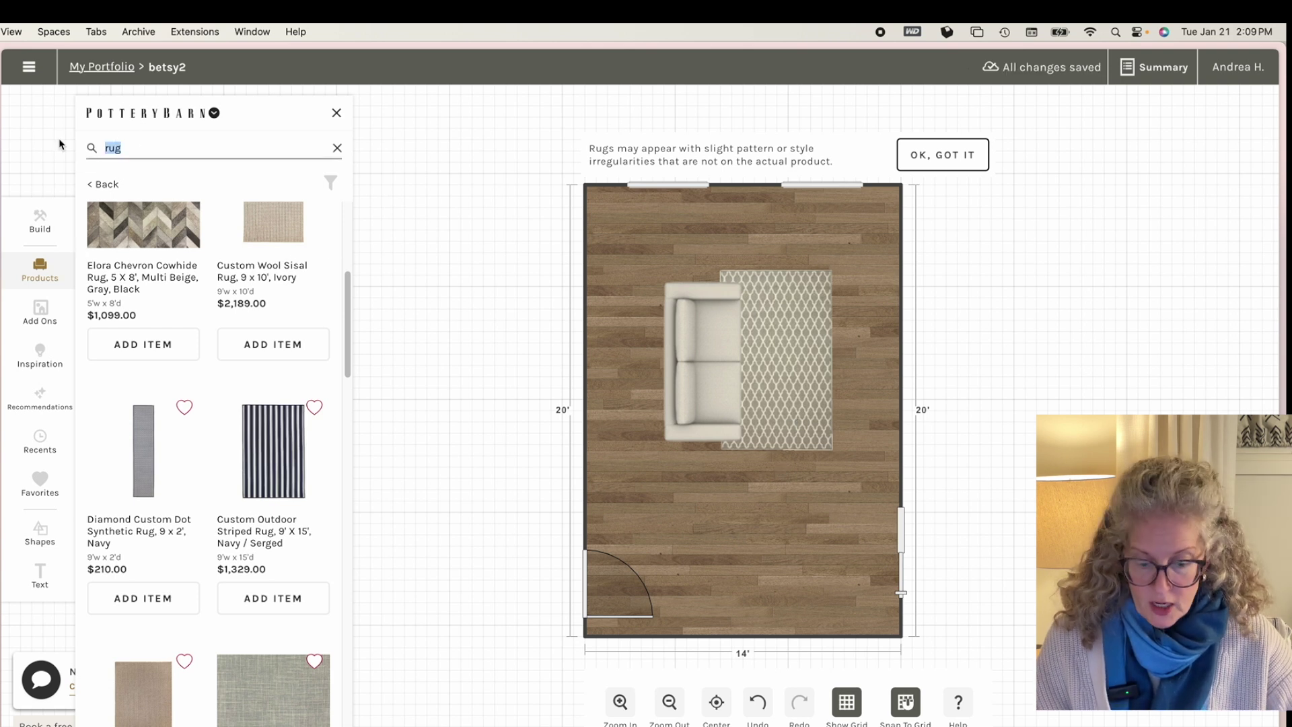
text(chair)
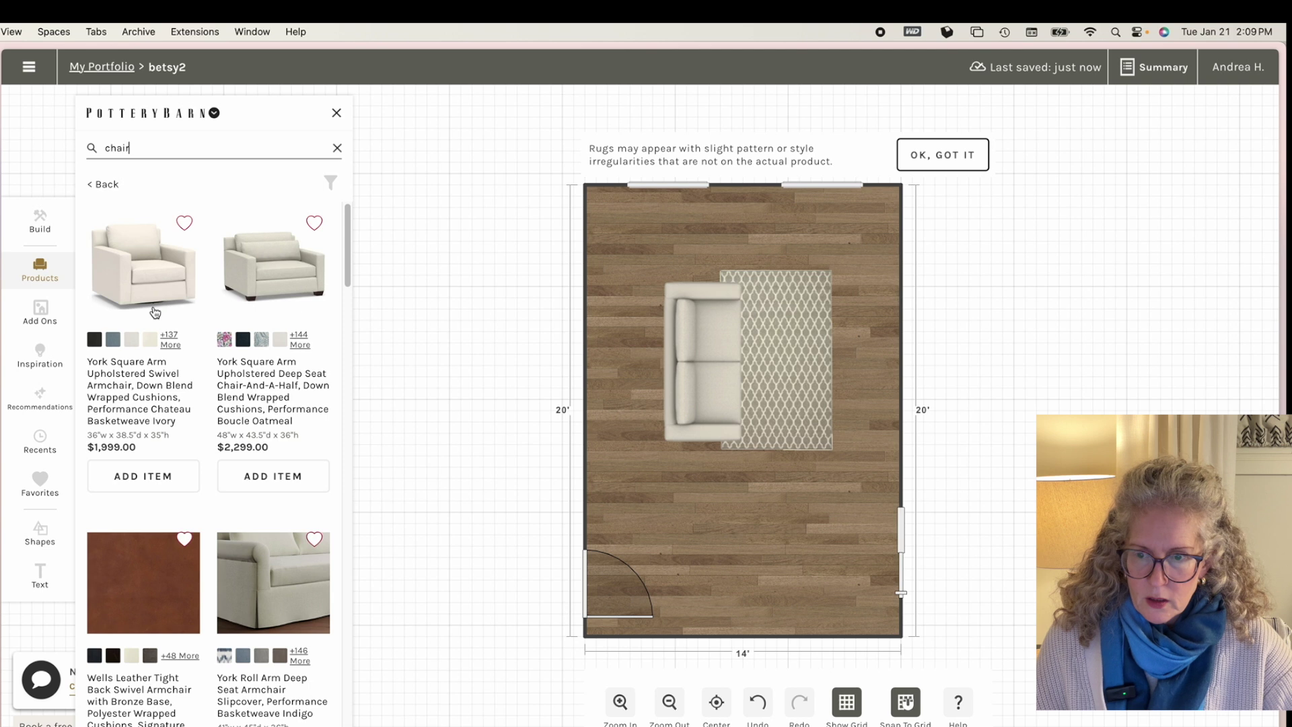
scroll(154, 312, down, 6)
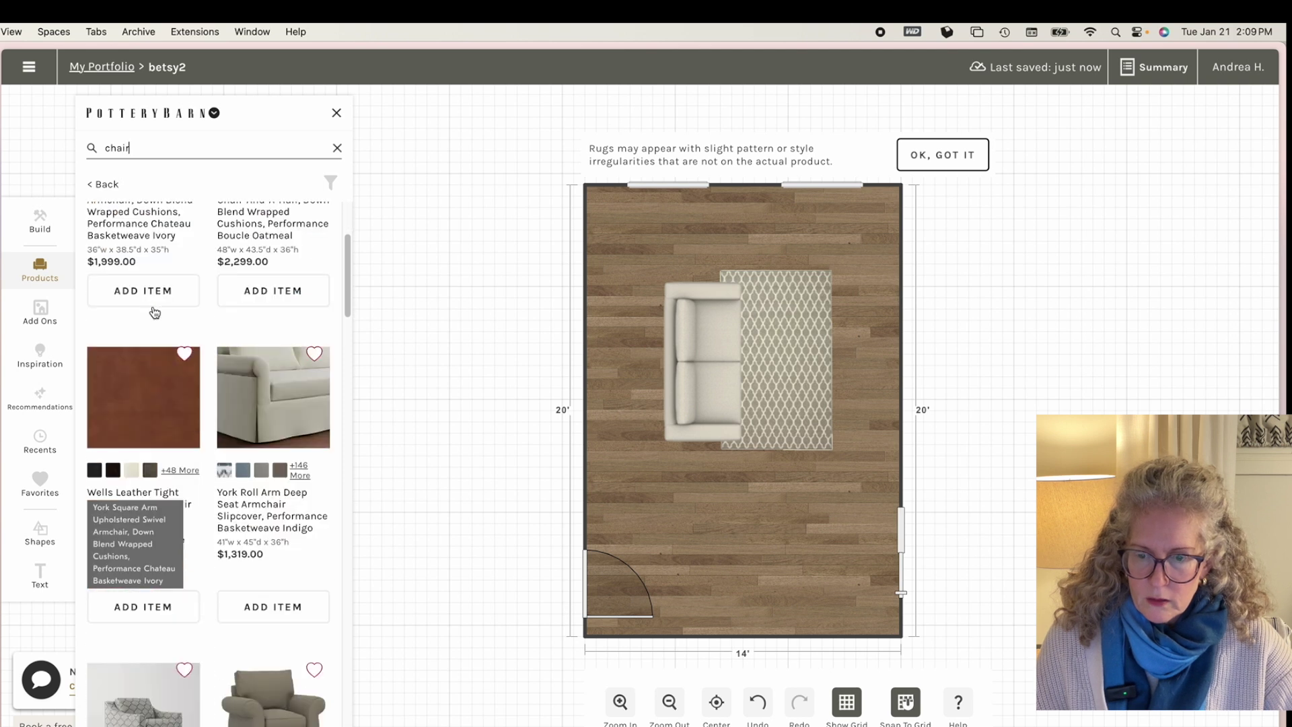
scroll(154, 312, down, 9)
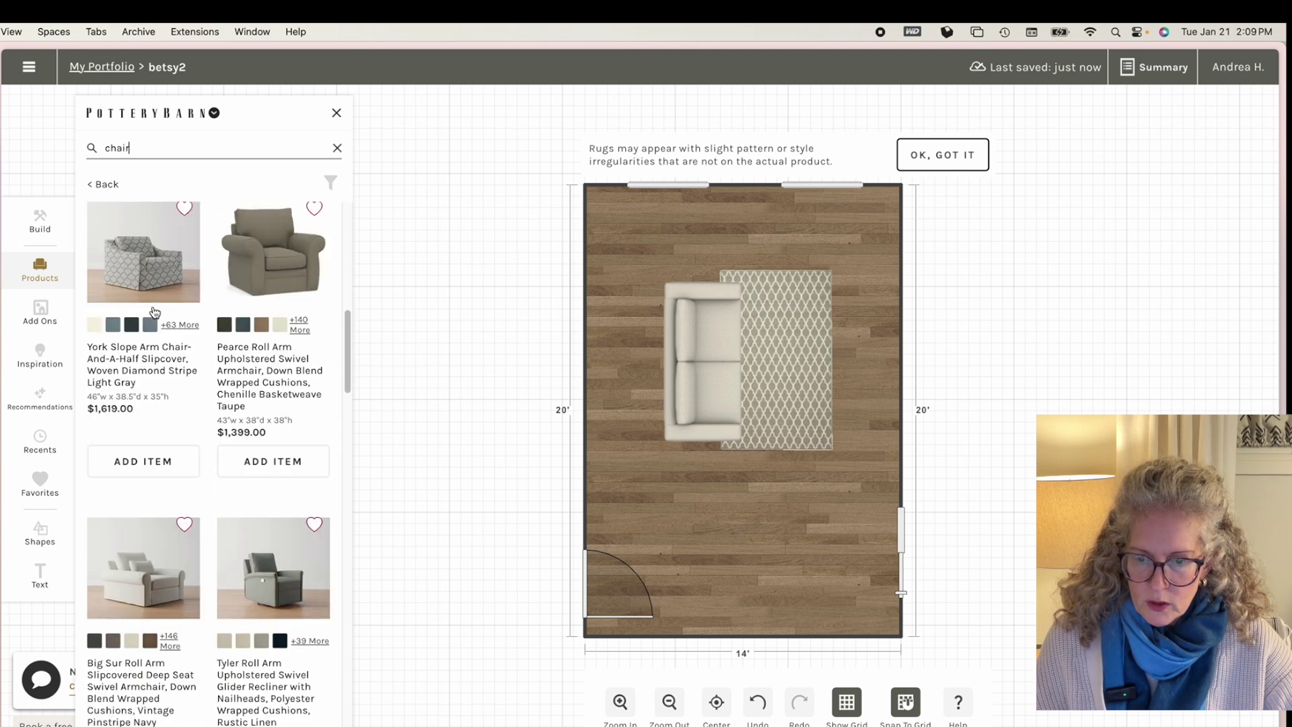
scroll(154, 312, down, 1)
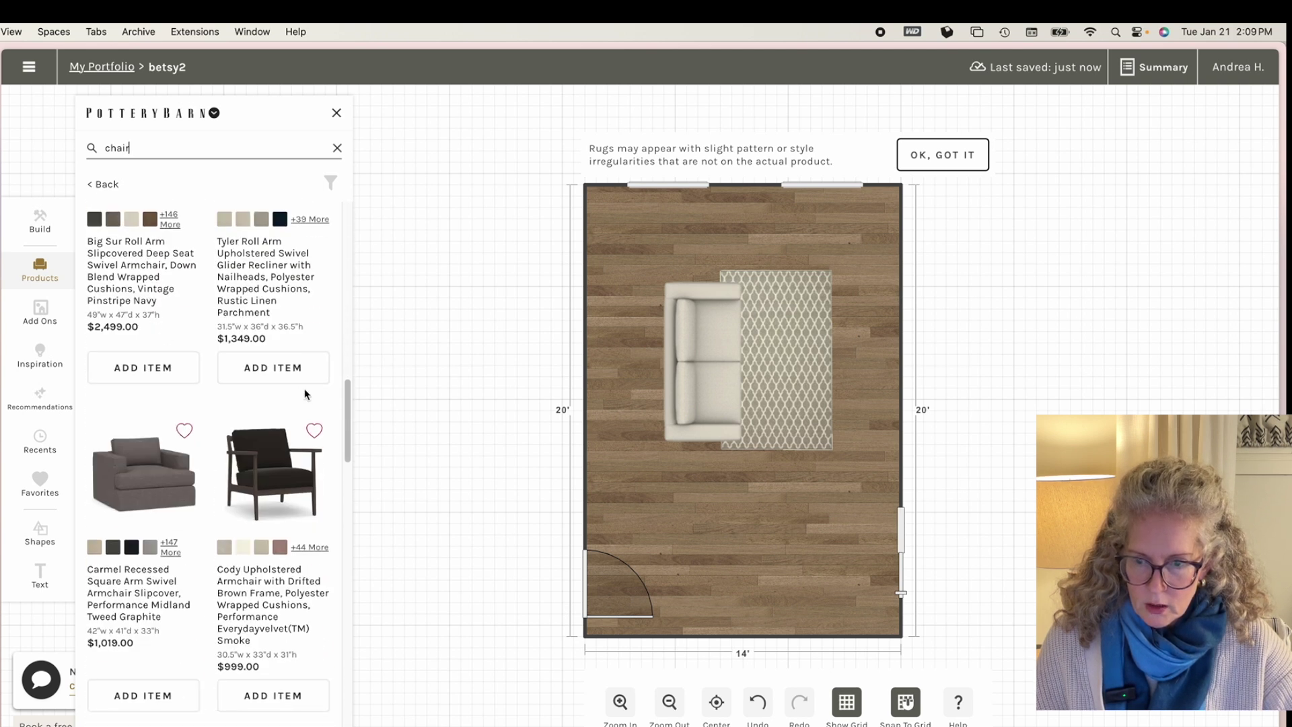
drag(279, 482, 770, 256)
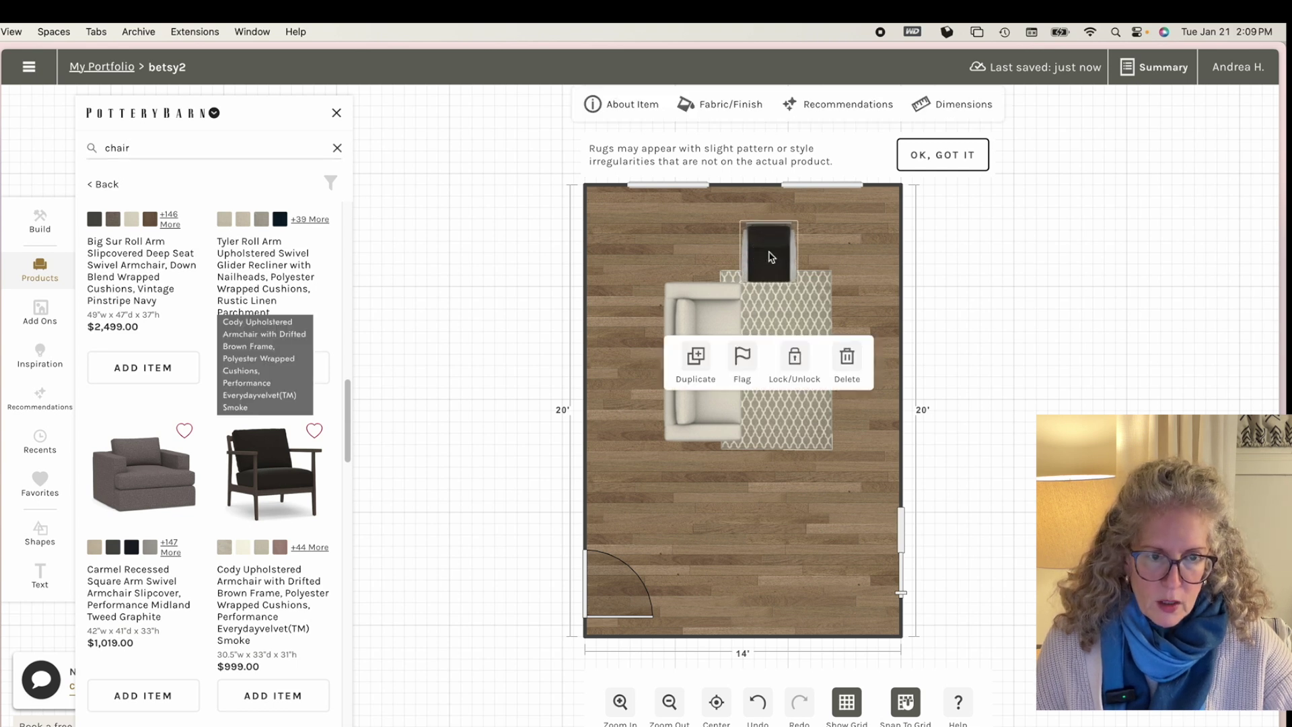
click(696, 357)
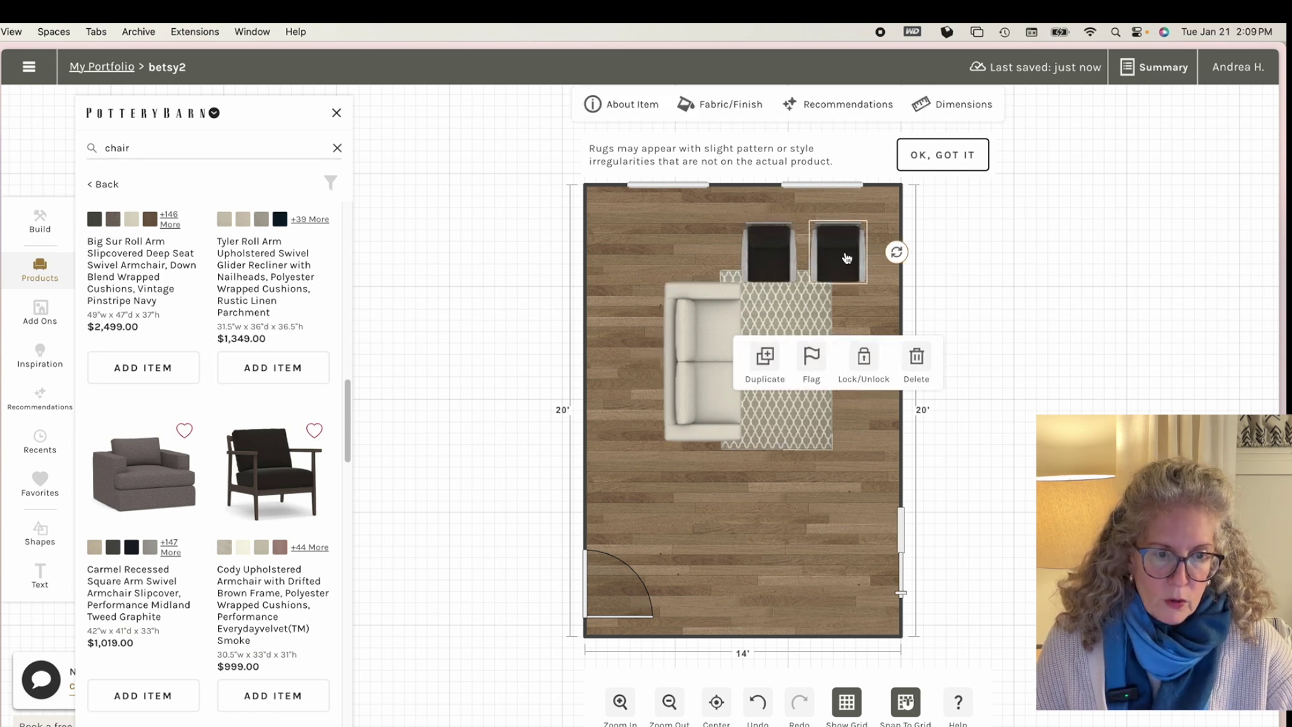
Step: Move the sofa closer to the left wall, off the rug, and shift both armchairs slightly left
drag(693, 328, 664, 328)
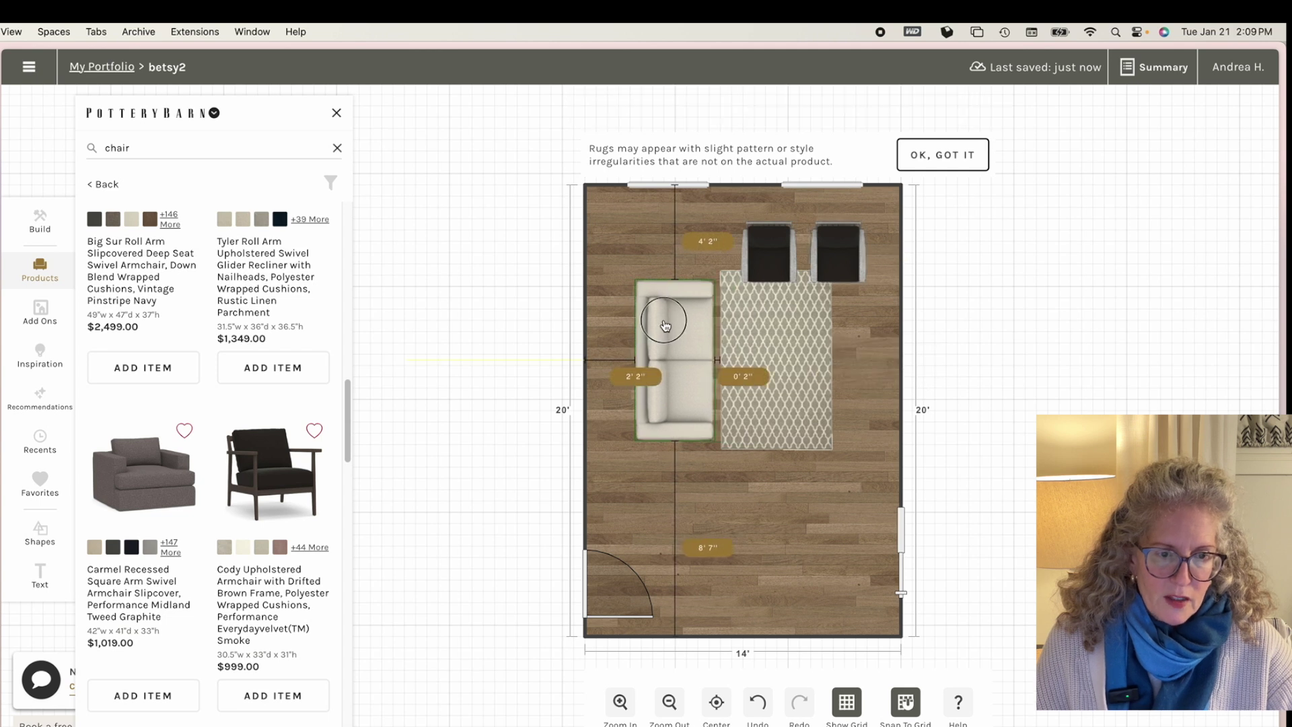
click(786, 269)
drag(785, 269, 760, 269)
drag(854, 261, 836, 261)
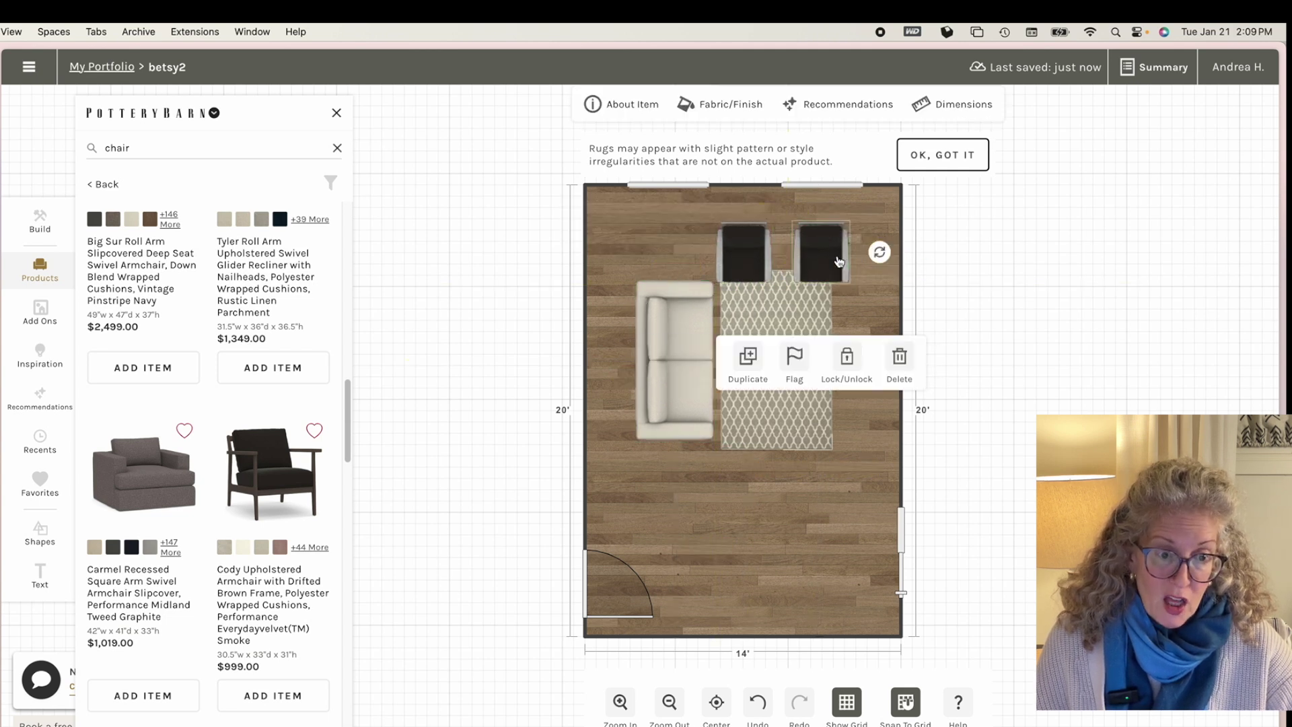
Step: Replace the patterned rug with the Tommaso Handwoven Outdoor Rug, 7'10" x 10'10", Antarctica, positioned partly under the sofa and armchairs
click(760, 441)
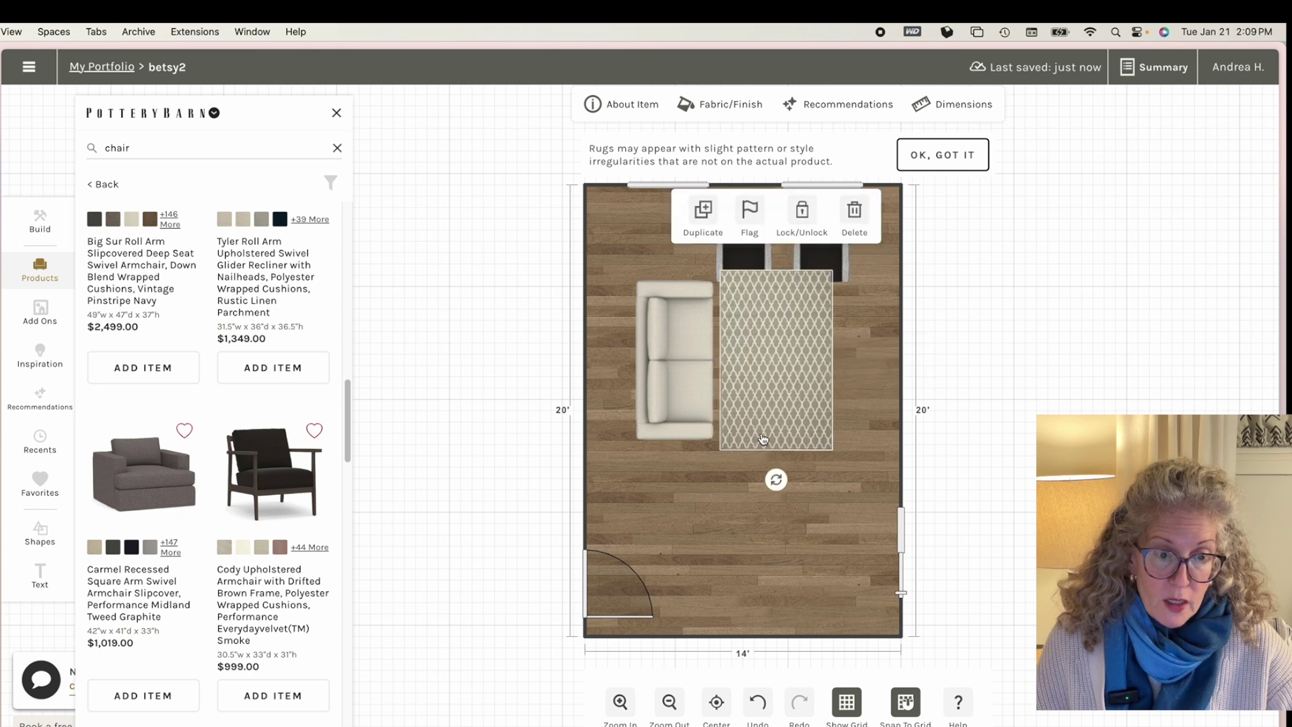
key(Delete)
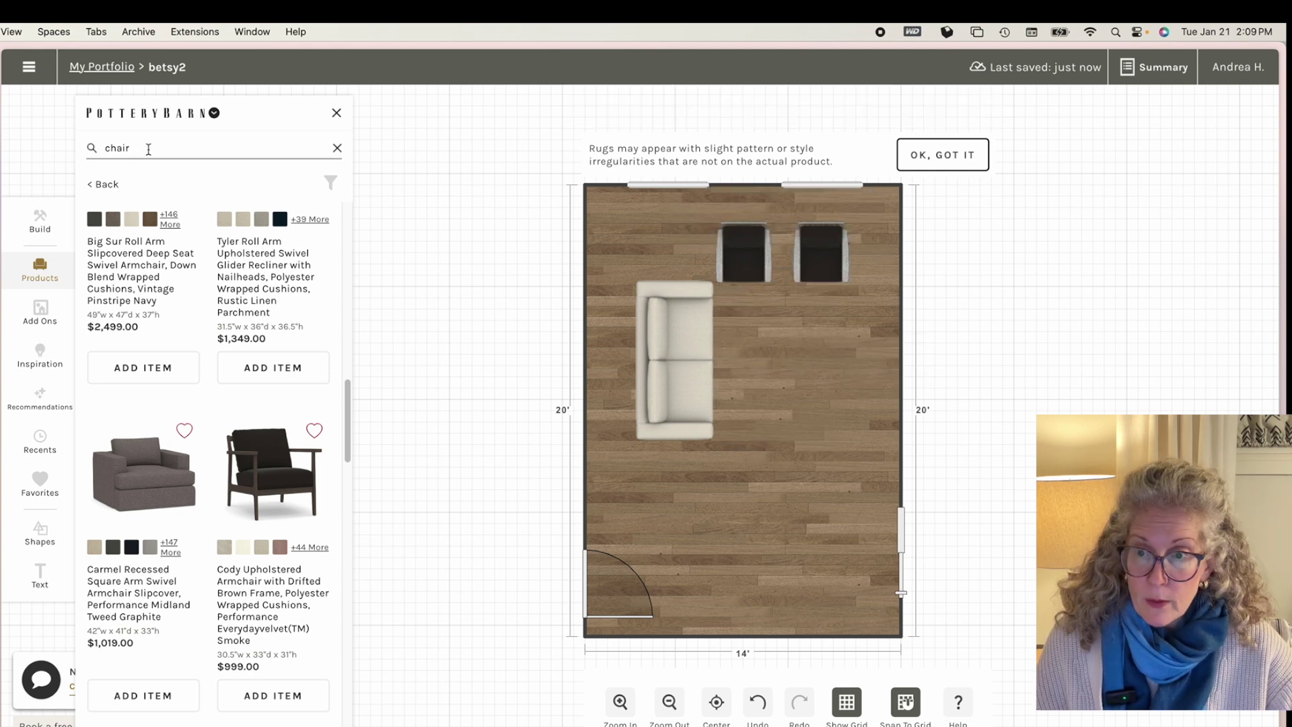
double_click(117, 147)
text(rug)
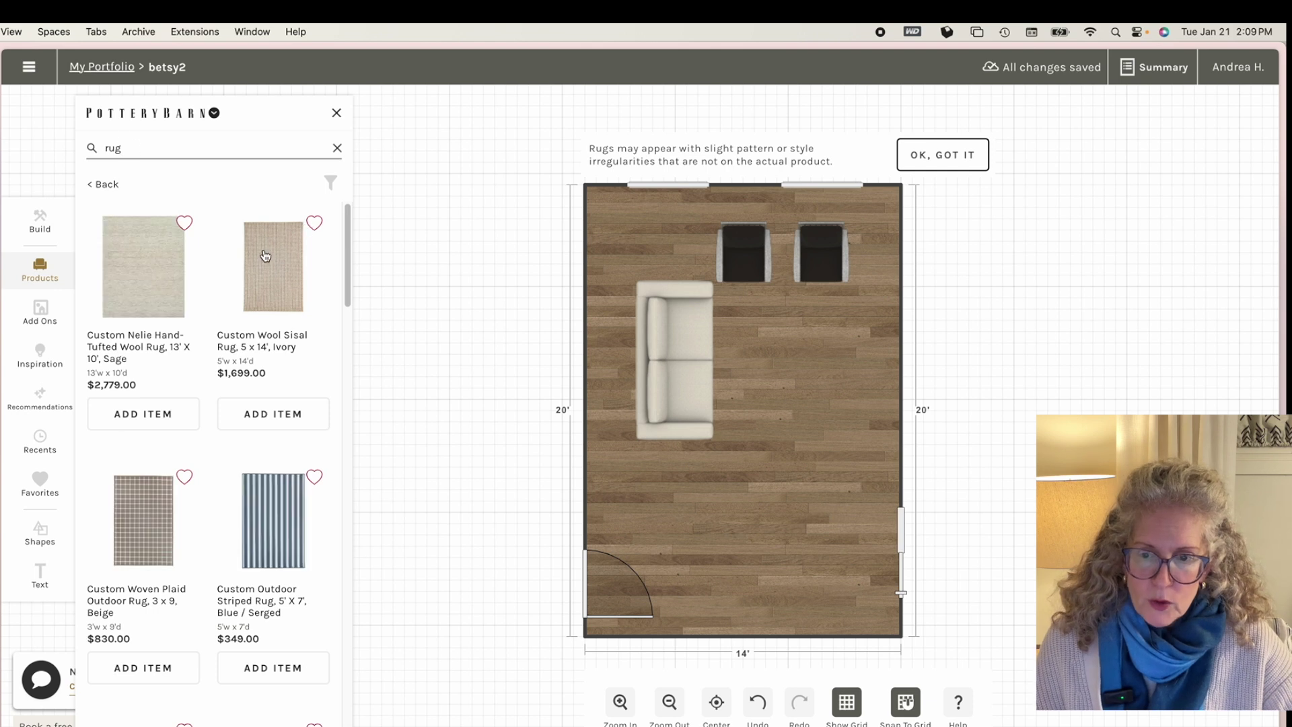
scroll(250, 427, down, 3)
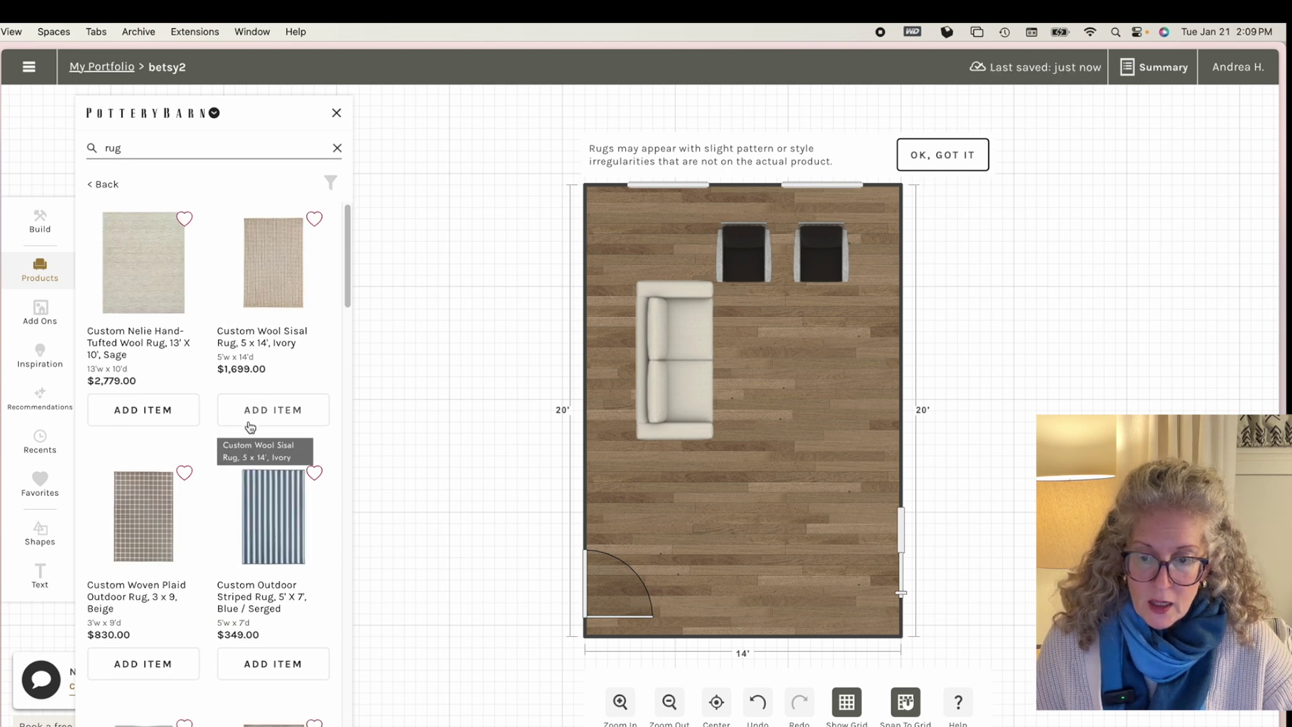
scroll(250, 427, down, 6)
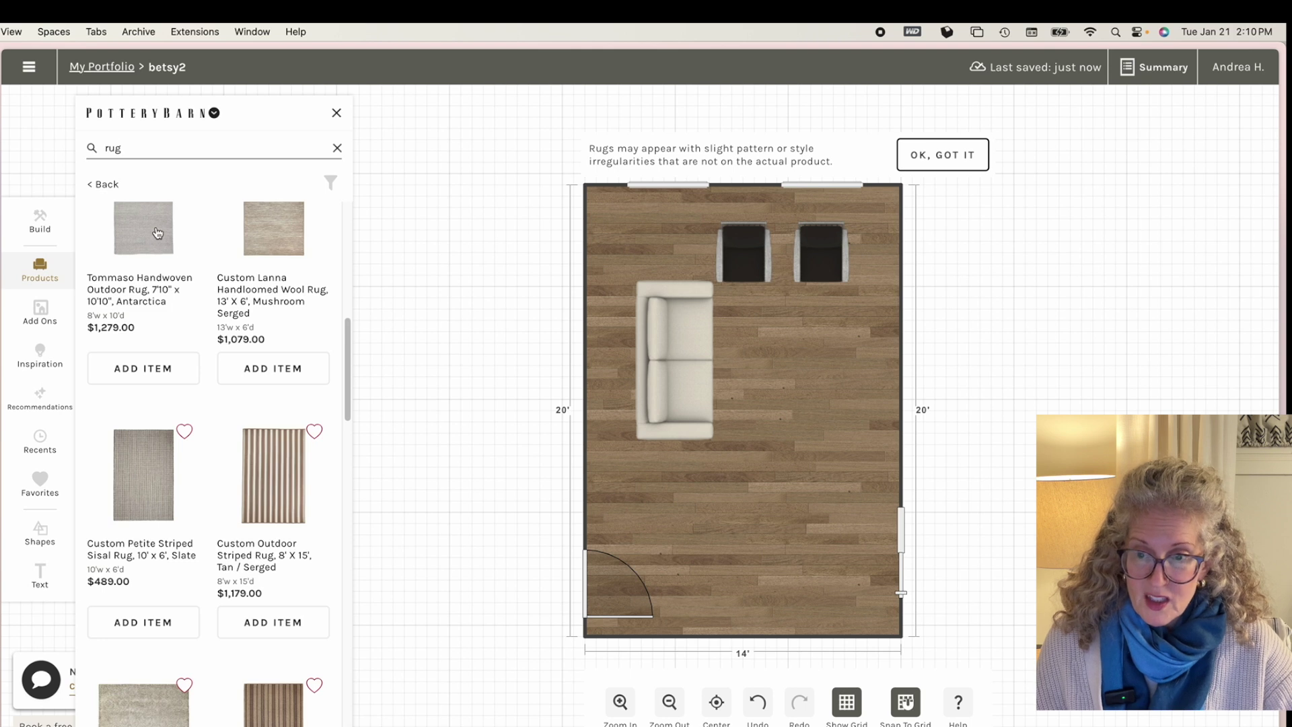
drag(141, 232, 773, 383)
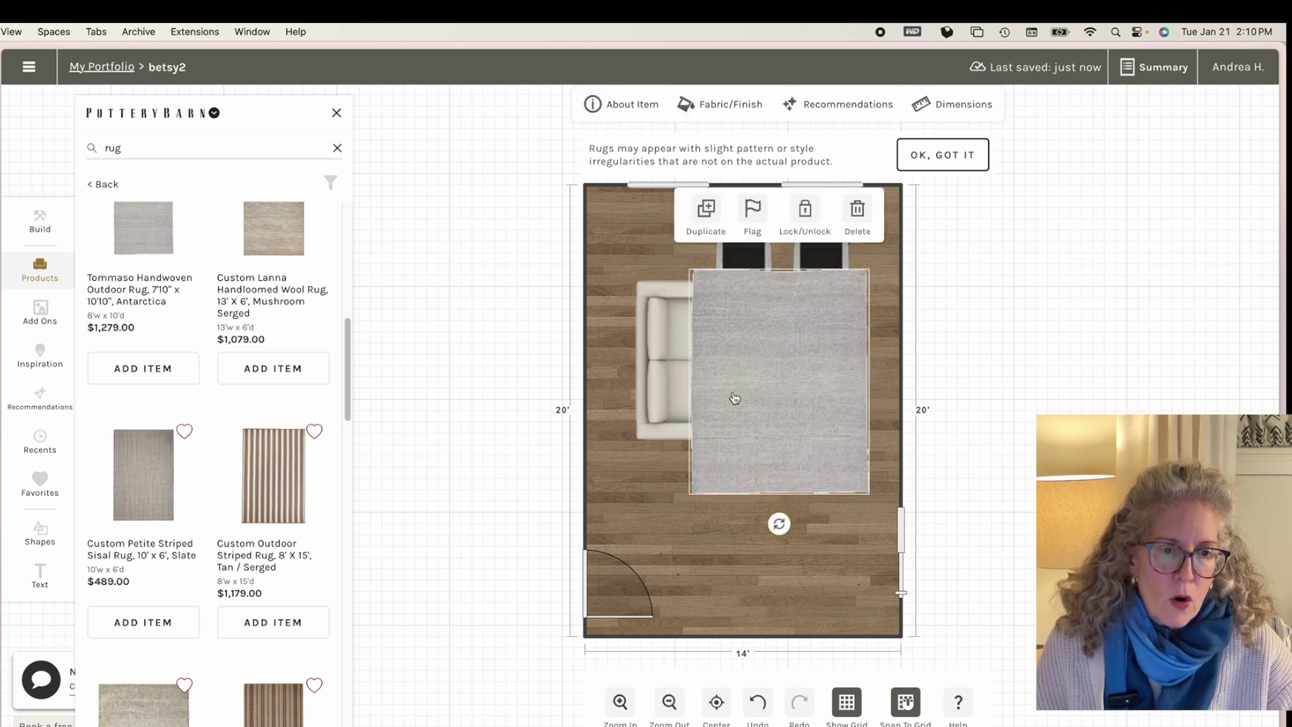
click(1080, 359)
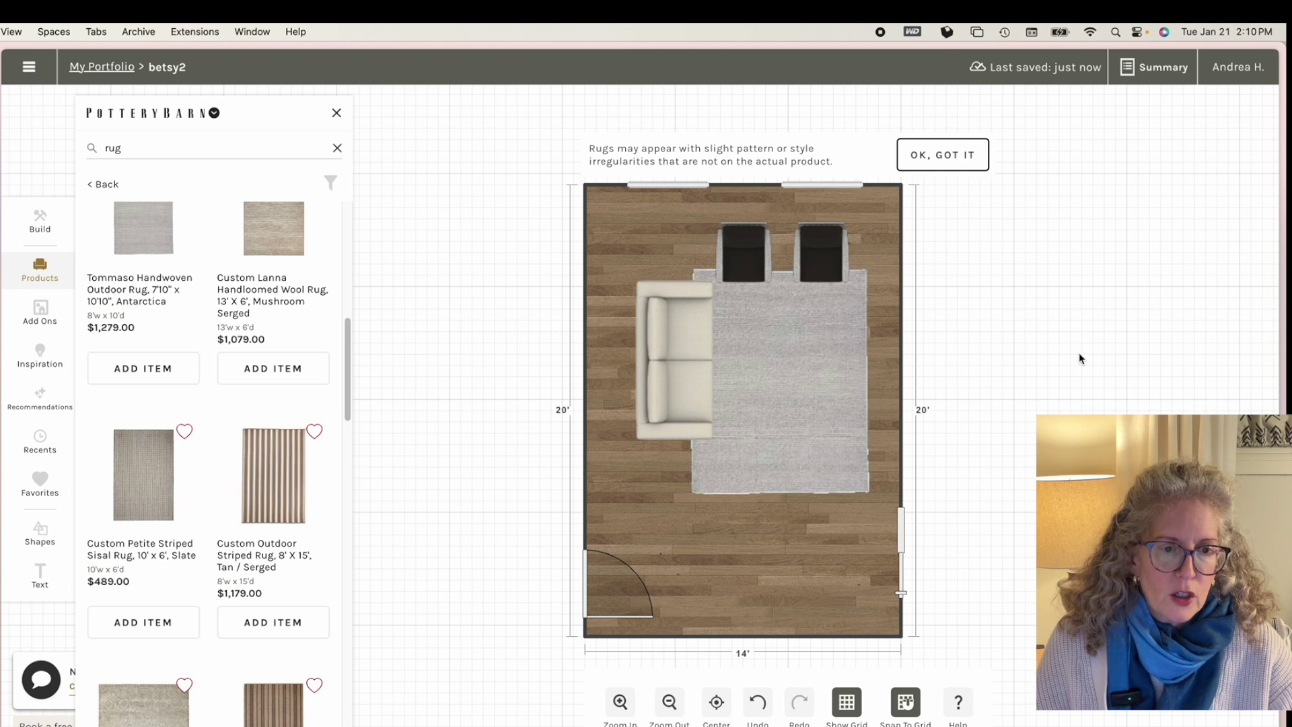
click(758, 423)
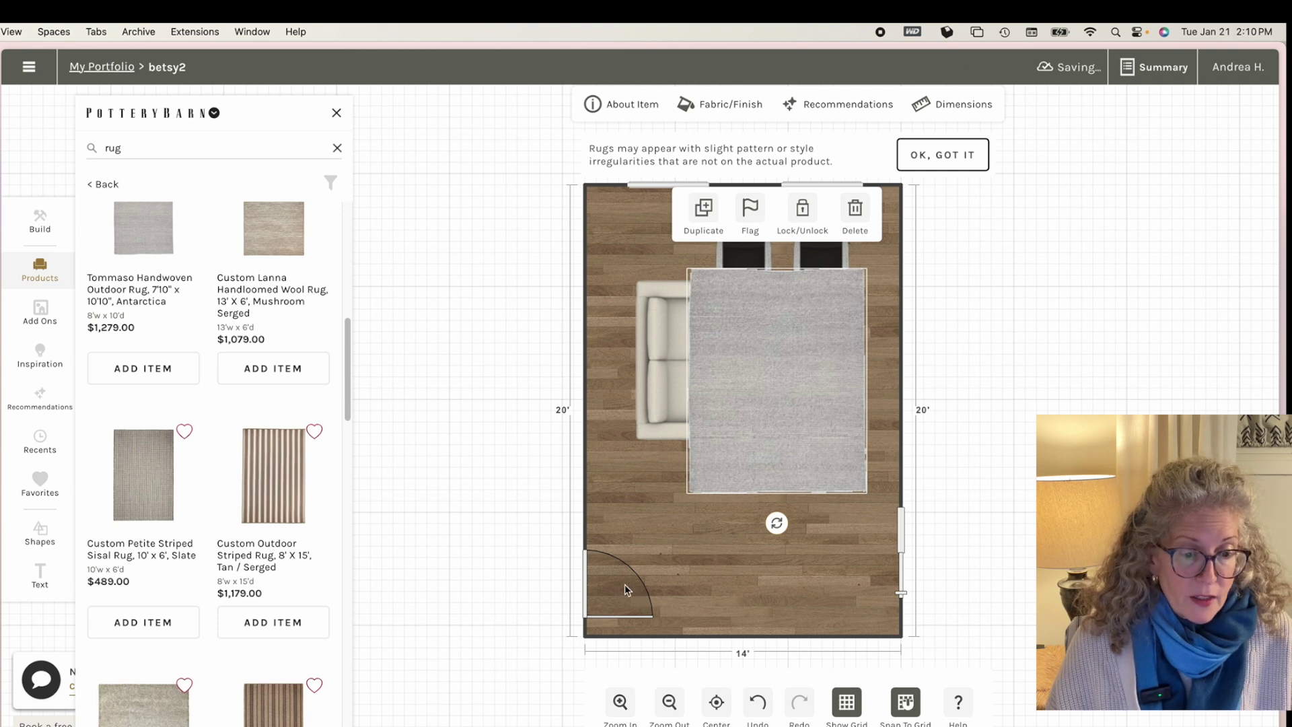
click(1001, 480)
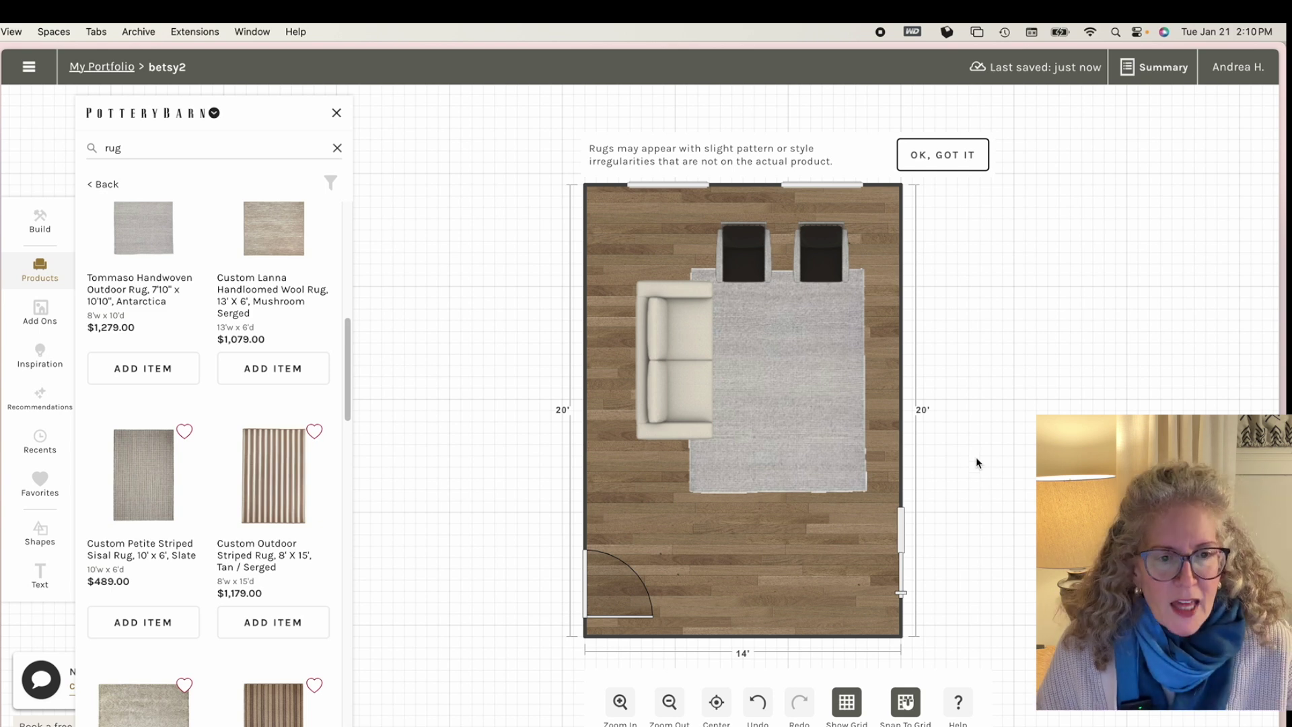
Step: Move the right armchair to the rug's lower-right corner and rotate it diagonally toward the seating area
drag(814, 250, 811, 486)
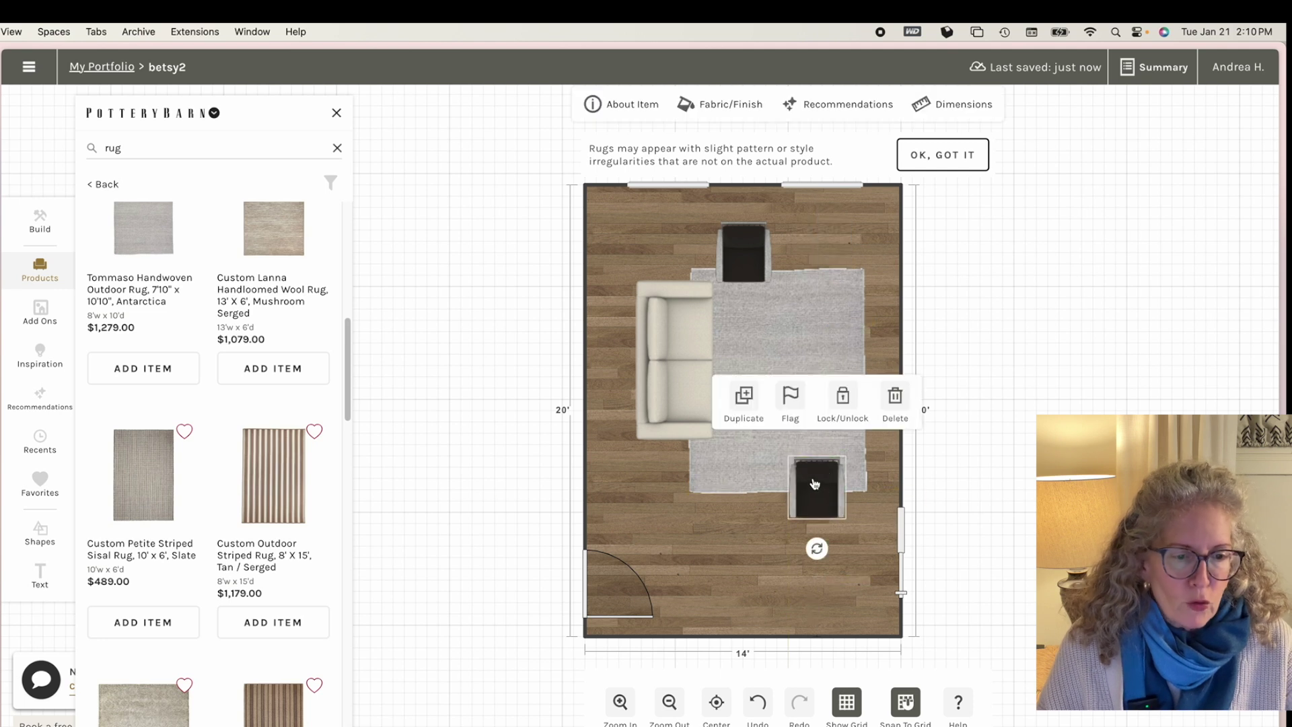
drag(816, 546, 773, 431)
drag(838, 498, 867, 474)
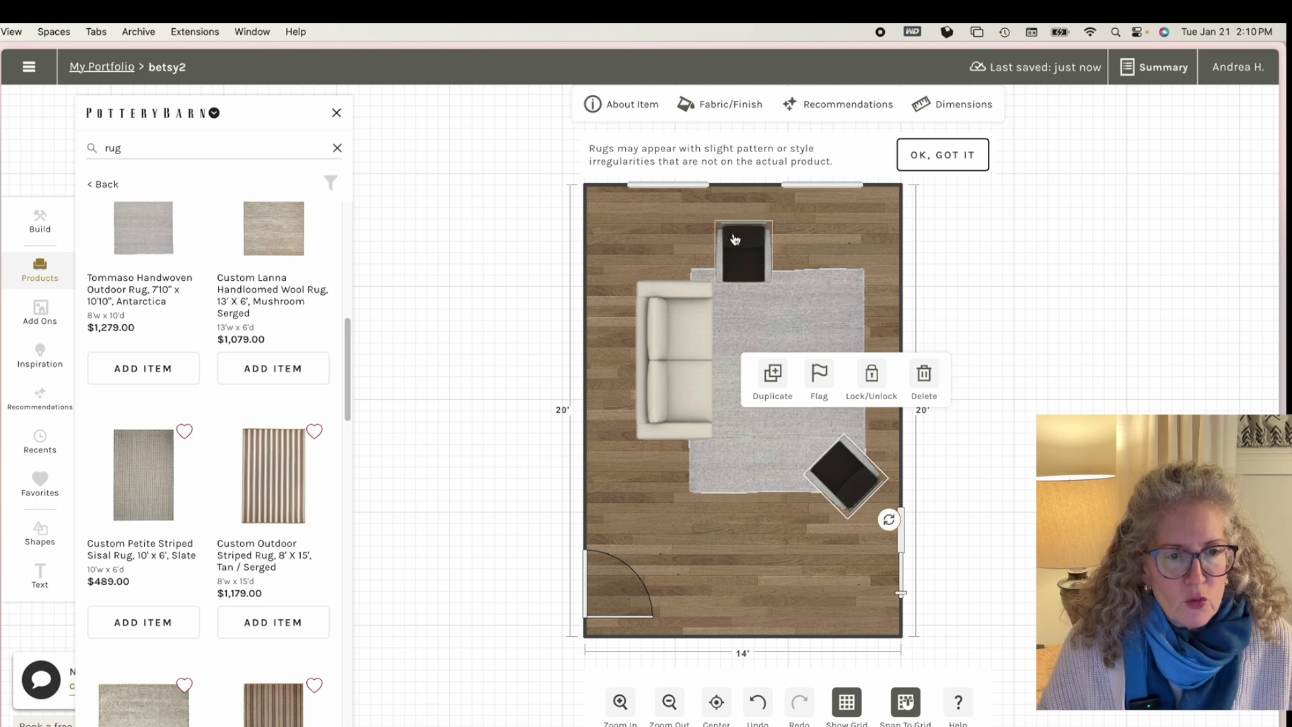